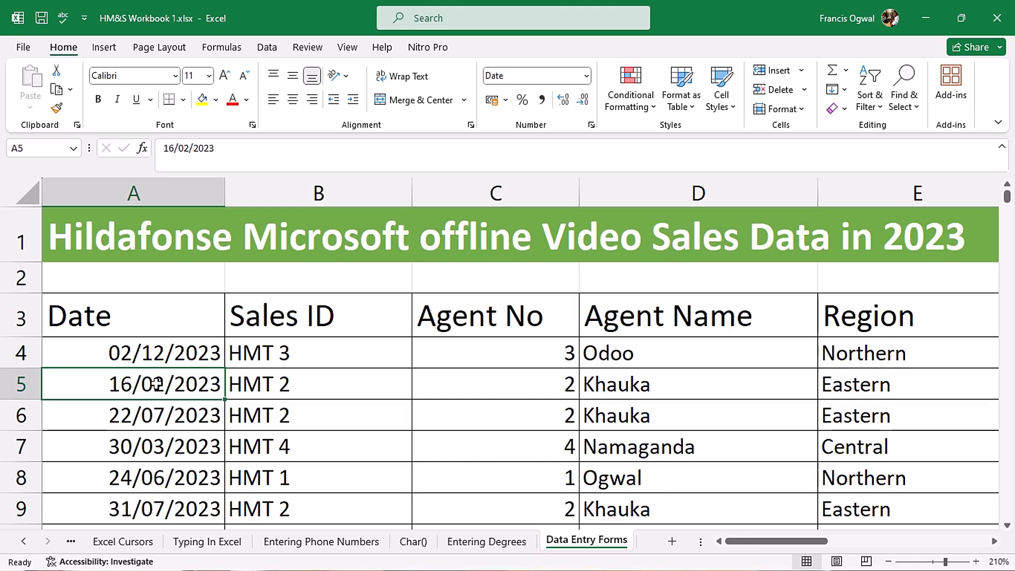
- Select the header row A3:G3, from Date across to Amount
{"action": "left_click", "coordinate": [167, 358]}
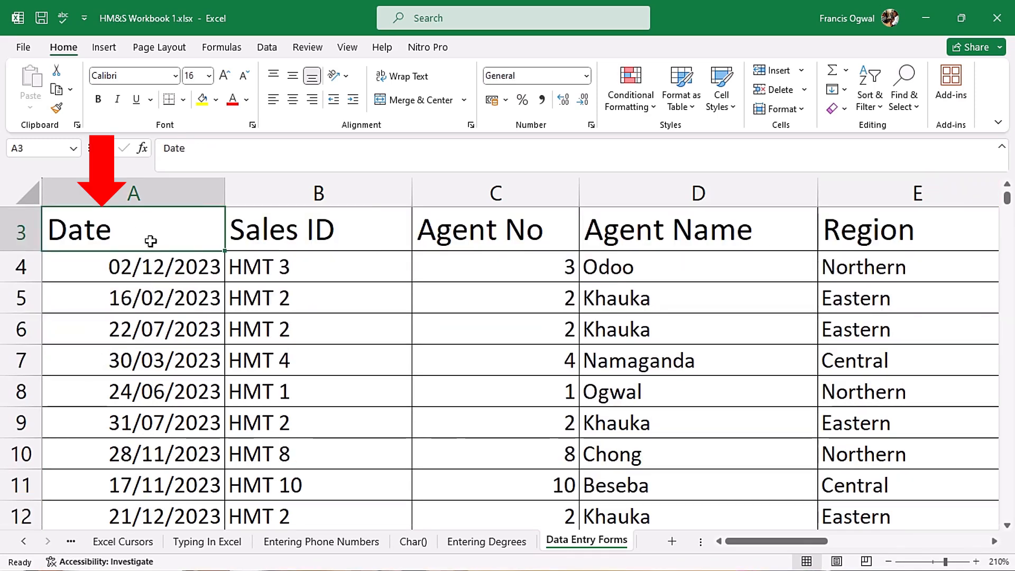
{"action": "left_click", "coordinate": [279, 243]}
{"action": "left_click", "coordinate": [491, 240]}
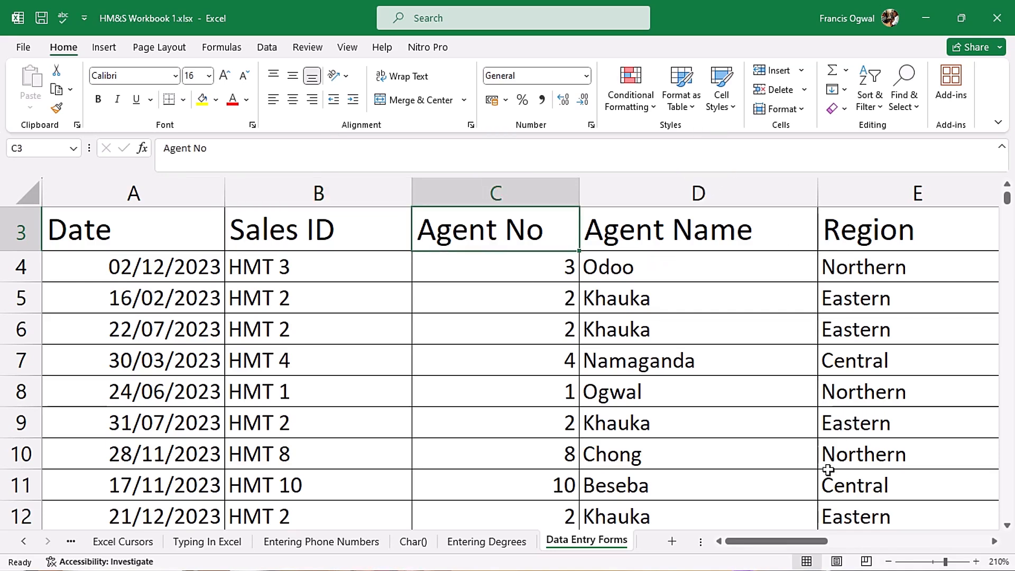
{"action": "left_click_drag", "start_coordinate": [770, 540], "coordinate": [806, 536]}
{"action": "left_click", "coordinate": [726, 541]}
{"action": "left_click", "coordinate": [1006, 185]}
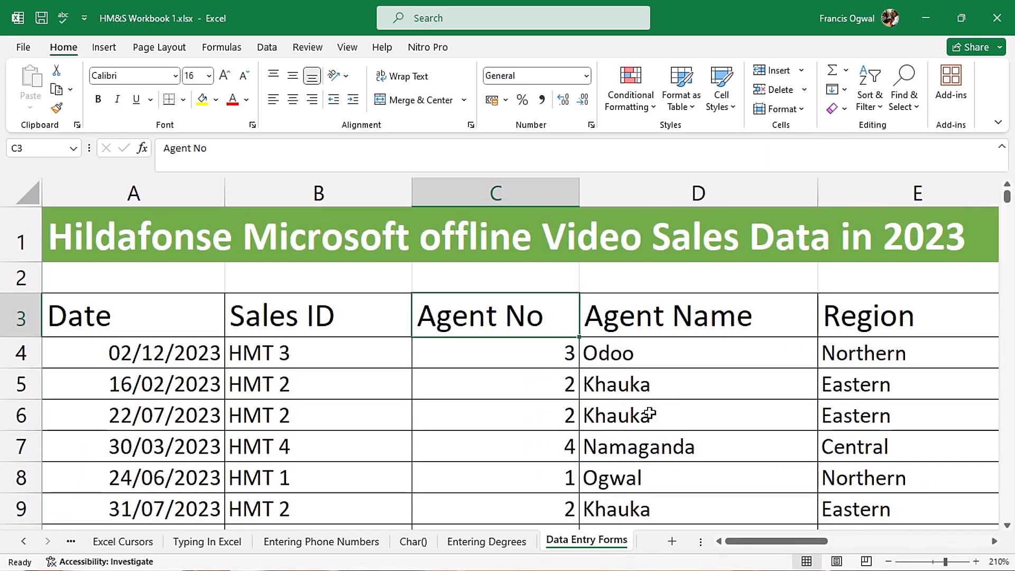
{"action": "left_click_drag", "start_coordinate": [746, 541], "coordinate": [499, 363]}
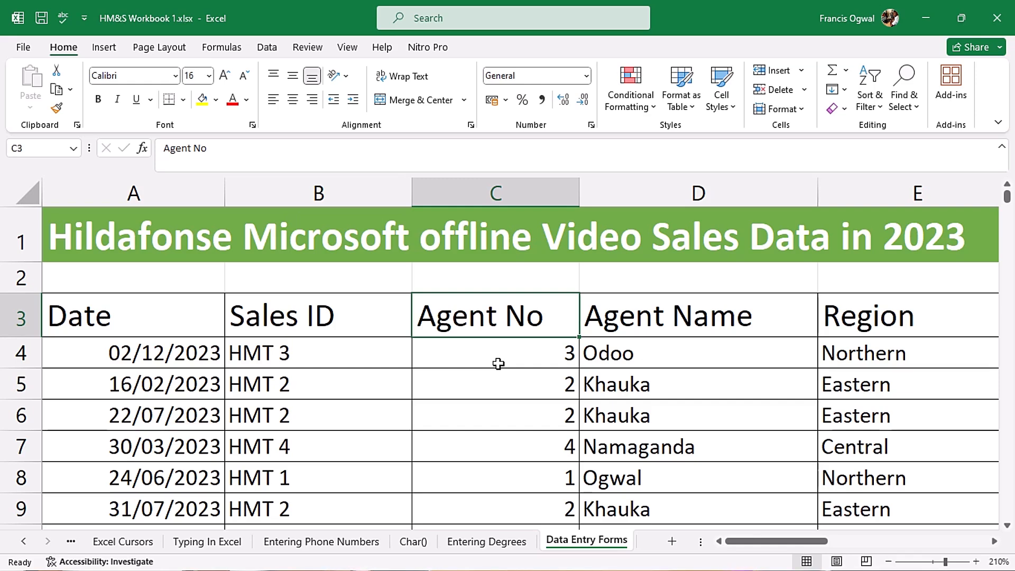
{"action": "left_click", "coordinate": [495, 386]}
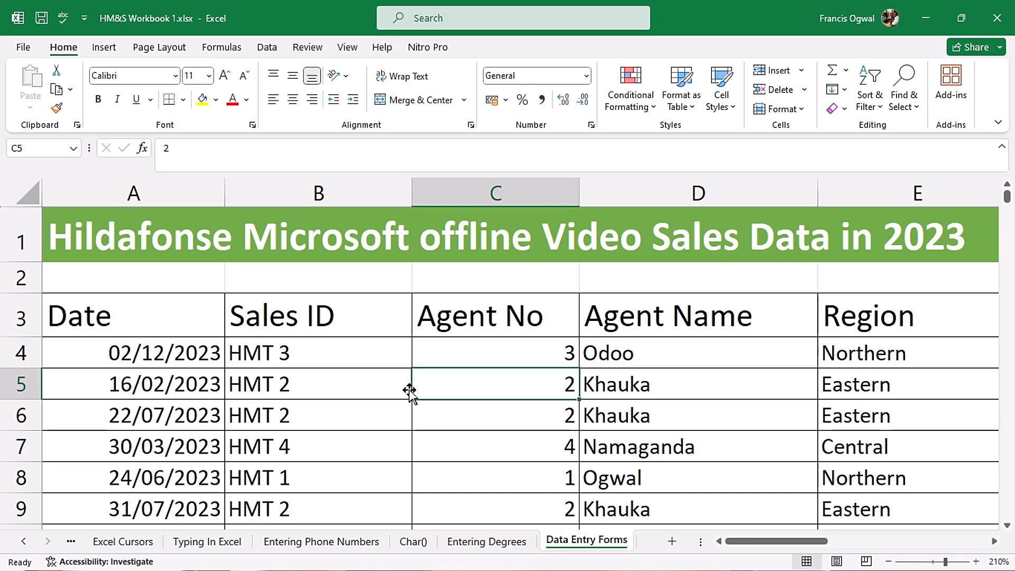
{"action": "left_click", "coordinate": [616, 364]}
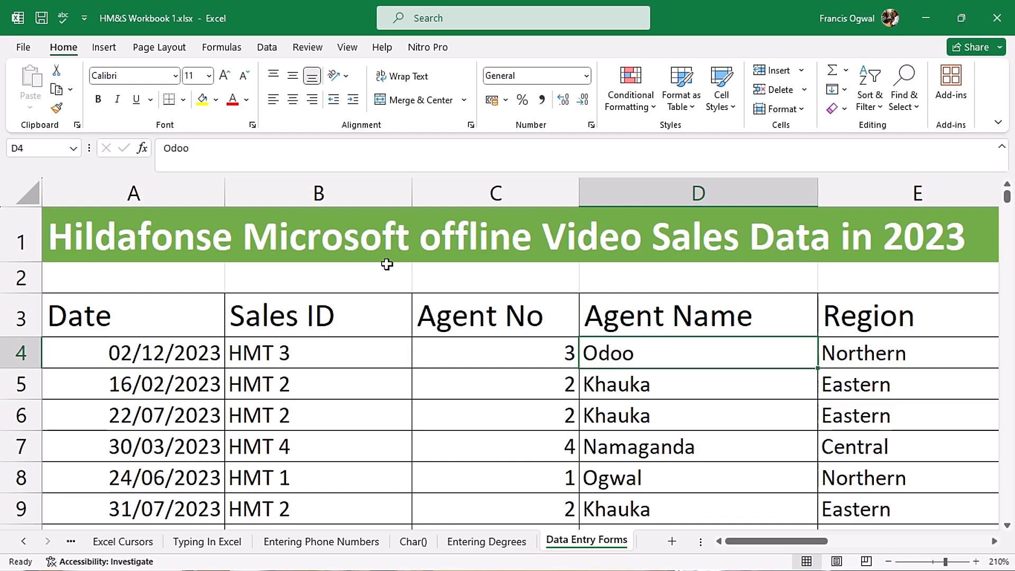
{"action": "left_click", "coordinate": [204, 330]}
{"action": "left_click_drag", "start_coordinate": [203, 331], "coordinate": [800, 334]}
- Paste the copied header row at J3 and widen columns K and L to fit Sales ID and Agent No
{"action": "key", "text": "ctrl+c"}
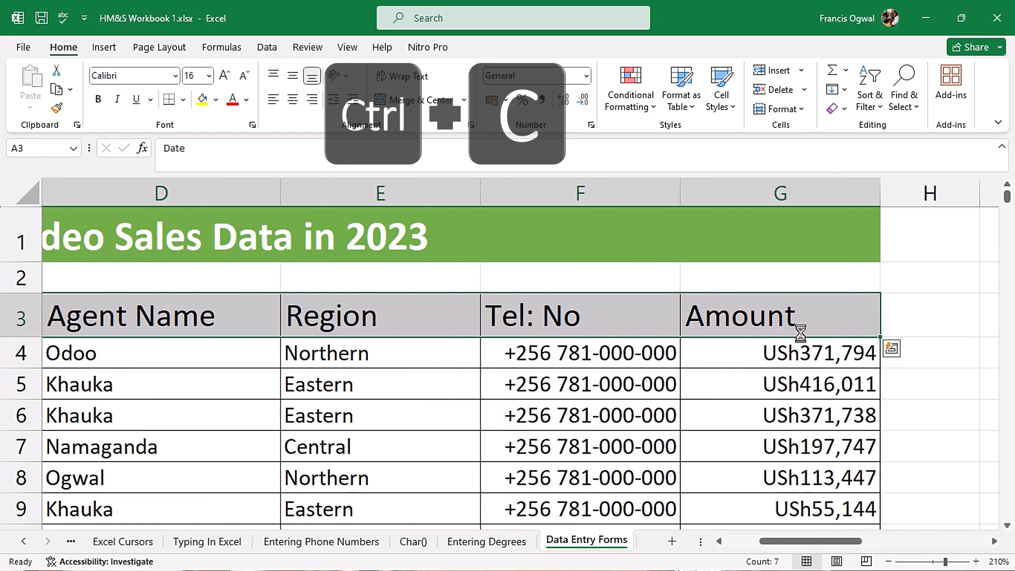
{"action": "left_click_drag", "start_coordinate": [776, 539], "coordinate": [811, 540]}
{"action": "left_click", "coordinate": [469, 314]}
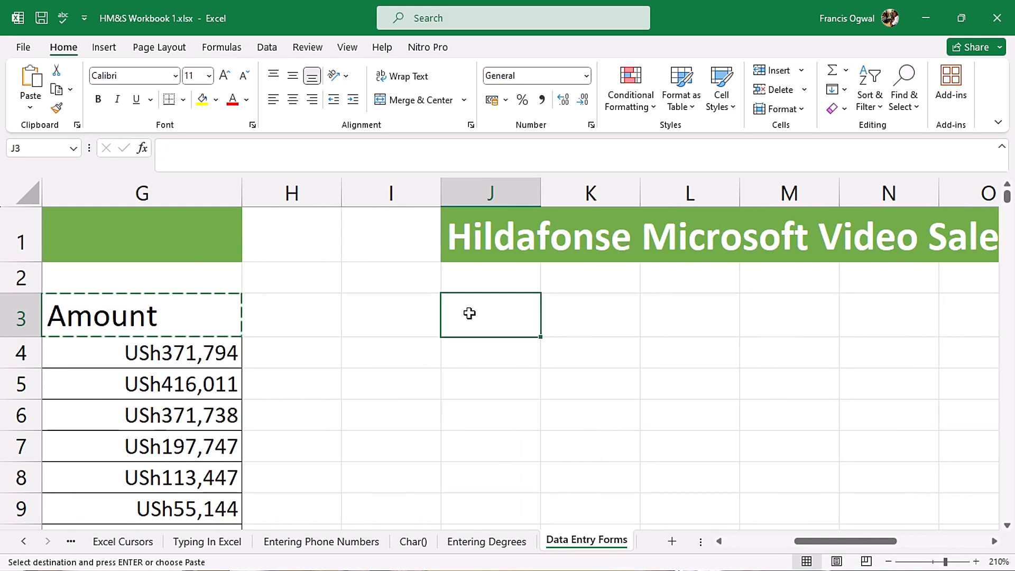
{"action": "key", "text": "ctrl+v"}
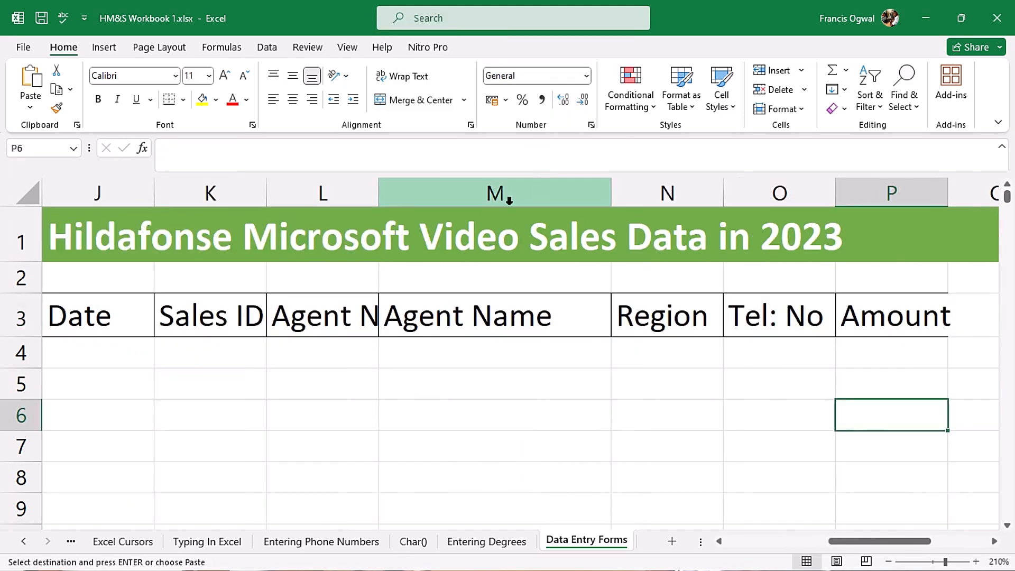
{"action": "left_click_drag", "start_coordinate": [378, 191], "coordinate": [445, 199]}
{"action": "left_click_drag", "start_coordinate": [267, 199], "coordinate": [296, 202]}
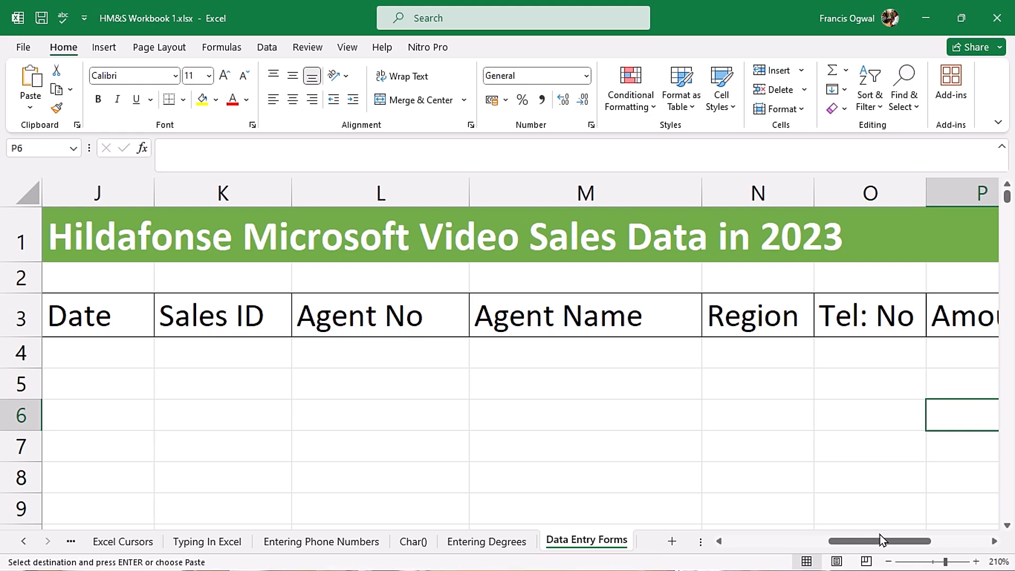
{"action": "left_click", "coordinate": [197, 316]}
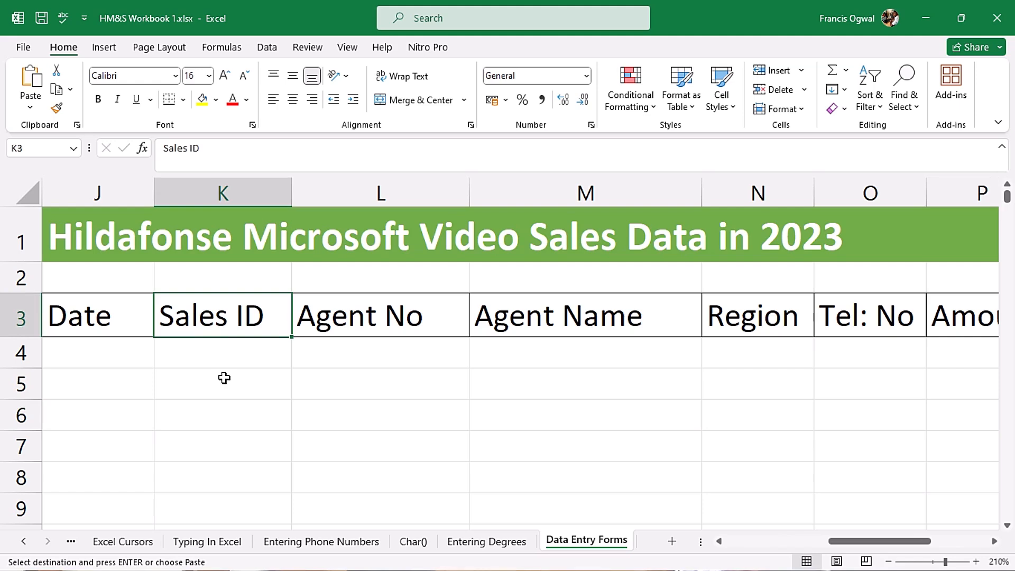
{"action": "key", "text": "Escape"}
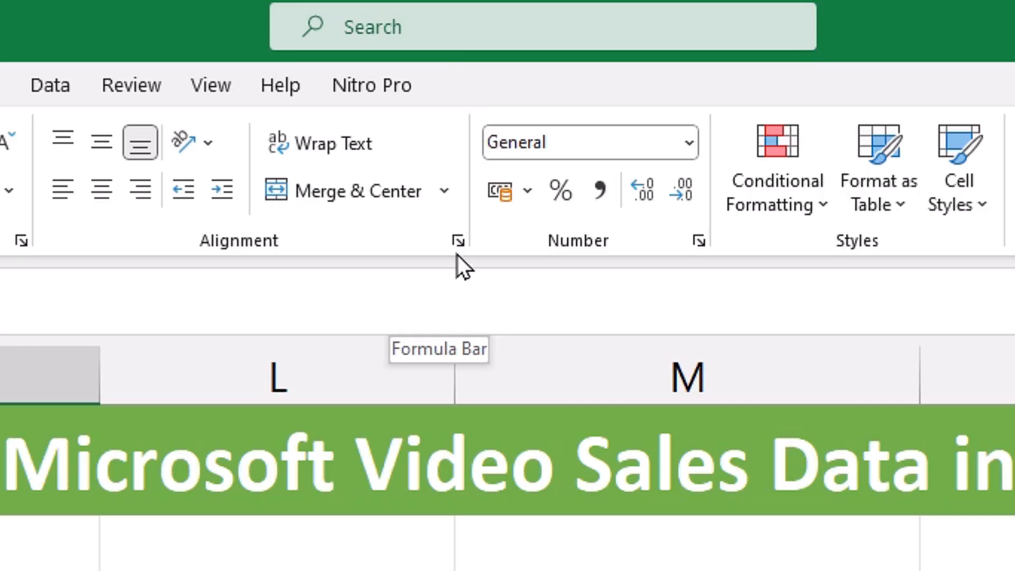
{"action": "left_click", "coordinate": [475, 16]}
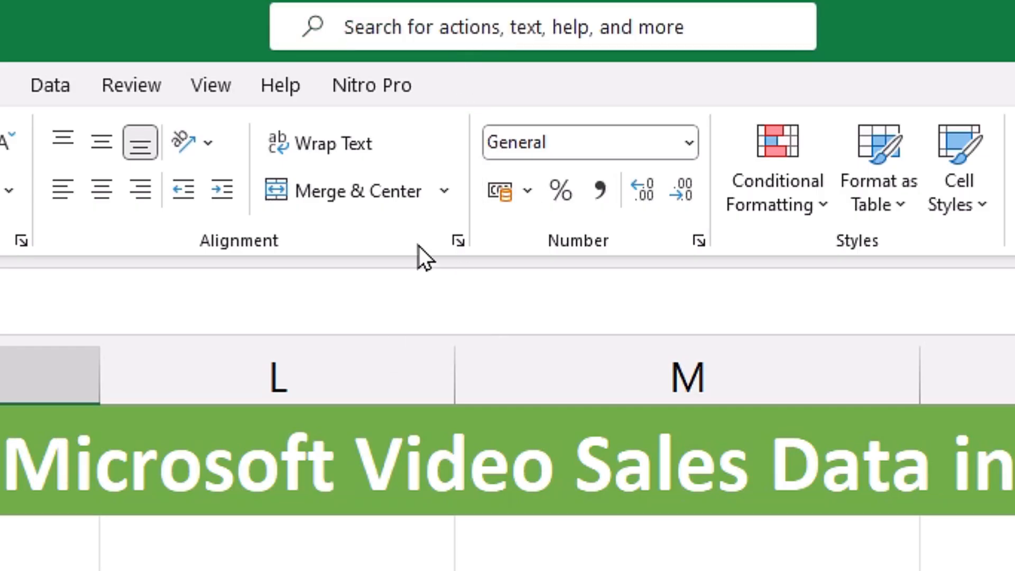
{"action": "type", "text": "Form"}
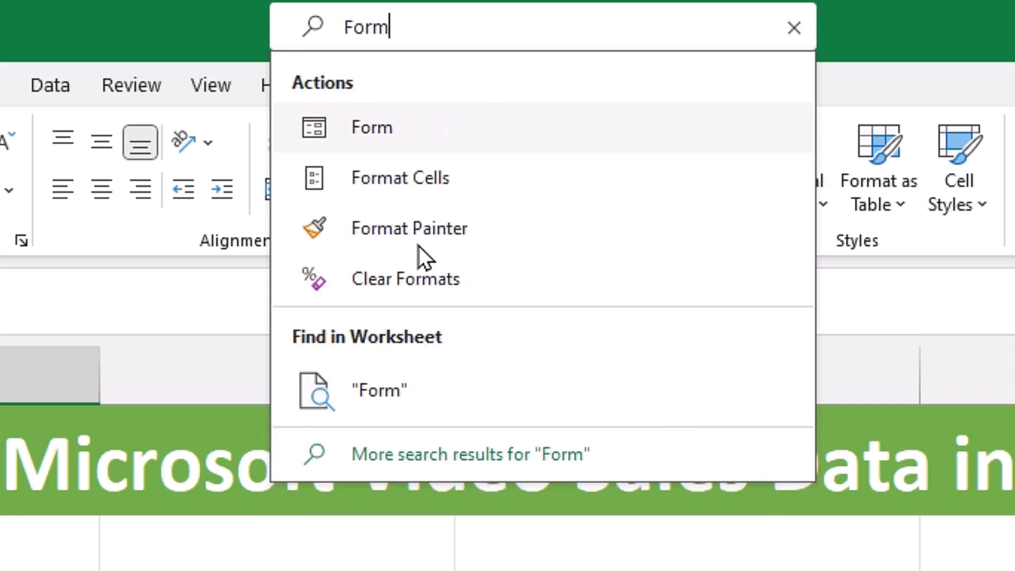
{"action": "left_click", "coordinate": [390, 134]}
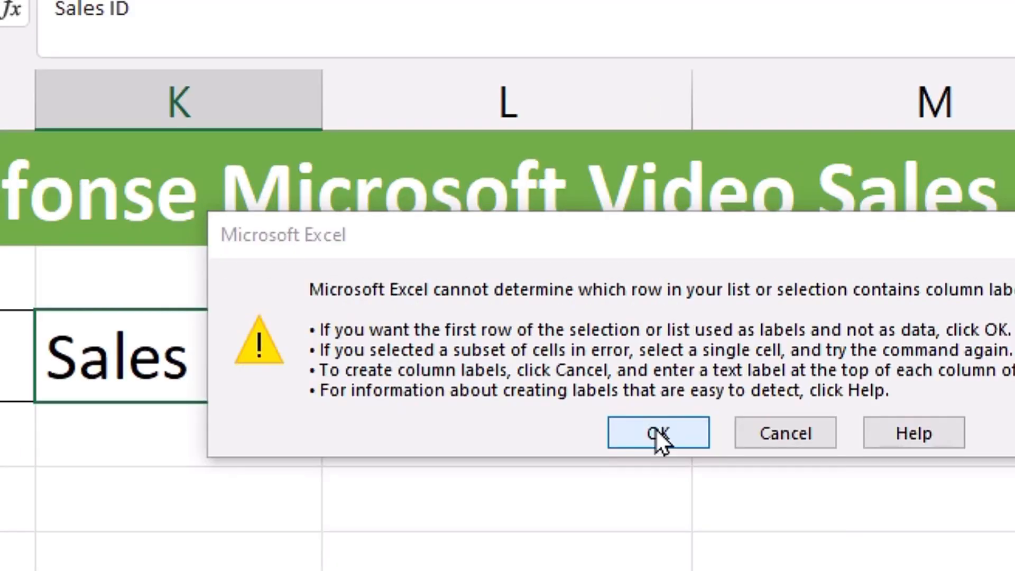
{"action": "left_click", "coordinate": [404, 406]}
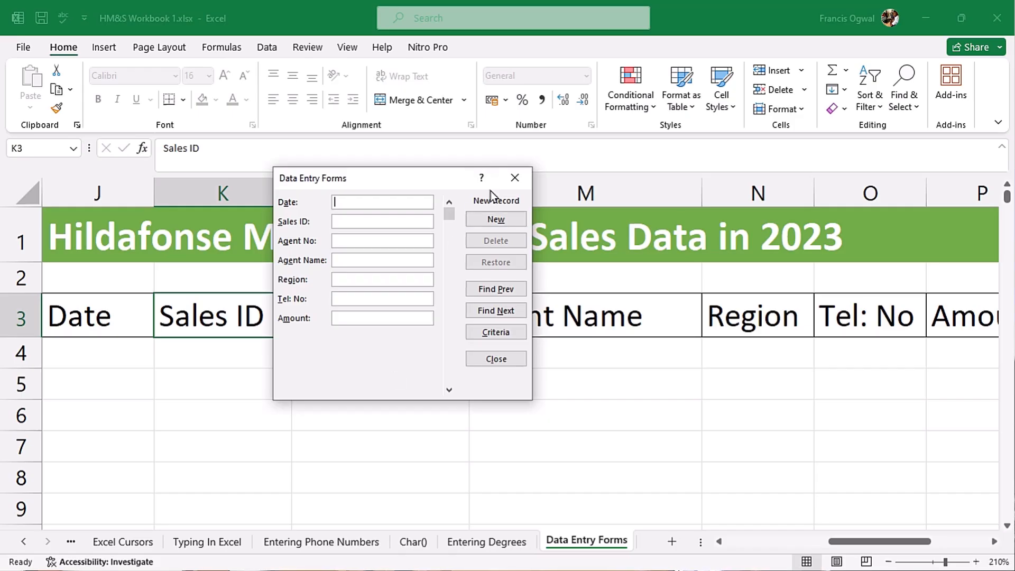
{"action": "key", "text": "Escape"}
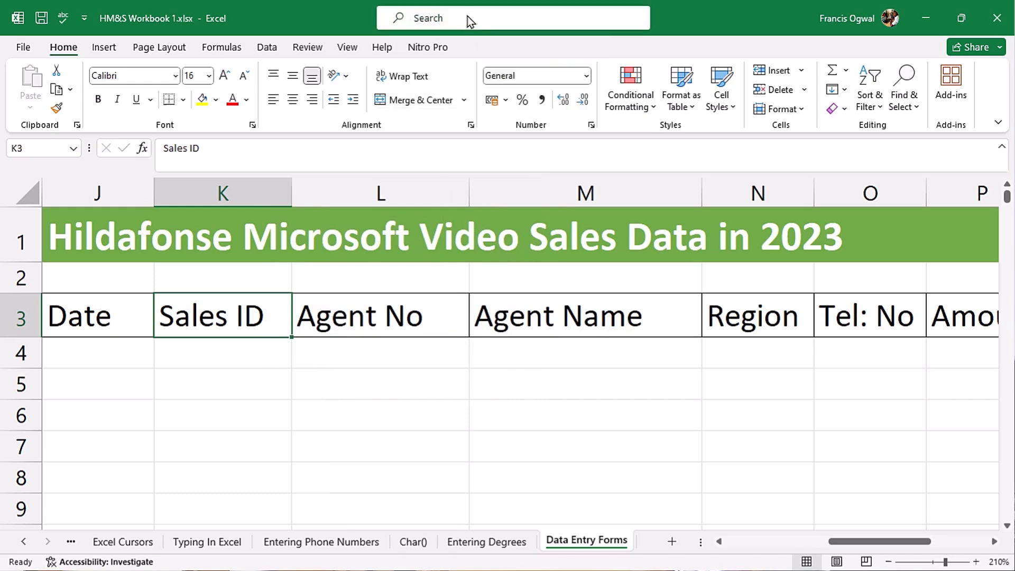
{"action": "left_click", "coordinate": [467, 17]}
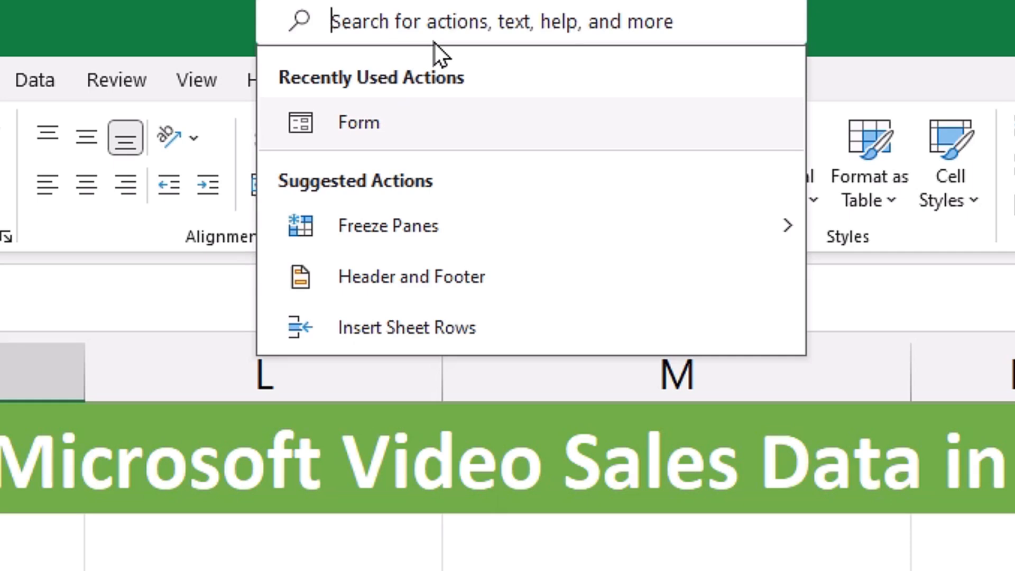
{"action": "type", "text": "Form"}
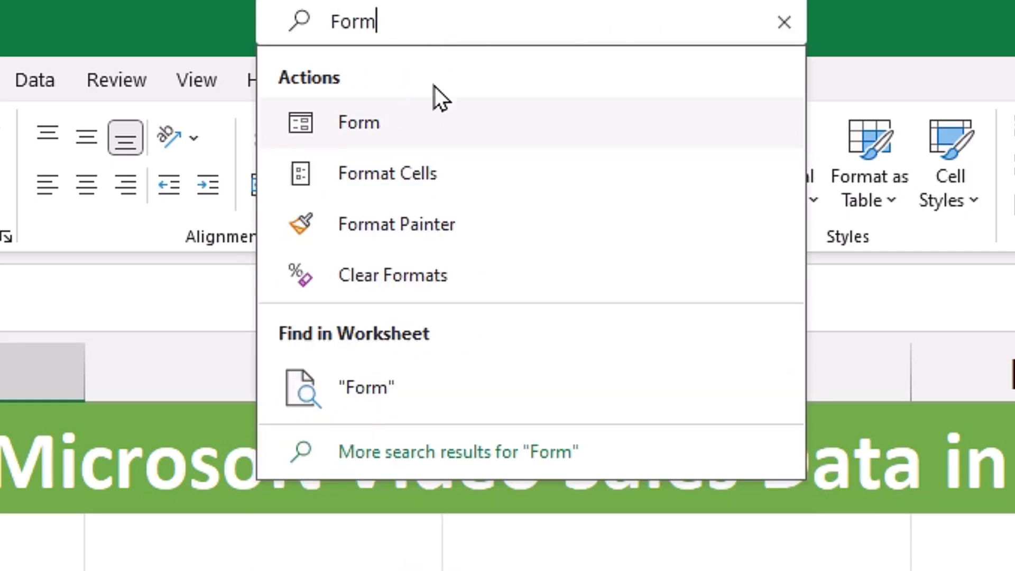
{"action": "right_click", "coordinate": [409, 134]}
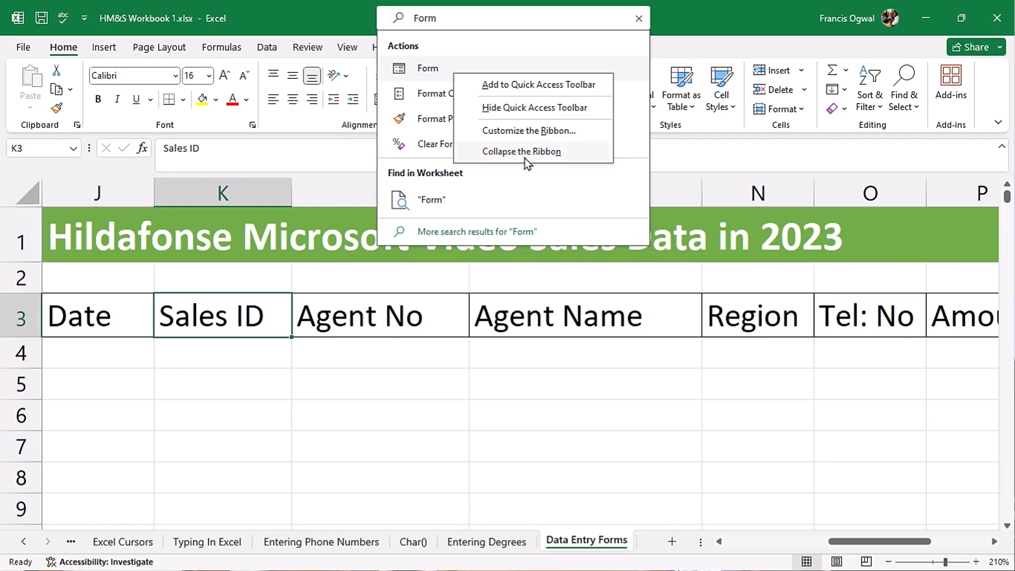
{"action": "left_click", "coordinate": [585, 348]}
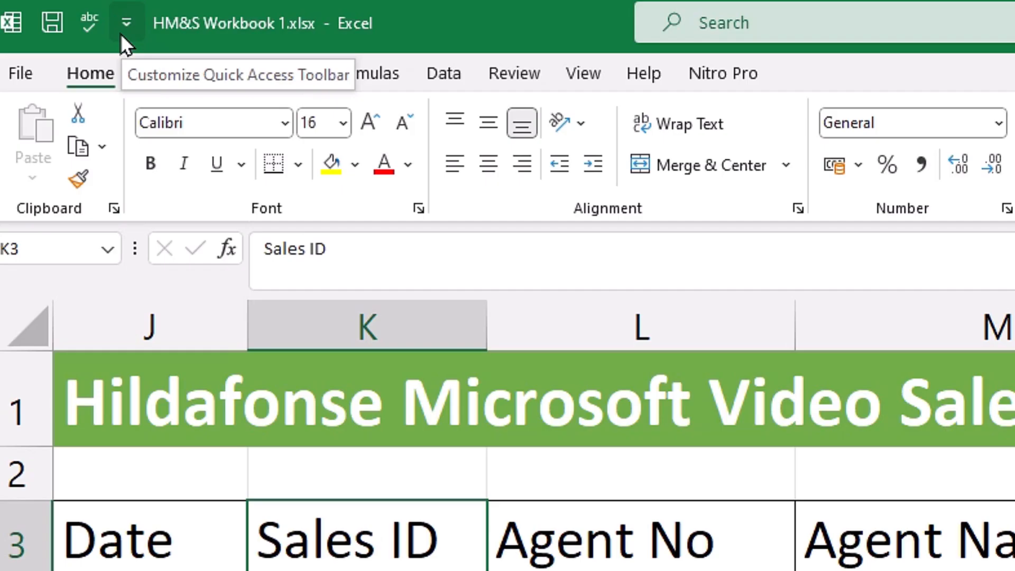
- Open the Quick Access Toolbar settings in Excel Options and list All Commands
{"action": "left_click", "coordinate": [121, 33]}
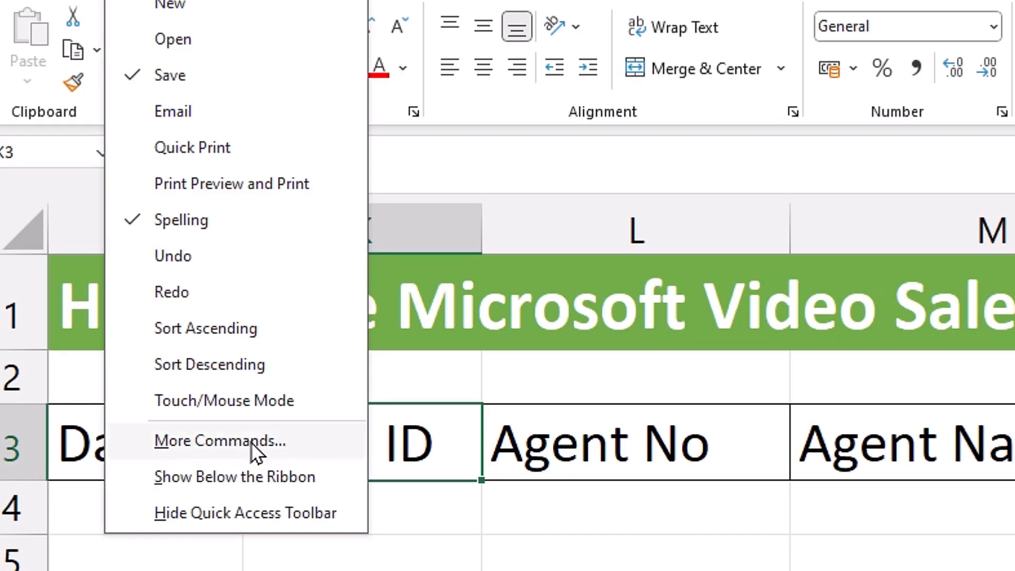
{"action": "left_click", "coordinate": [256, 538]}
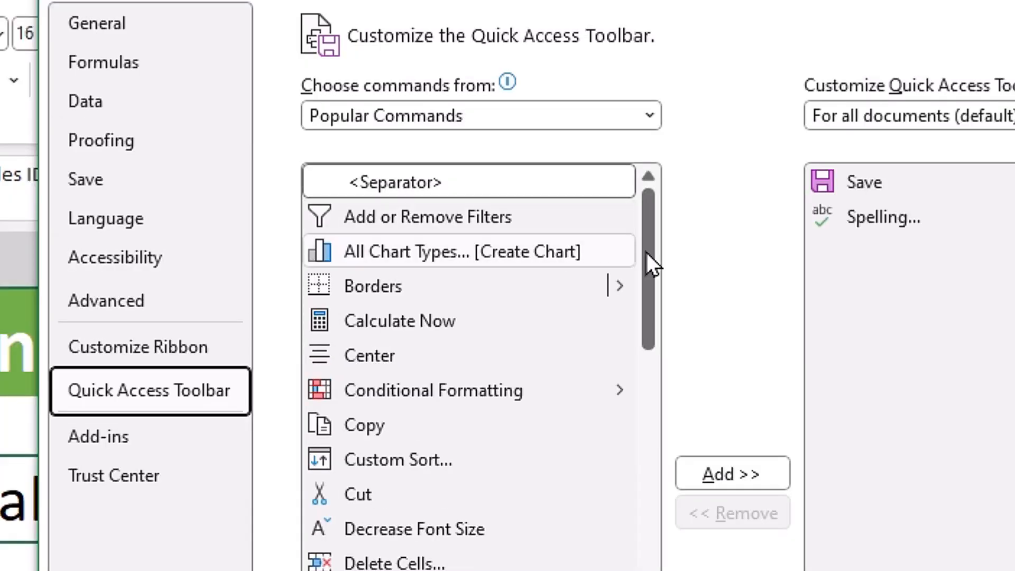
{"action": "left_click_drag", "start_coordinate": [646, 249], "coordinate": [655, 345]}
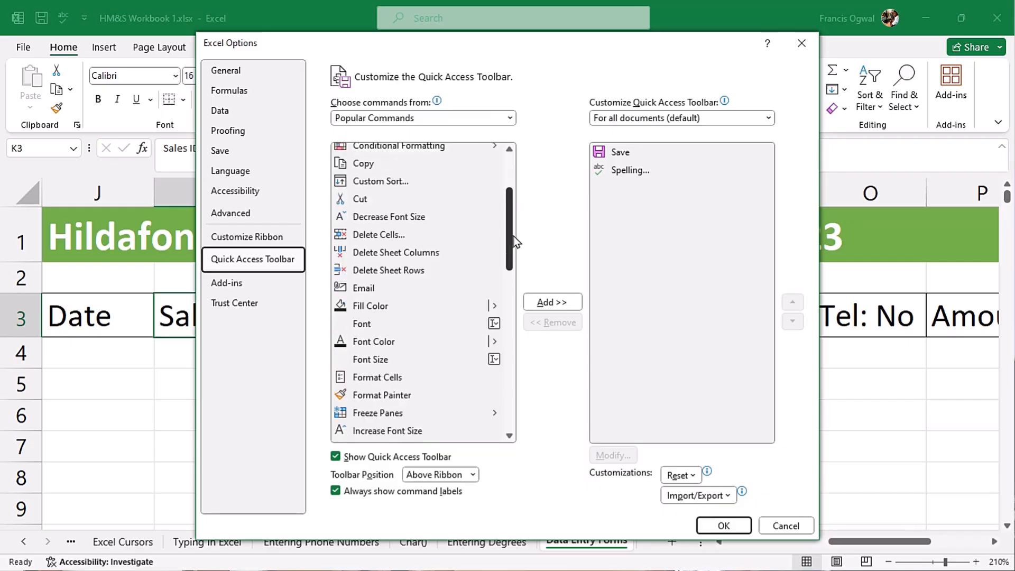
{"action": "left_click_drag", "start_coordinate": [513, 236], "coordinate": [511, 174]}
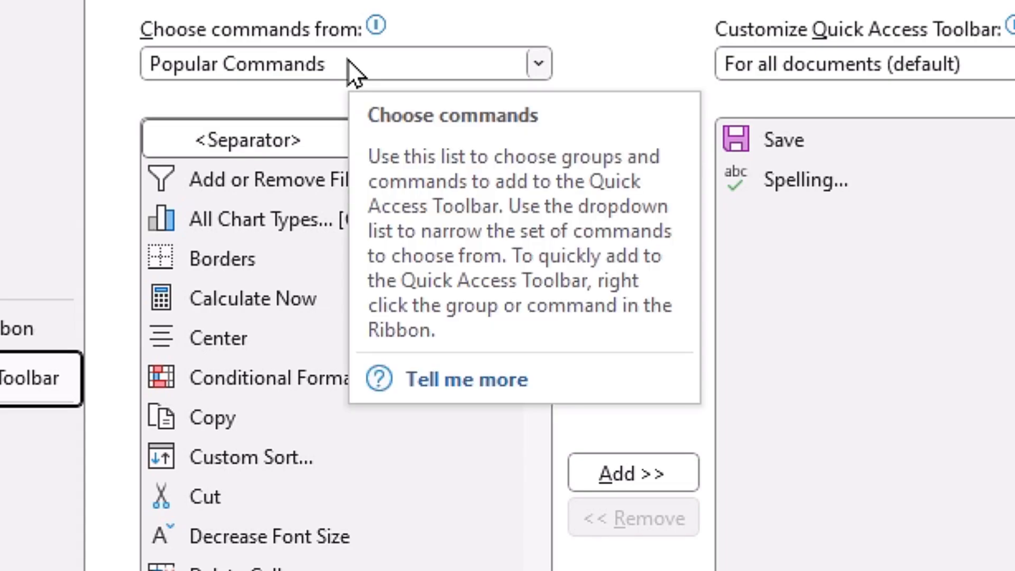
{"action": "left_click", "coordinate": [347, 59]}
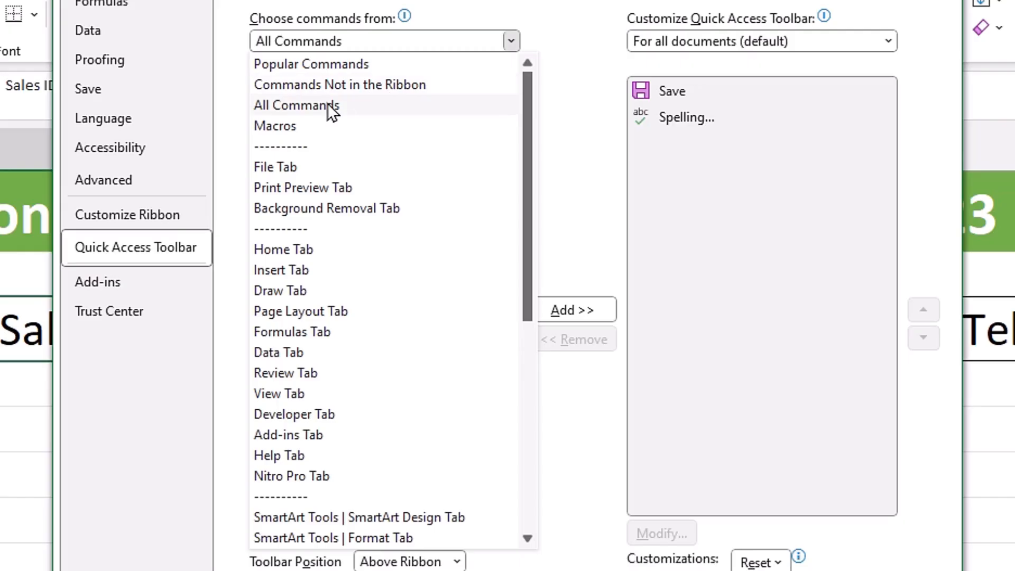
{"action": "left_click", "coordinate": [259, 160]}
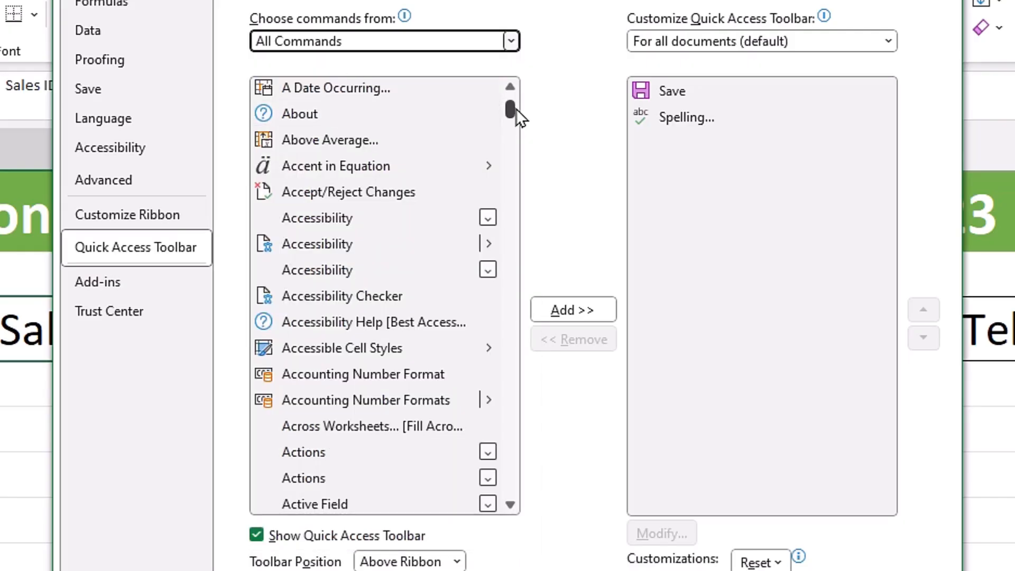
{"action": "mouse_move", "coordinate": [509, 109]}
{"action": "left_mouse_down"}
{"action": "mouse_move", "coordinate": [523, 213]}
{"action": "mouse_move", "coordinate": [506, 518]}
{"action": "mouse_move", "coordinate": [522, 421]}
{"action": "mouse_move", "coordinate": [514, 112]}
{"action": "left_mouse_up"}
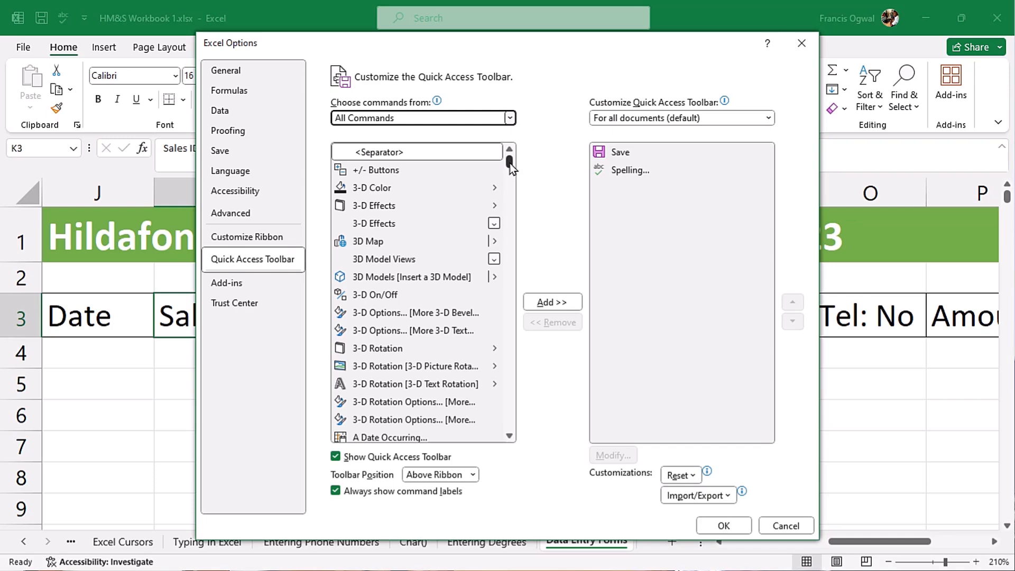
{"action": "left_click_drag", "start_coordinate": [510, 163], "coordinate": [513, 393]}
{"action": "left_click_drag", "start_coordinate": [539, 349], "coordinate": [515, 172]}
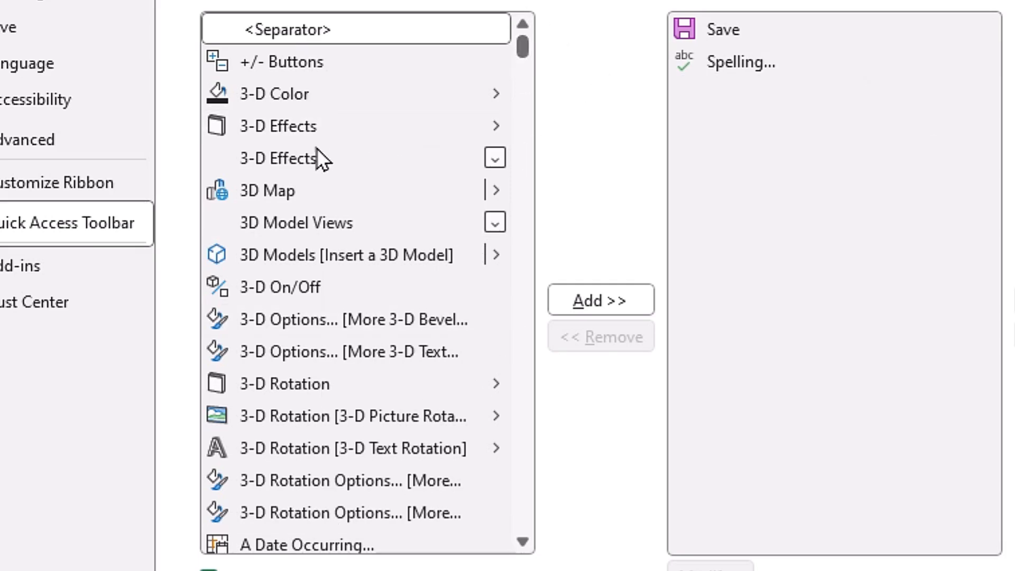
- Add the Form command to the Quick Access Toolbar and confirm with OK
{"action": "left_click", "coordinate": [293, 135]}
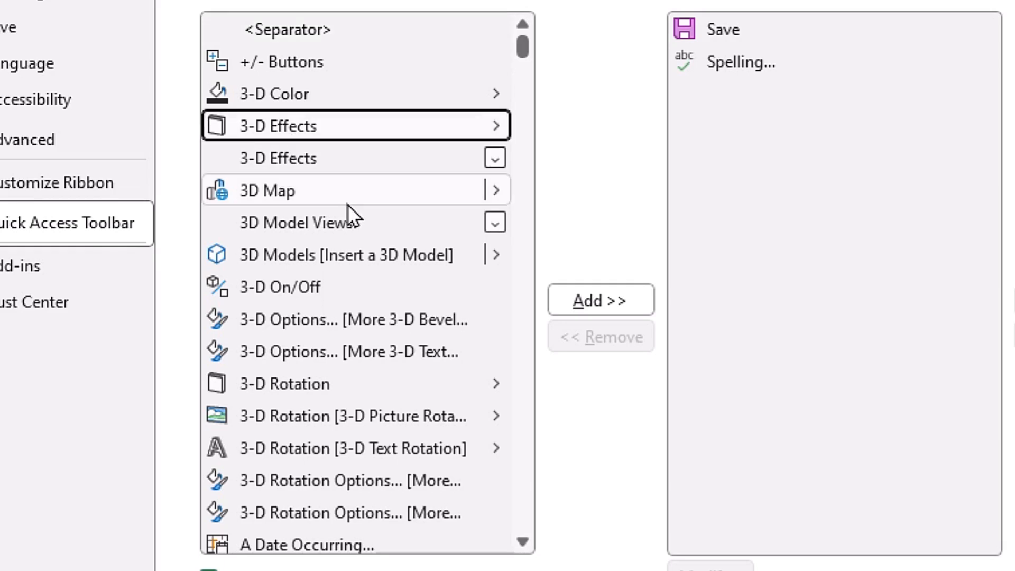
{"action": "key", "text": "f"}
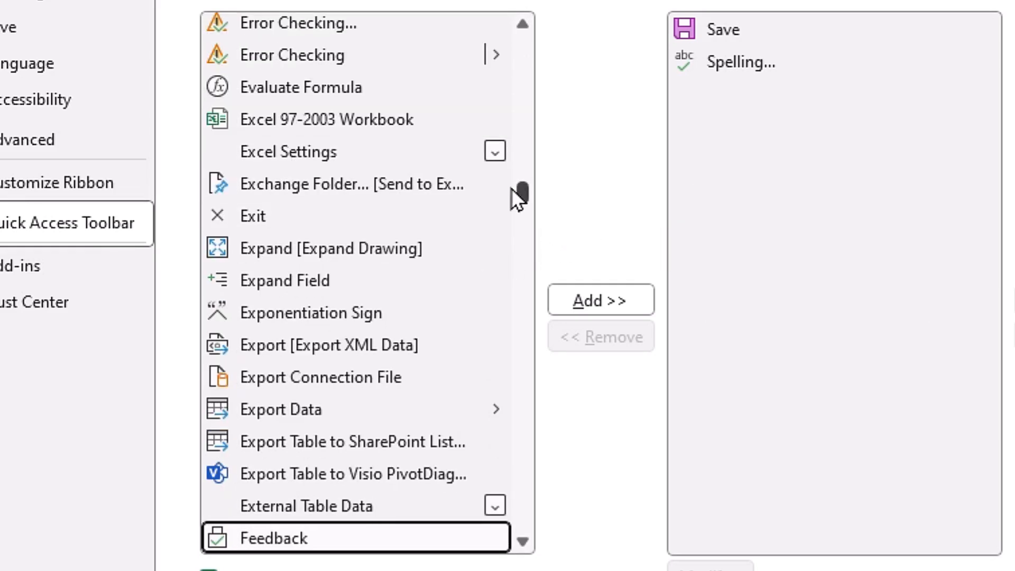
{"action": "left_click_drag", "start_coordinate": [525, 188], "coordinate": [524, 201]}
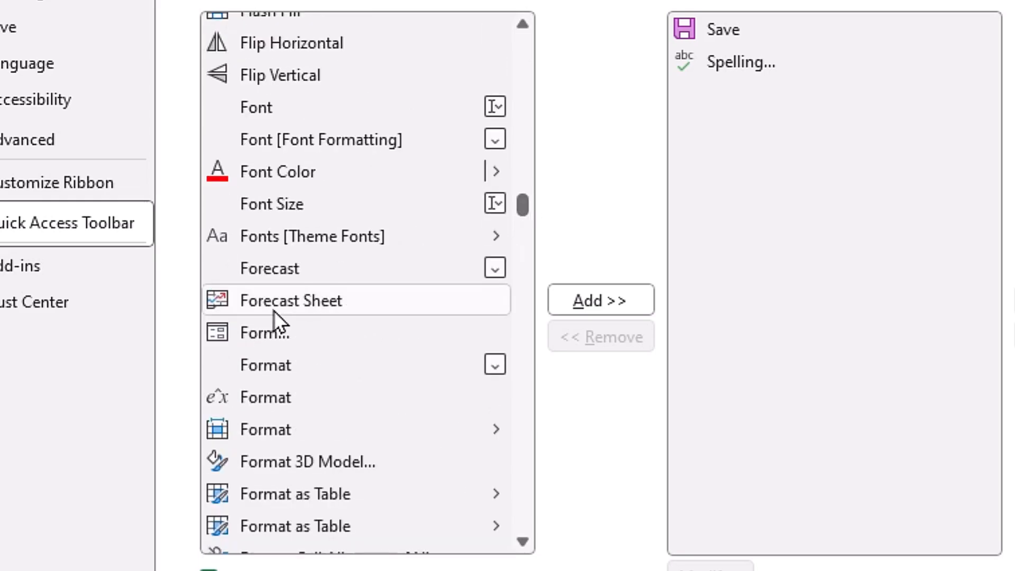
{"action": "left_click", "coordinate": [322, 331]}
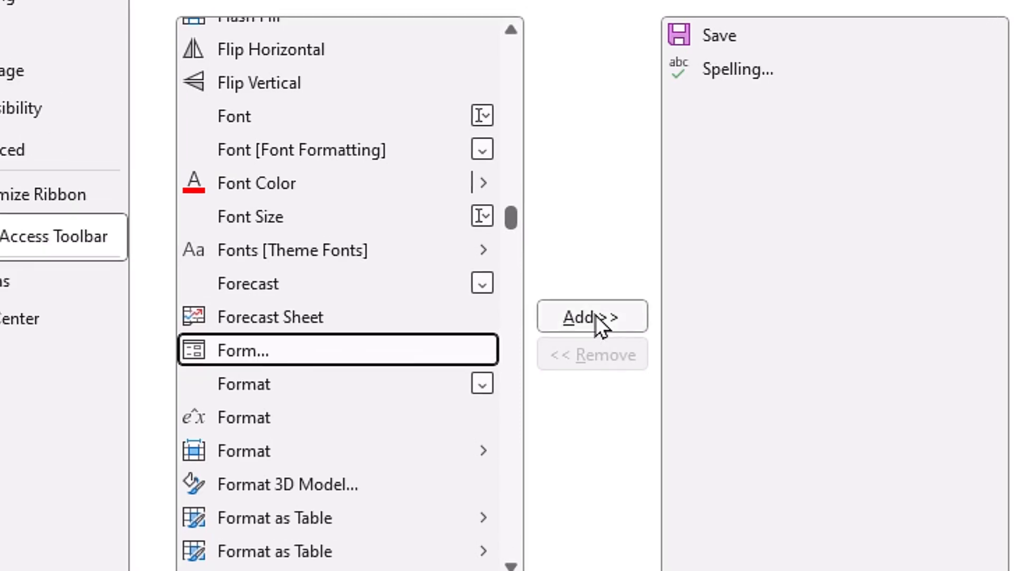
{"action": "left_click", "coordinate": [595, 315]}
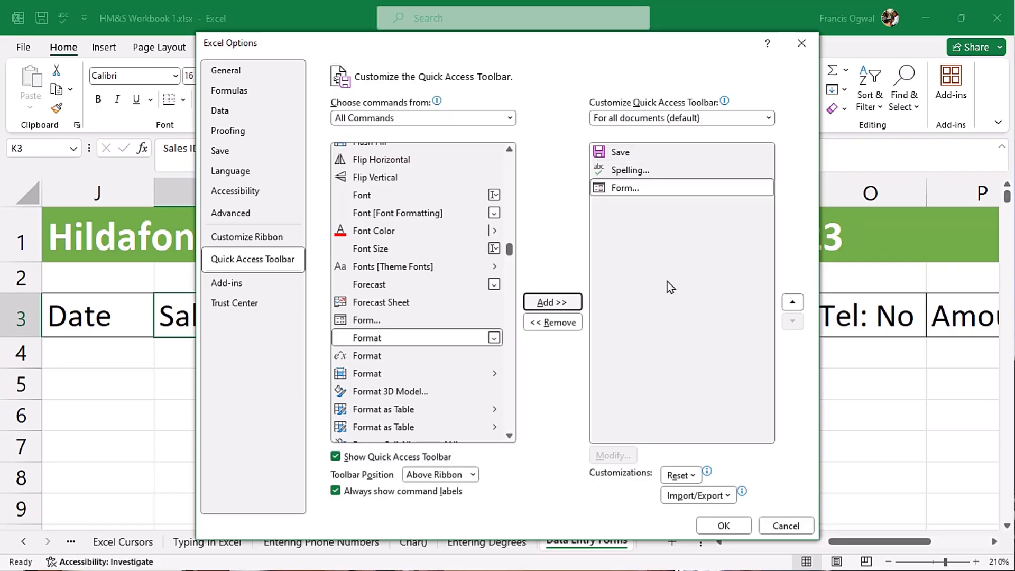
{"action": "left_click", "coordinate": [724, 525]}
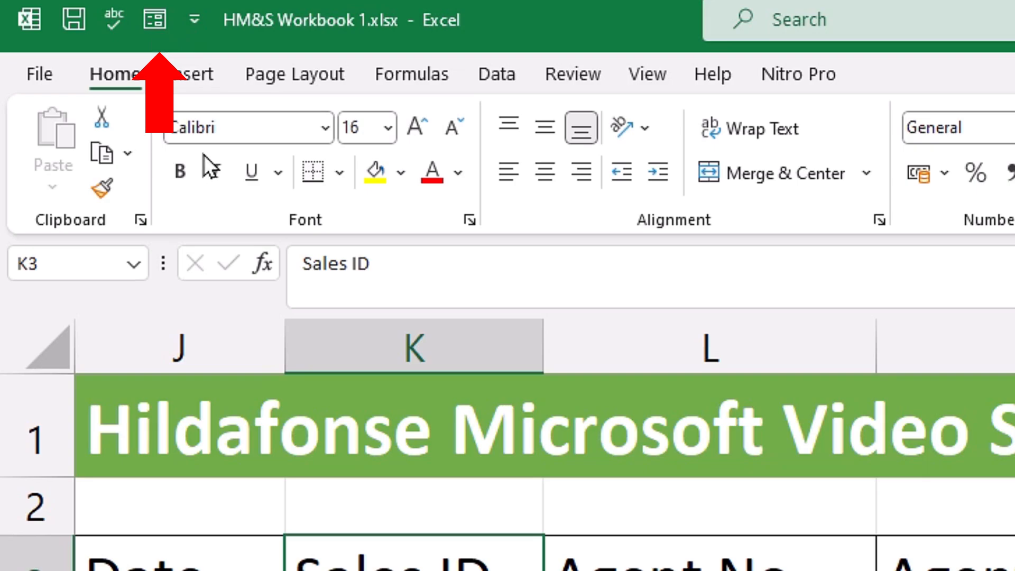
- Open the data form from a header cell, accepting the first row as labels, then close it
{"action": "left_click", "coordinate": [327, 320]}
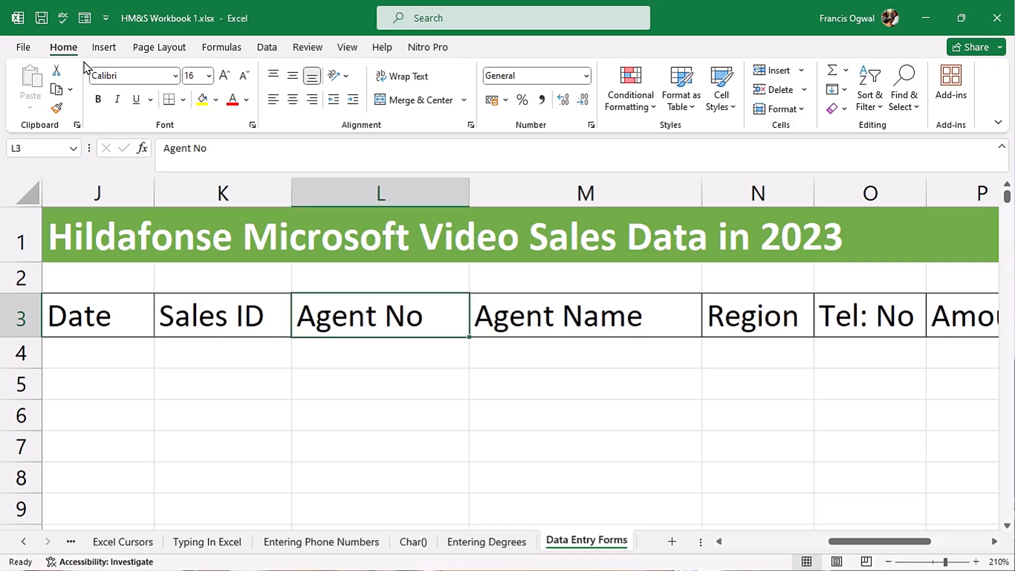
{"action": "left_click", "coordinate": [83, 19]}
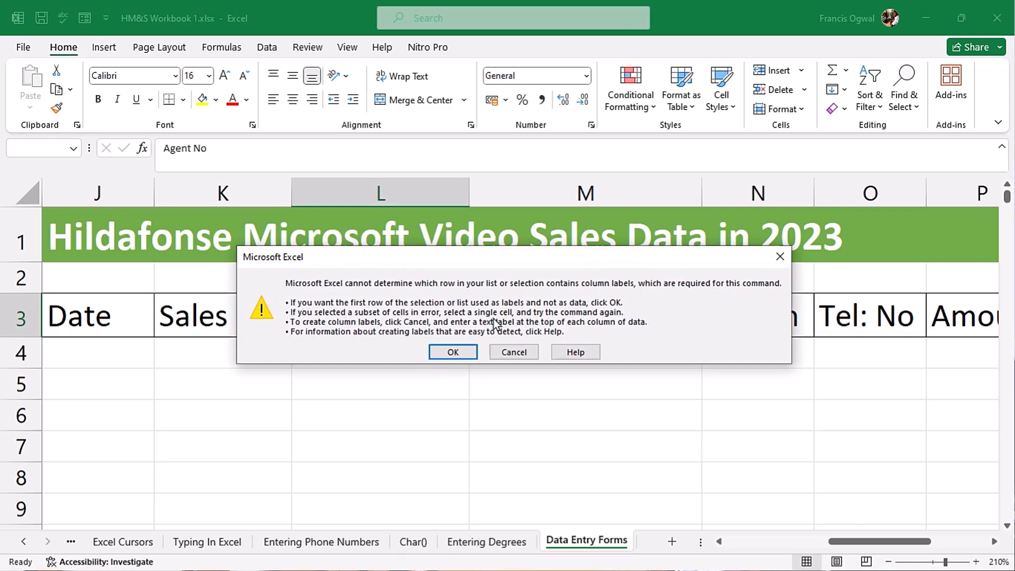
{"action": "left_click", "coordinate": [453, 352]}
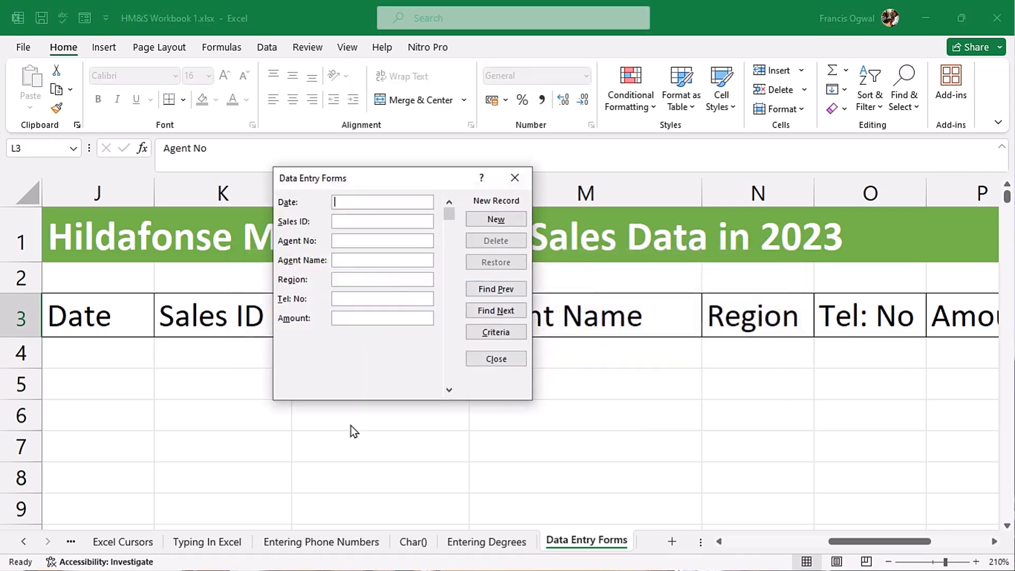
{"action": "left_click_drag", "start_coordinate": [423, 177], "coordinate": [380, 195]}
{"action": "key", "text": "Escape"}
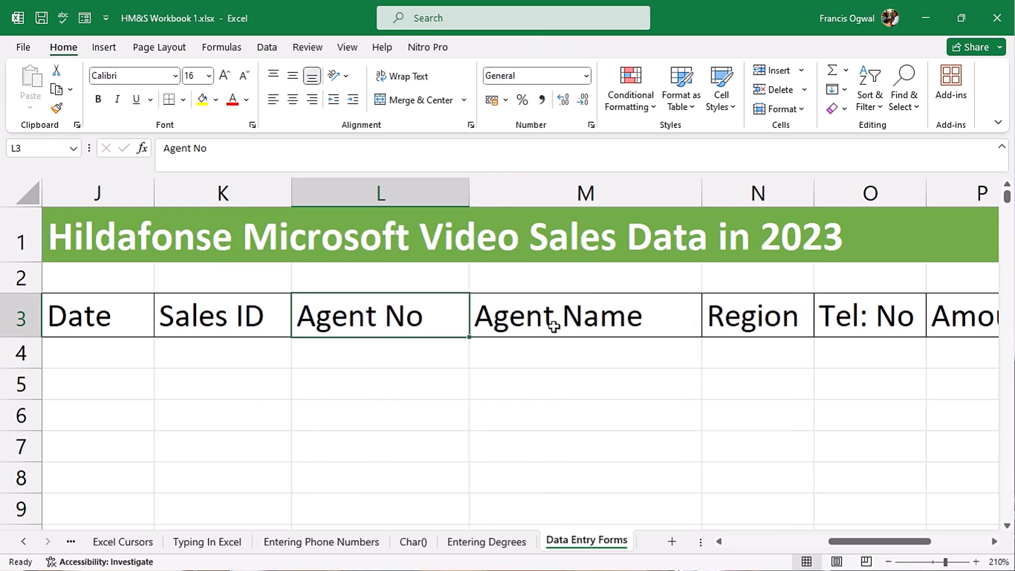
- Reopen the data form with Alt, D, O, accepting the first row as column labels
{"action": "key", "text": "alt"}
{"action": "key", "text": "d"}
{"action": "key", "text": "o"}
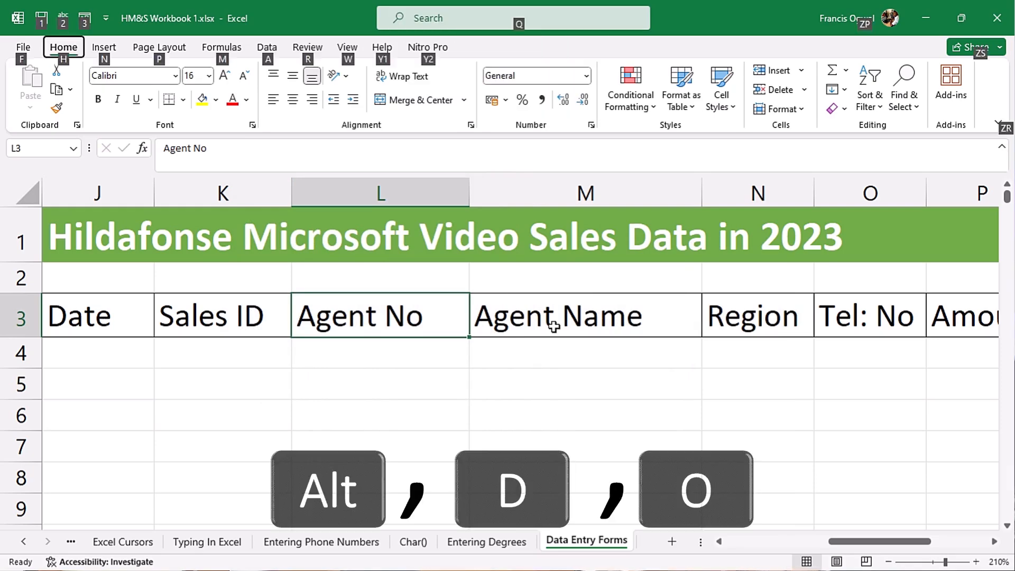
{"action": "key", "text": "Return"}
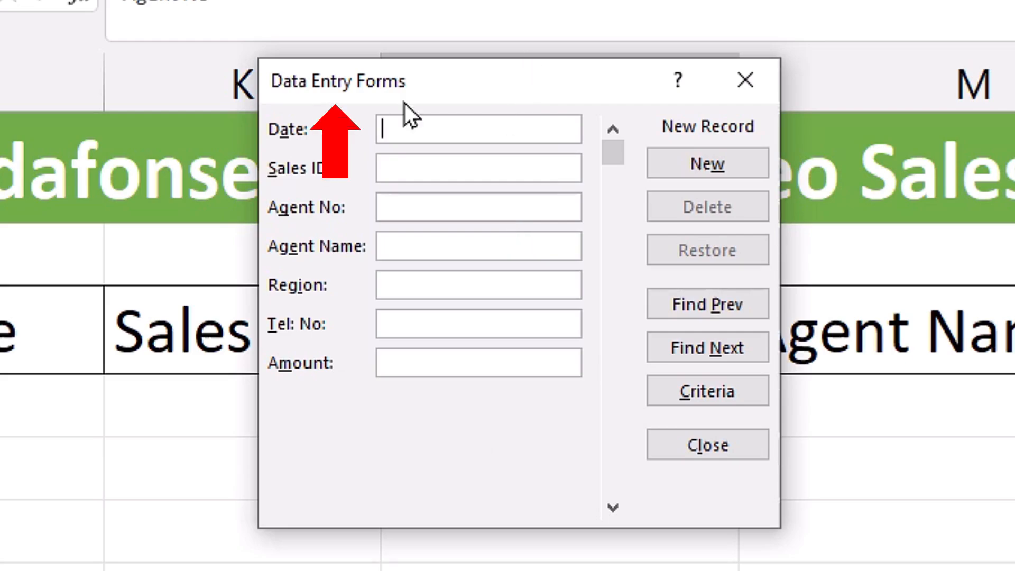
{"action": "left_click_drag", "start_coordinate": [584, 91], "coordinate": [832, 247]}
{"action": "left_click_drag", "start_coordinate": [283, 300], "coordinate": [530, 68]}
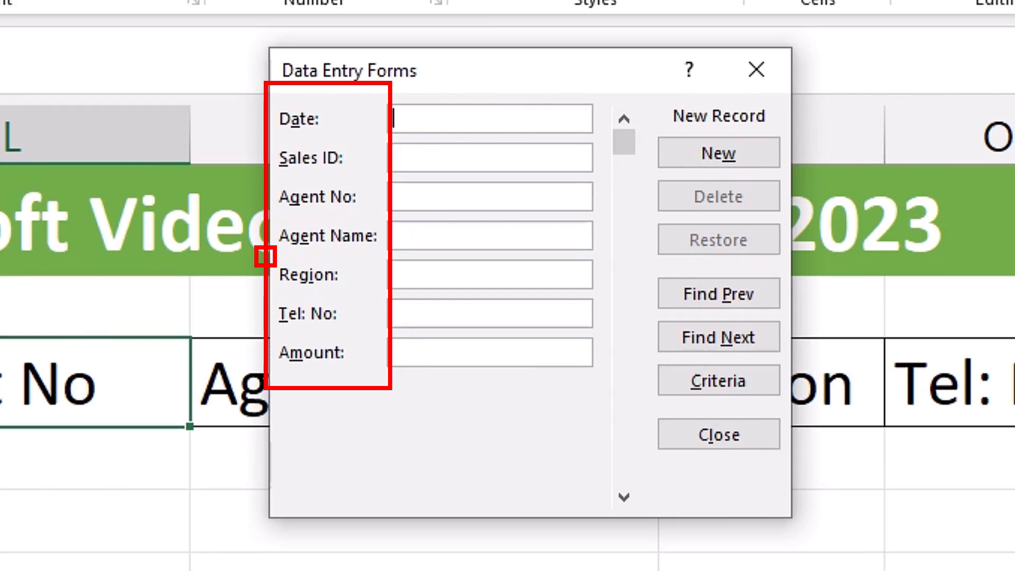
{"action": "left_click_drag", "start_coordinate": [475, 89], "coordinate": [489, 408]}
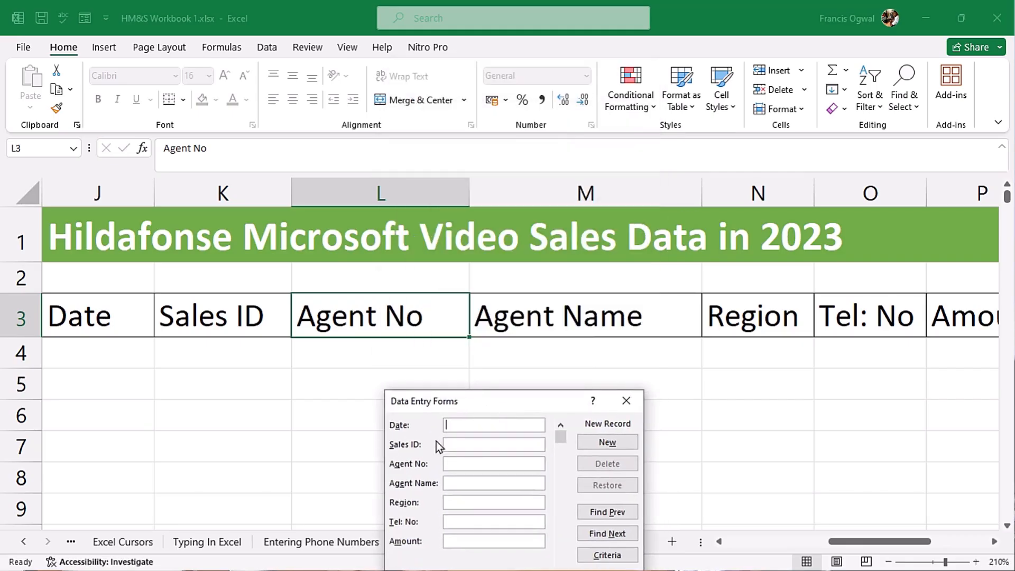
{"action": "left_click_drag", "start_coordinate": [480, 404], "coordinate": [485, 366]}
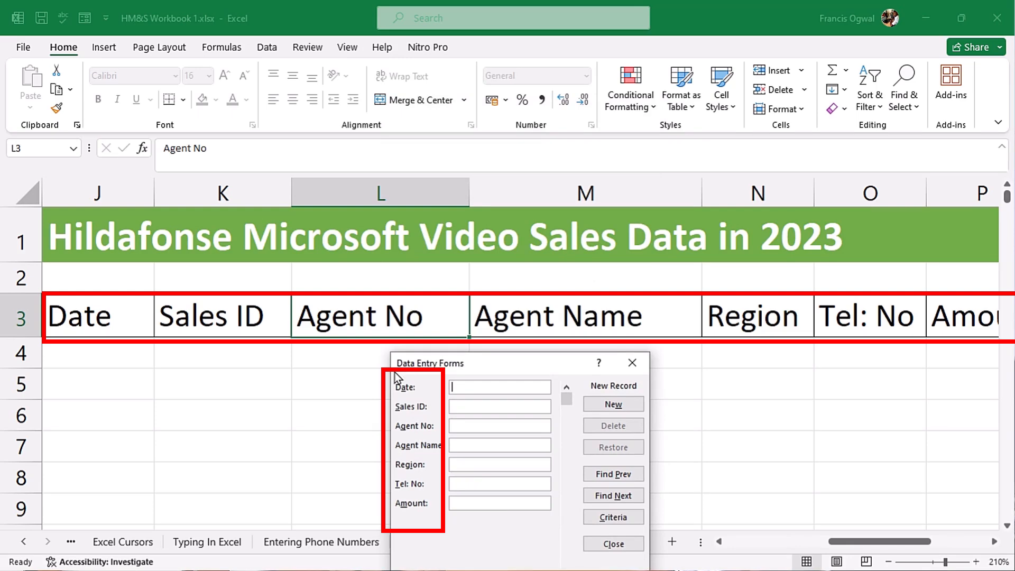
{"action": "mouse_move", "coordinate": [497, 369]}
{"action": "left_mouse_down"}
{"action": "mouse_move", "coordinate": [497, 353]}
{"action": "mouse_move", "coordinate": [500, 375]}
{"action": "left_mouse_up"}
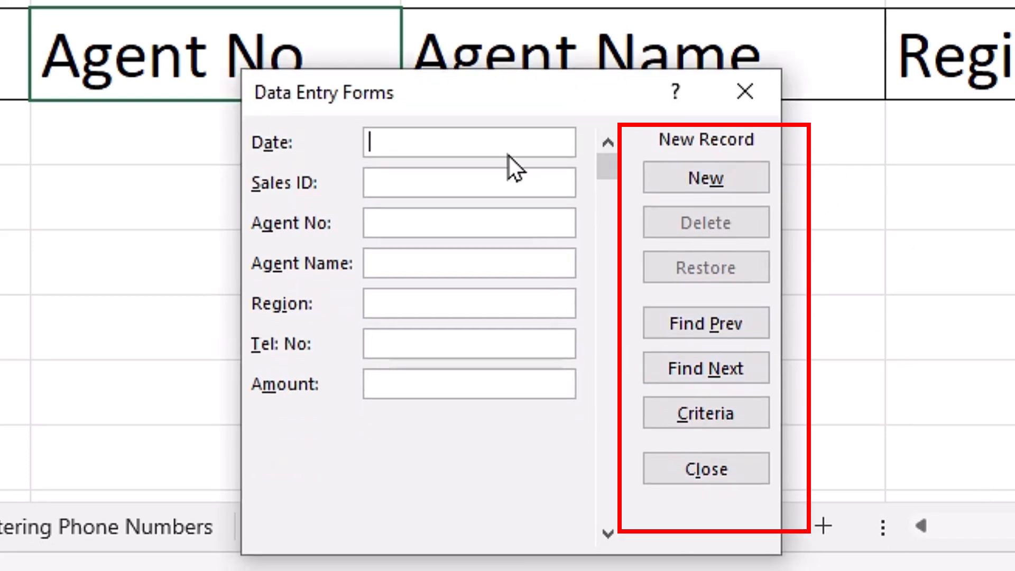
{"action": "mouse_move", "coordinate": [503, 97]}
{"action": "left_mouse_down"}
{"action": "mouse_move", "coordinate": [601, 150]}
{"action": "mouse_move", "coordinate": [586, 102]}
{"action": "mouse_move", "coordinate": [598, 116]}
{"action": "left_mouse_up"}
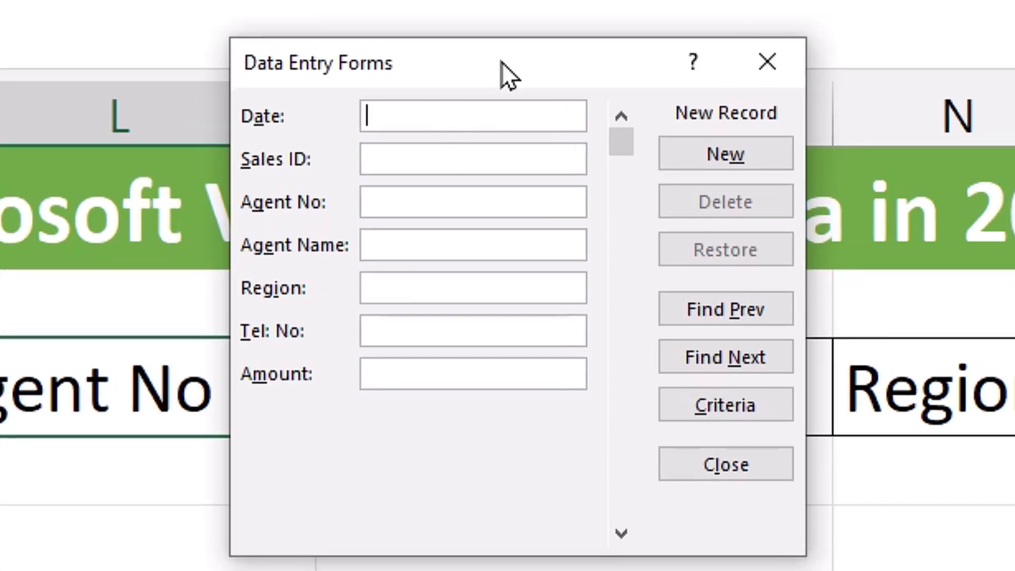
- Enter date 10/04/2023, Sales ID HMT 8, agent number 8 and the agent's name
{"action": "type", "text": "10/04/2023"}
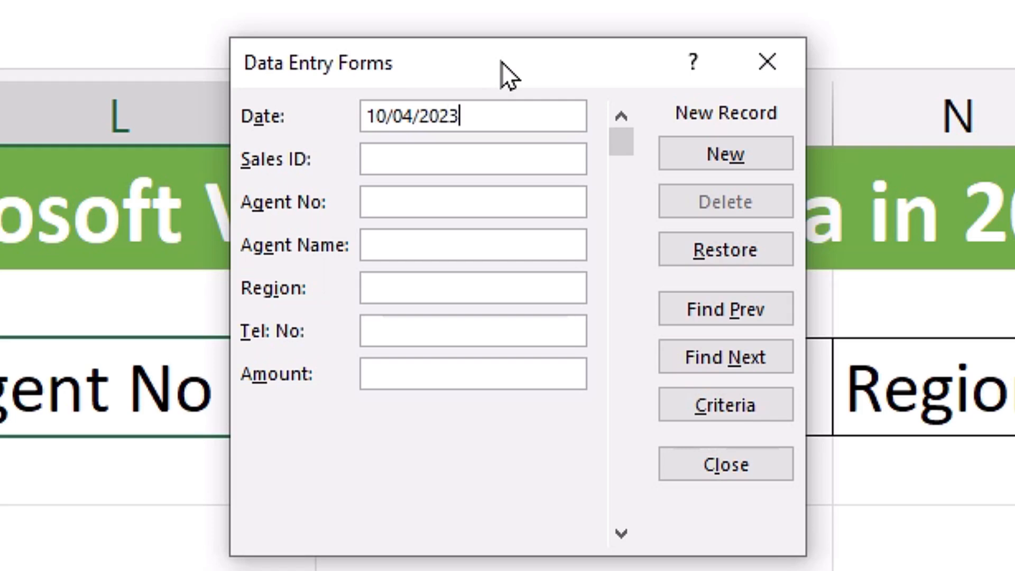
{"action": "key", "text": "Tab"}
{"action": "type", "text": "HMT 8"}
{"action": "key", "text": "Tab"}
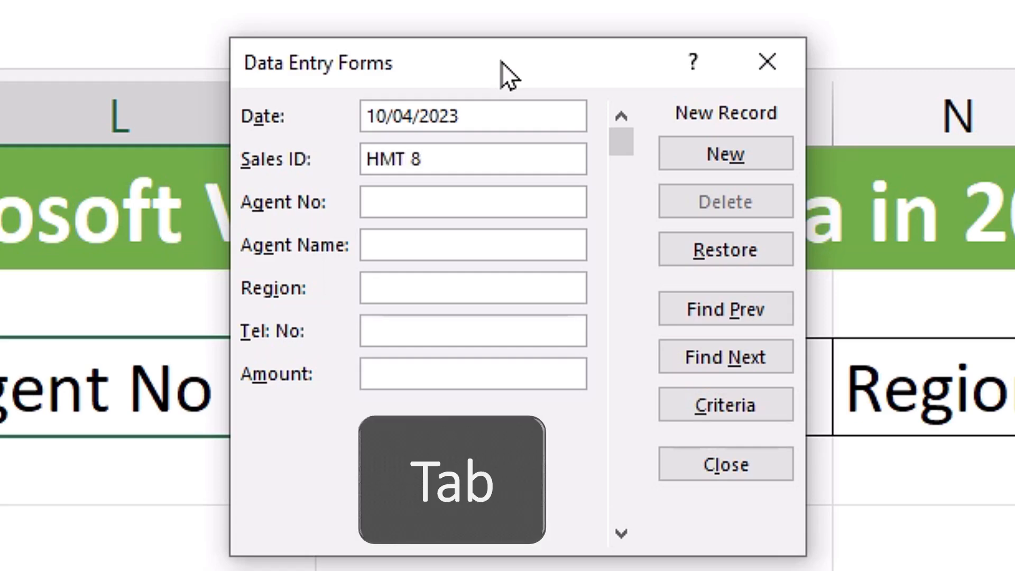
{"action": "type", "text": "8"}
{"action": "key", "text": "Tab"}
{"action": "type", "text": "Chong"}
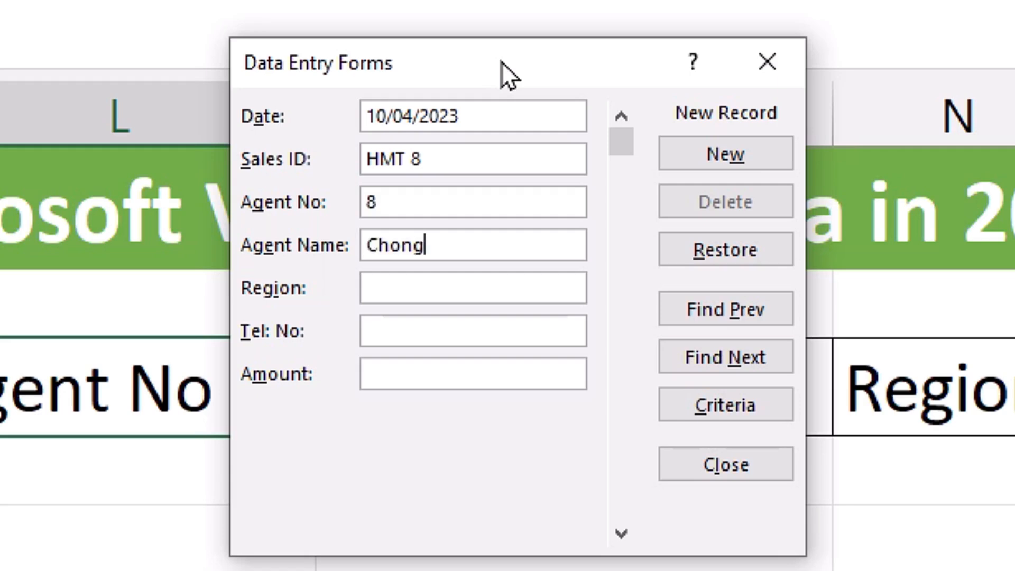
{"action": "key", "text": "Tab"}
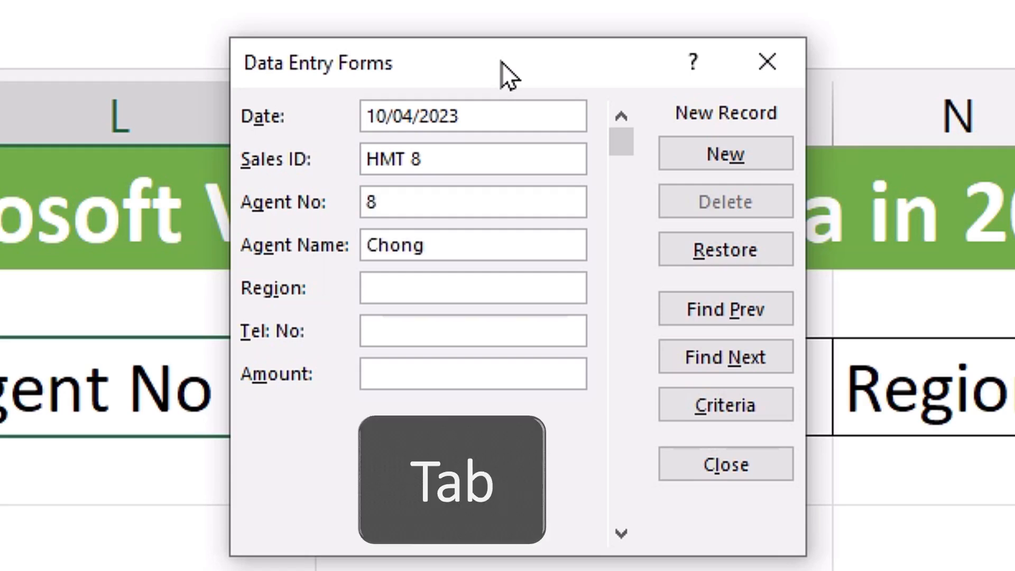
- Fill in the Northern region, the phone number and amount 353529
{"action": "key", "text": "Tab"}
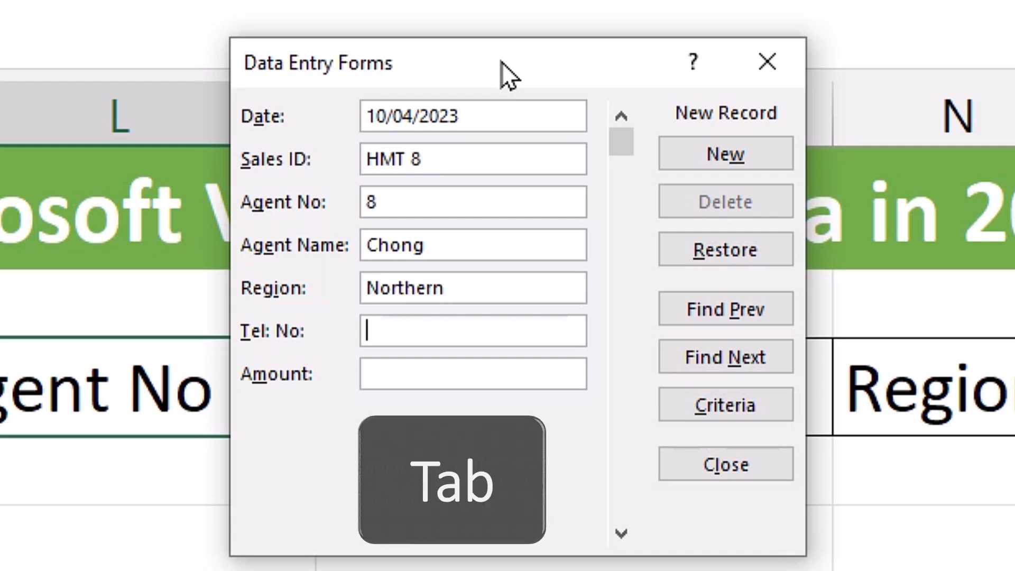
{"action": "key", "text": "Tab"}
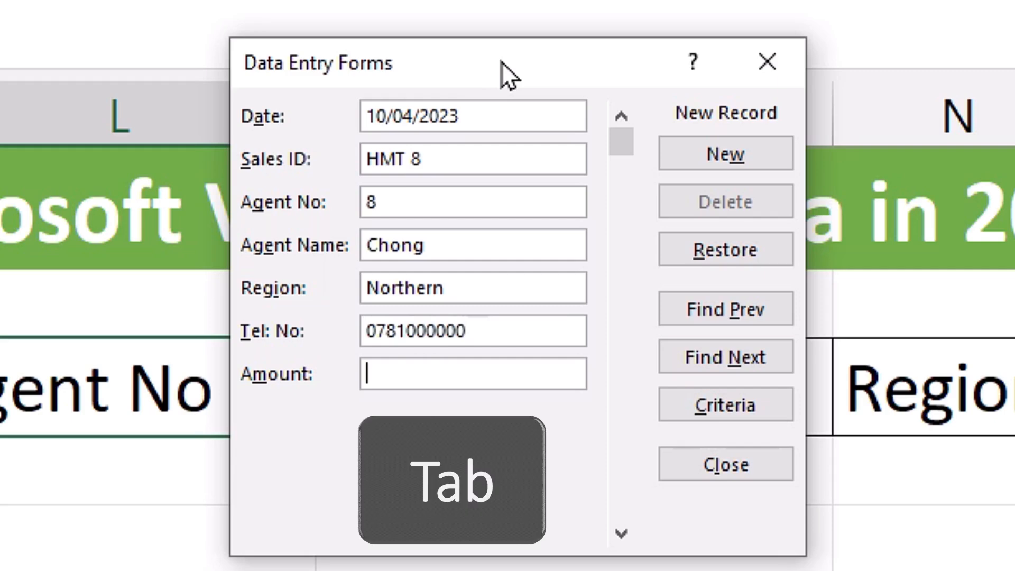
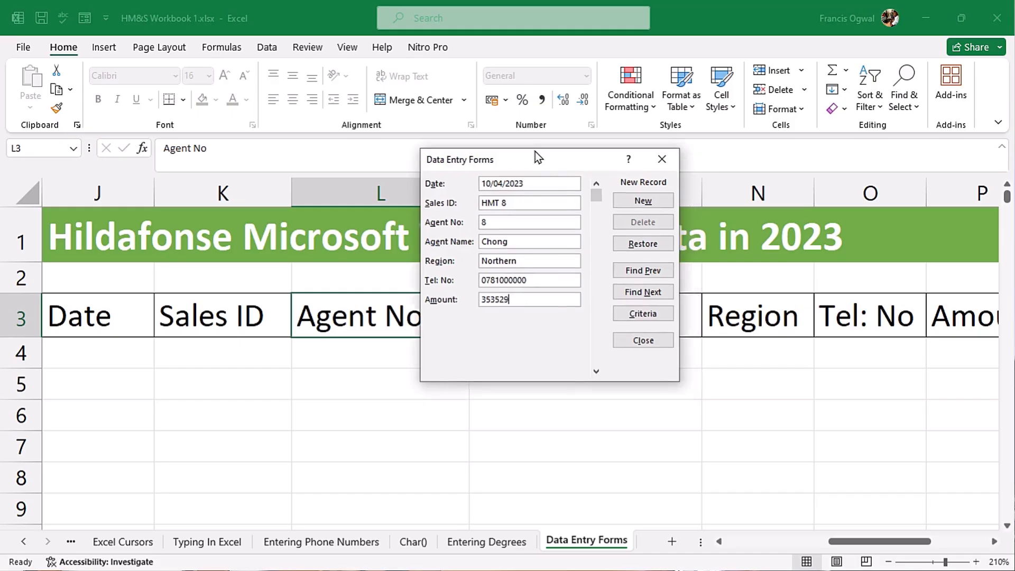
{"action": "left_click_drag", "start_coordinate": [507, 78], "coordinate": [396, 43]}
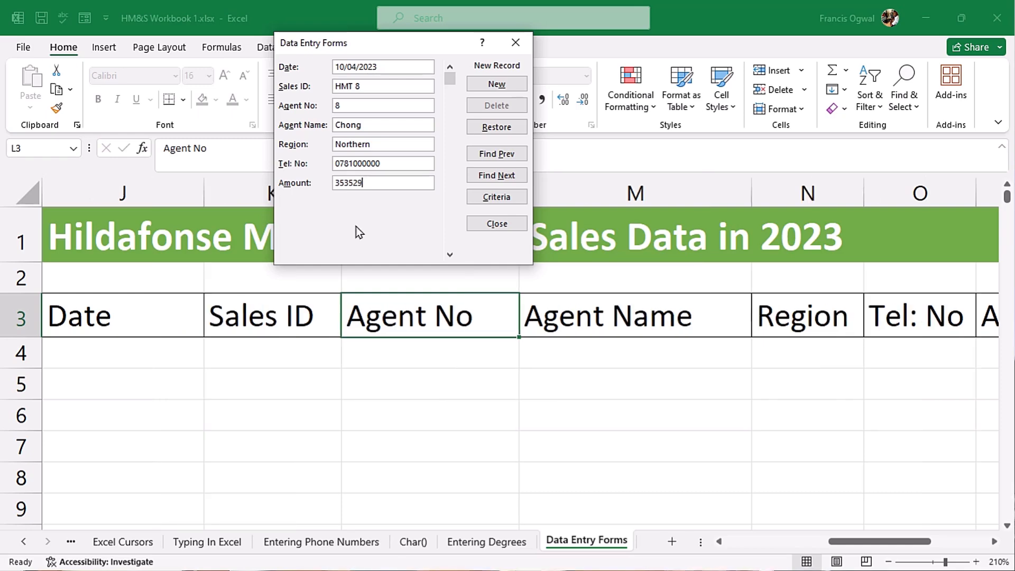
- Save the HMT 8 record and start the next with 08/10/2023, HMT 10, agent 10
{"action": "key", "text": "Return"}
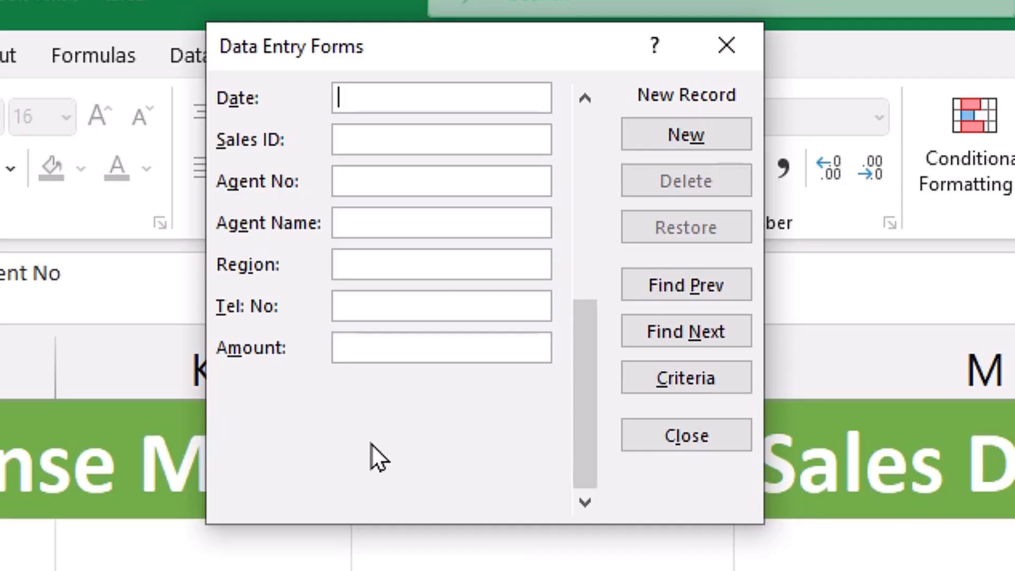
{"action": "type", "text": "08/10/2023"}
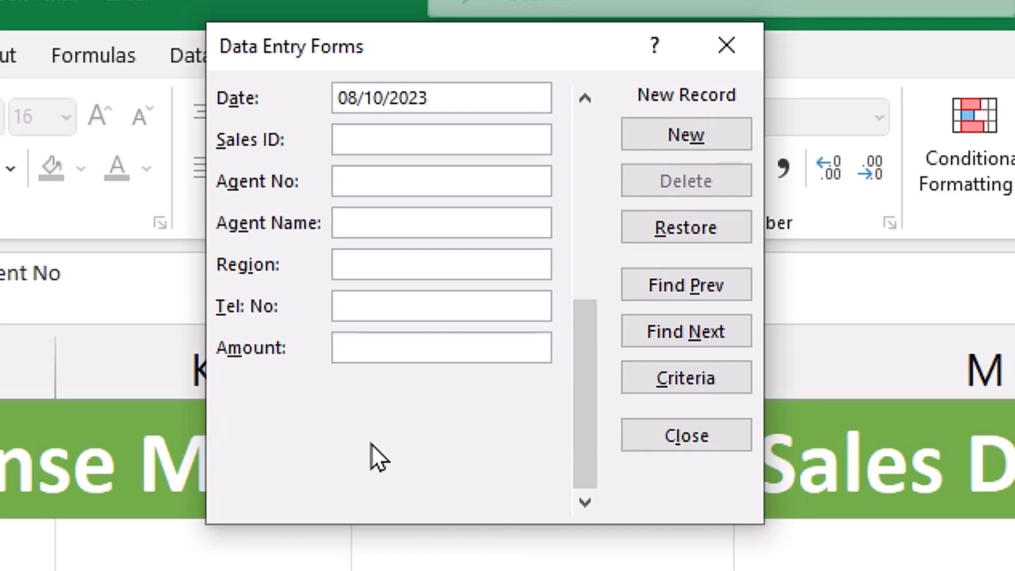
{"action": "key", "text": "Tab"}
{"action": "type", "text": "HMT 10"}
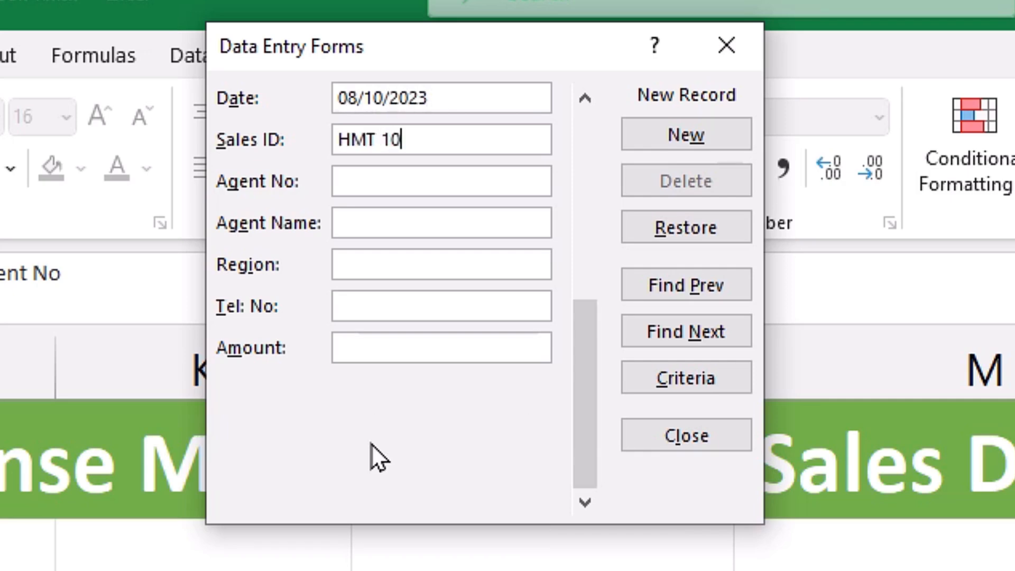
{"action": "key", "text": "Tab"}
{"action": "type", "text": "1"}
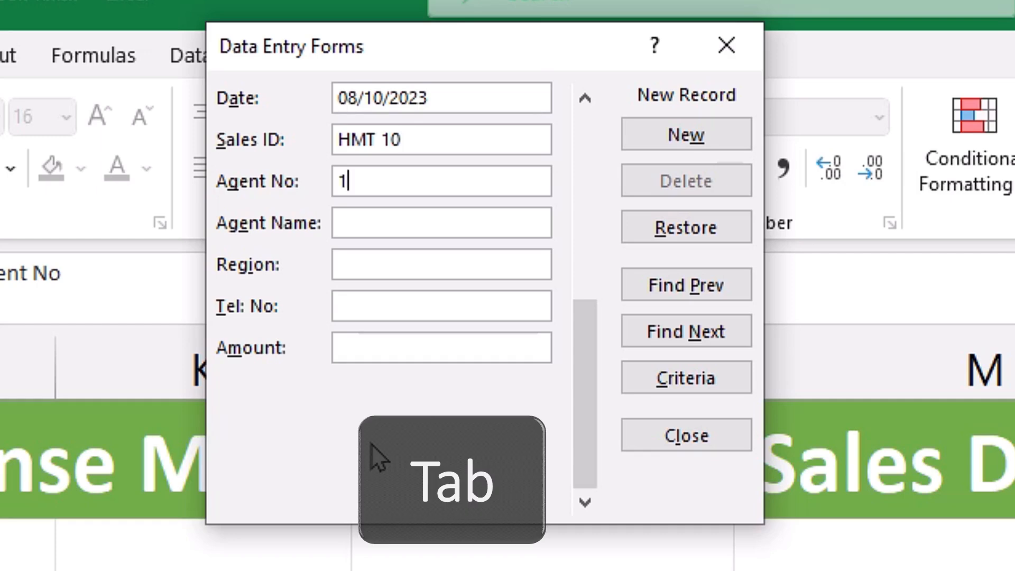
{"action": "type", "text": "0"}
{"action": "key", "text": "Tab"}
- Enter the agent's name, Central region, phone number and amount 288031, then save the record
{"action": "type", "text": "Beseba"}
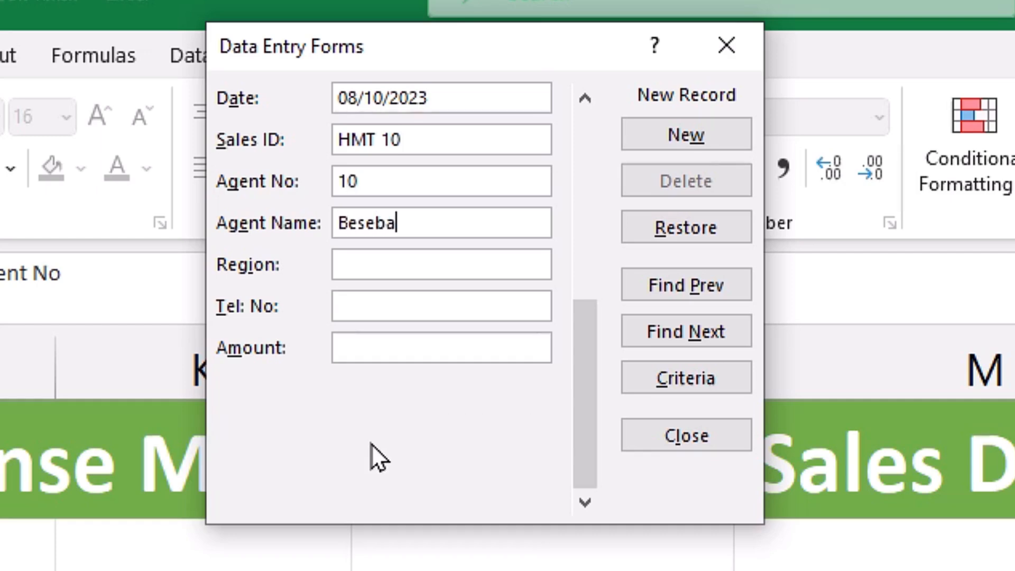
{"action": "key", "text": "Tab"}
{"action": "type", "text": "Central"}
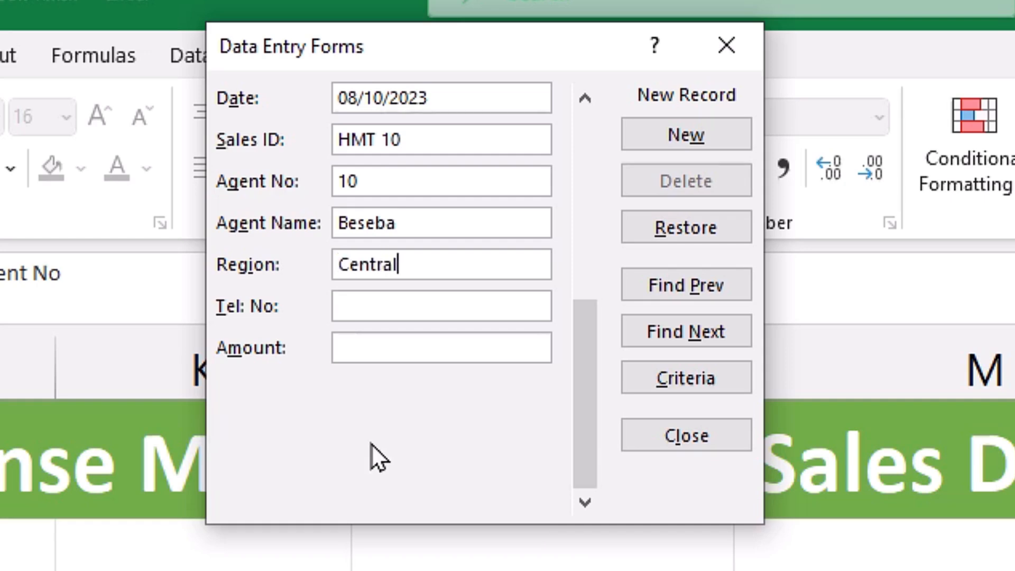
{"action": "key", "text": "Tab"}
{"action": "type", "text": "078100000"}
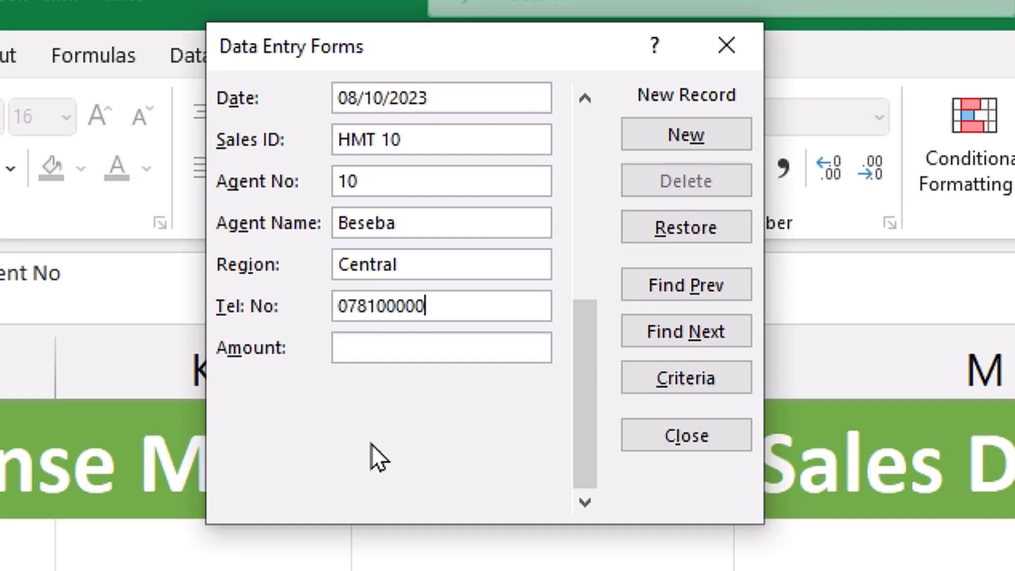
{"action": "type", "text": "0"}
{"action": "key", "text": "Tab"}
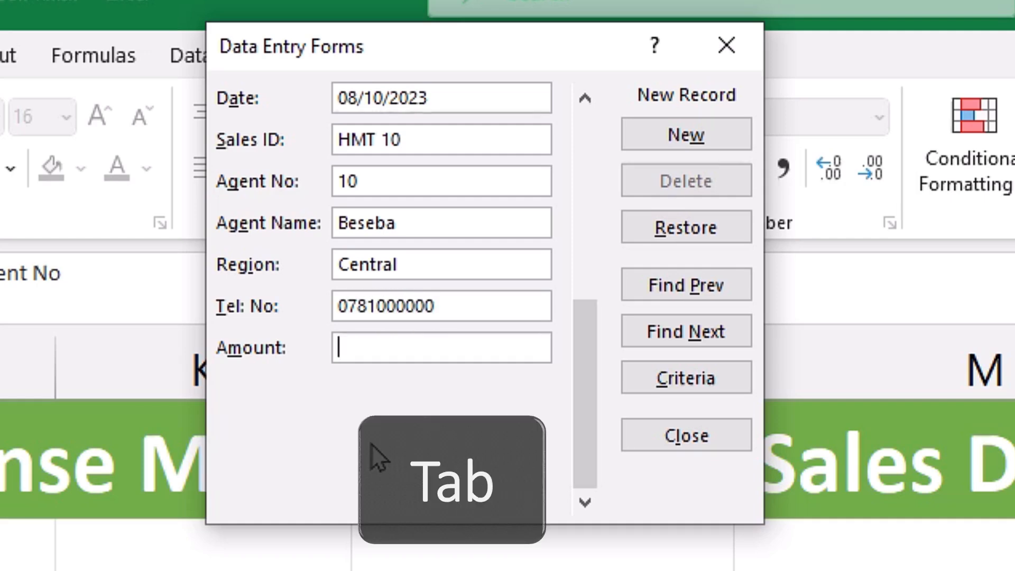
{"action": "type", "text": "288031"}
{"action": "key", "text": "Return"}
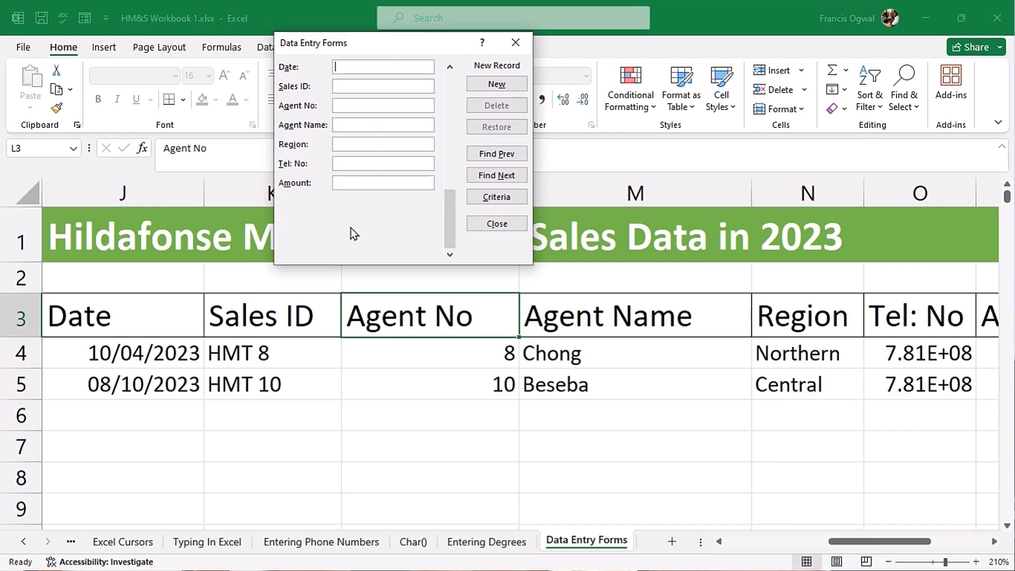
- Enter the 06/06/2023 HMT 5 record for the Western region, amount 452713, and save it with New
{"action": "type", "text": "06/06/2023"}
{"action": "key", "text": "Tab"}
{"action": "type", "text": "HMT 5"}
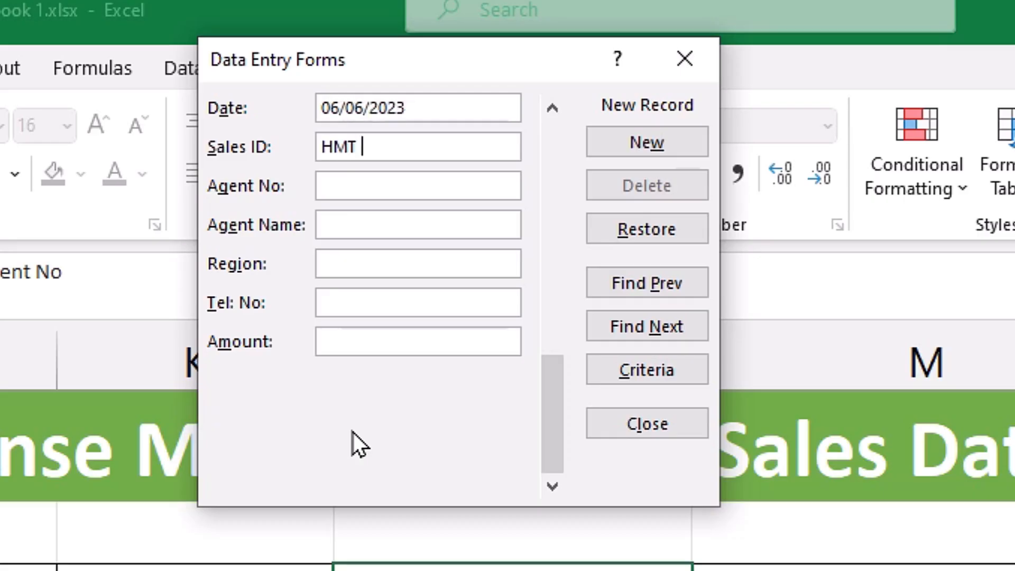
{"action": "key", "text": "Tab"}
{"action": "type", "text": "5"}
{"action": "key", "text": "Tab"}
{"action": "type", "text": "Paipa"}
{"action": "key", "text": "Tab"}
{"action": "type", "text": "Western"}
{"action": "key", "text": "Tab"}
{"action": "type", "text": "0781000000"}
{"action": "key", "text": "Tab"}
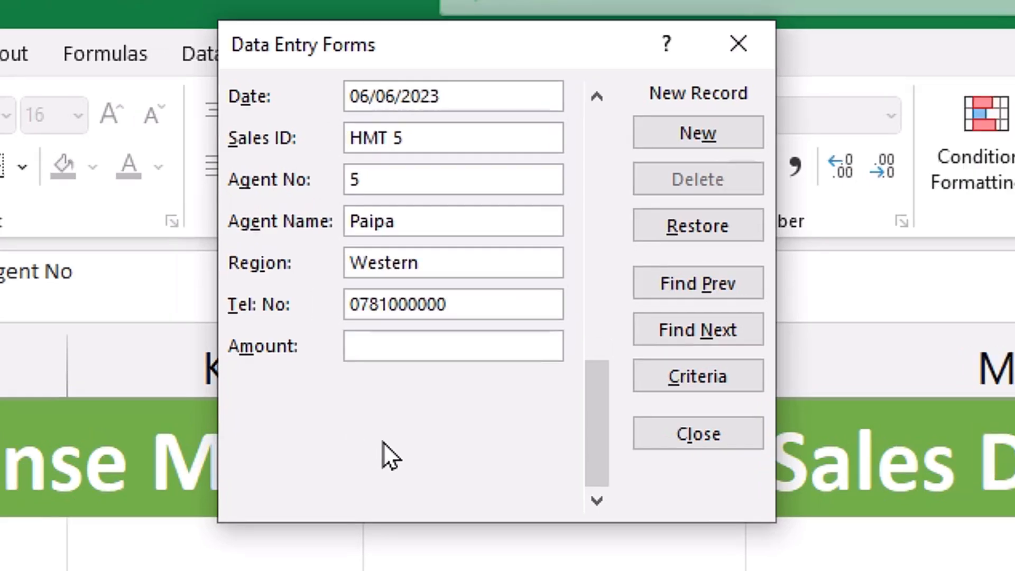
{"action": "type", "text": "452713"}
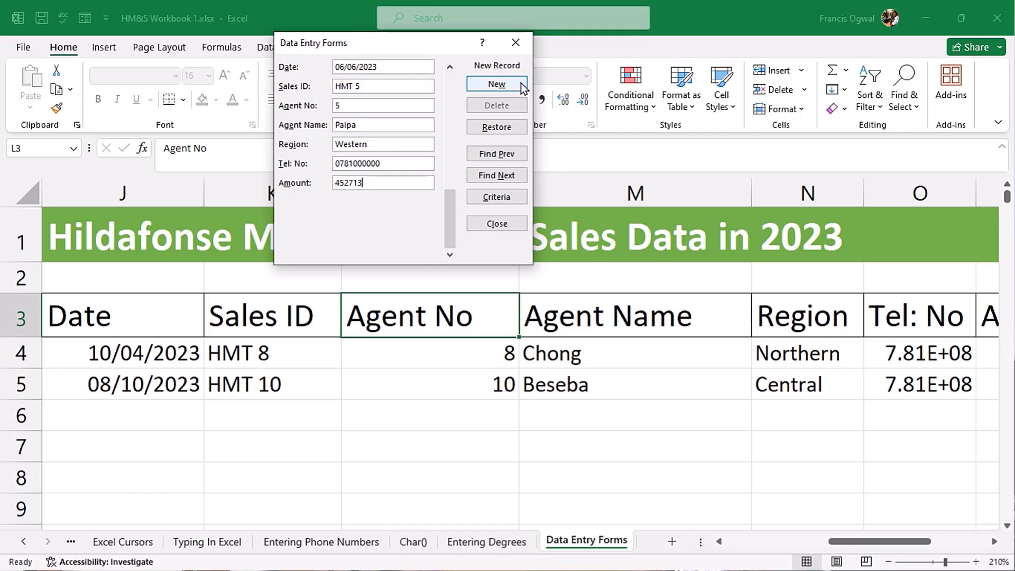
{"action": "left_click", "coordinate": [522, 84]}
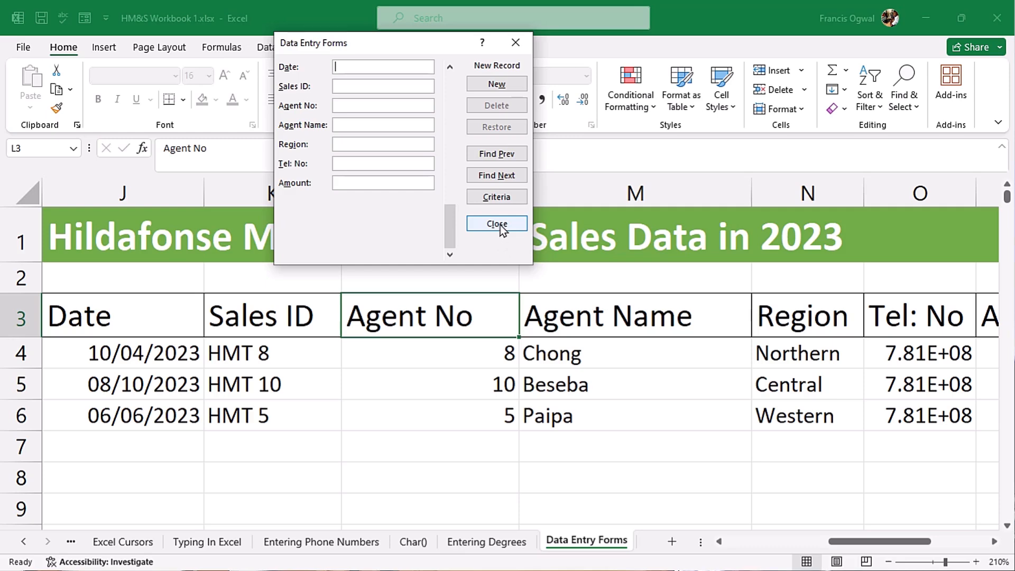
- Close the data form and widen column O so the phone numbers display in full
{"action": "left_click", "coordinate": [711, 436]}
{"action": "left_click", "coordinate": [173, 357]}
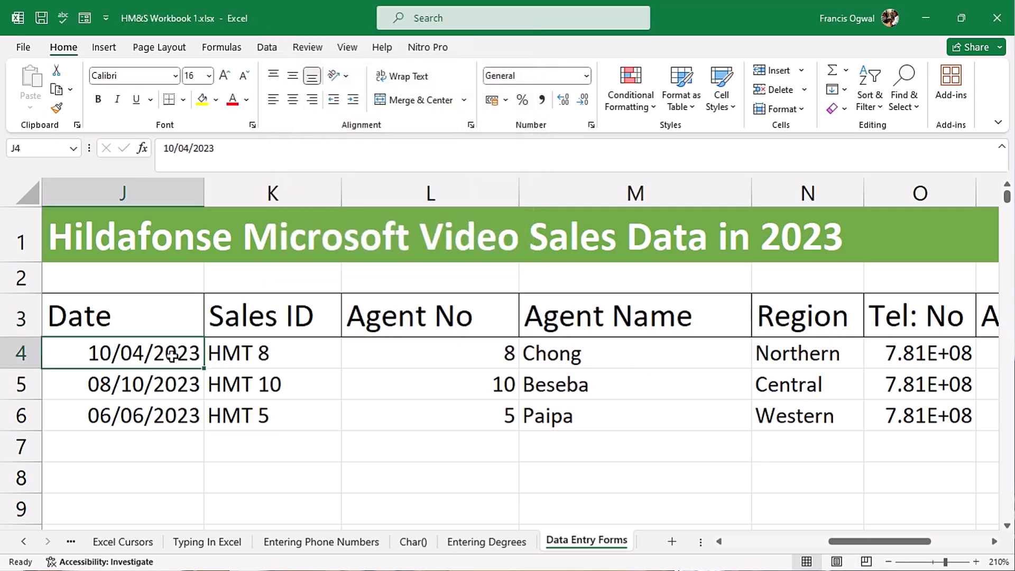
{"action": "left_click", "coordinate": [257, 355]}
{"action": "left_click", "coordinate": [550, 365]}
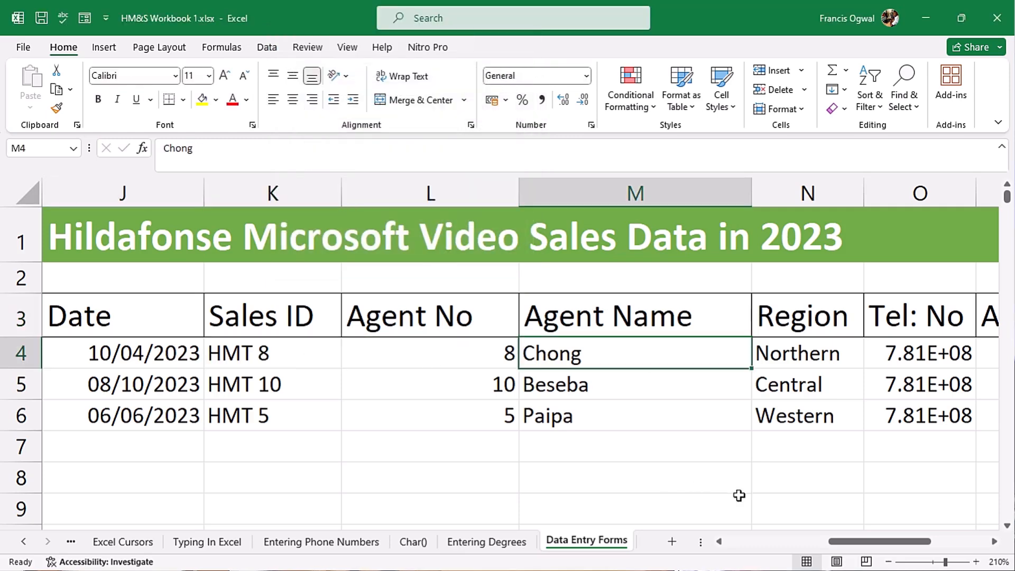
{"action": "left_click_drag", "start_coordinate": [874, 540], "coordinate": [898, 540]}
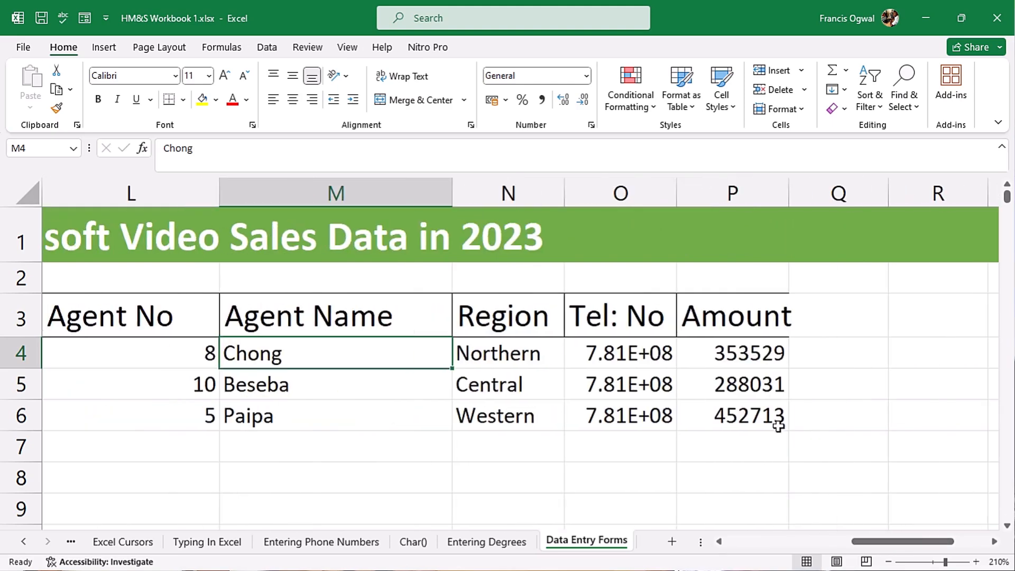
{"action": "left_click_drag", "start_coordinate": [679, 197], "coordinate": [747, 200]}
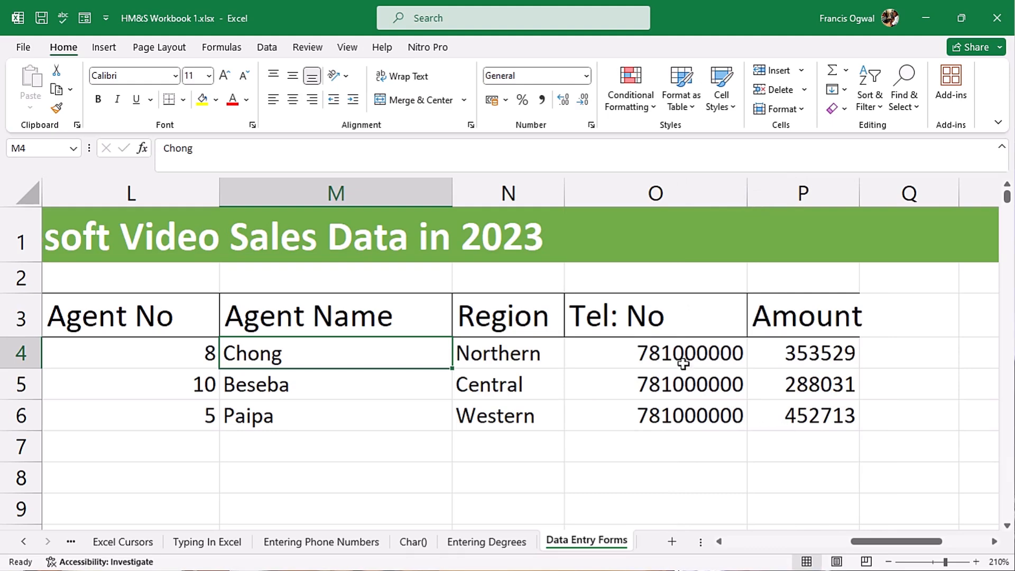
{"action": "left_click_drag", "start_coordinate": [682, 355], "coordinate": [691, 414]}
- Give the phone numbers in O4:O6 the custom number format '+256 0'
{"action": "key", "text": "ctrl+1"}
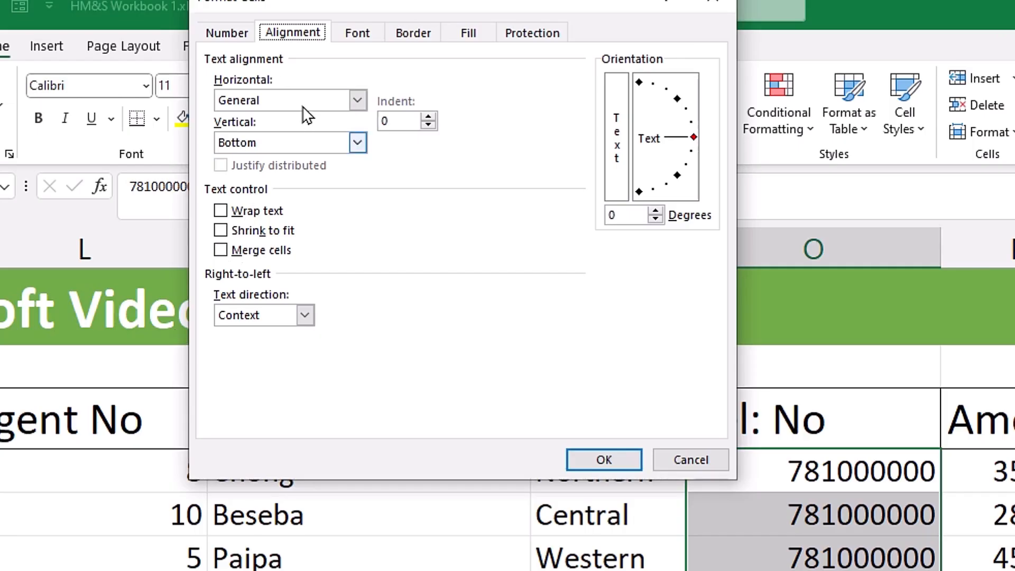
{"action": "left_click", "coordinate": [233, 38]}
{"action": "left_click", "coordinate": [228, 226]}
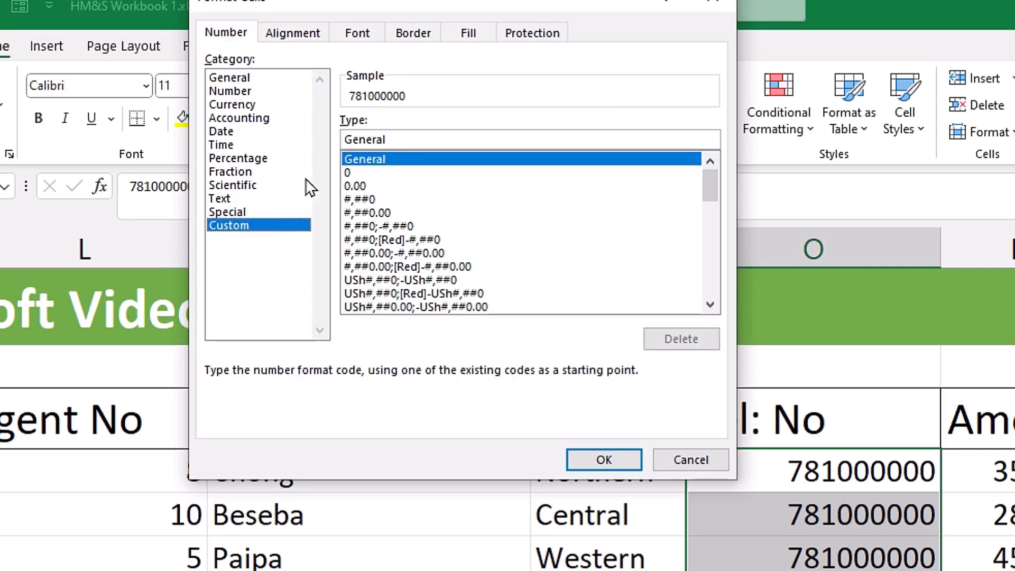
{"action": "left_click", "coordinate": [420, 138]}
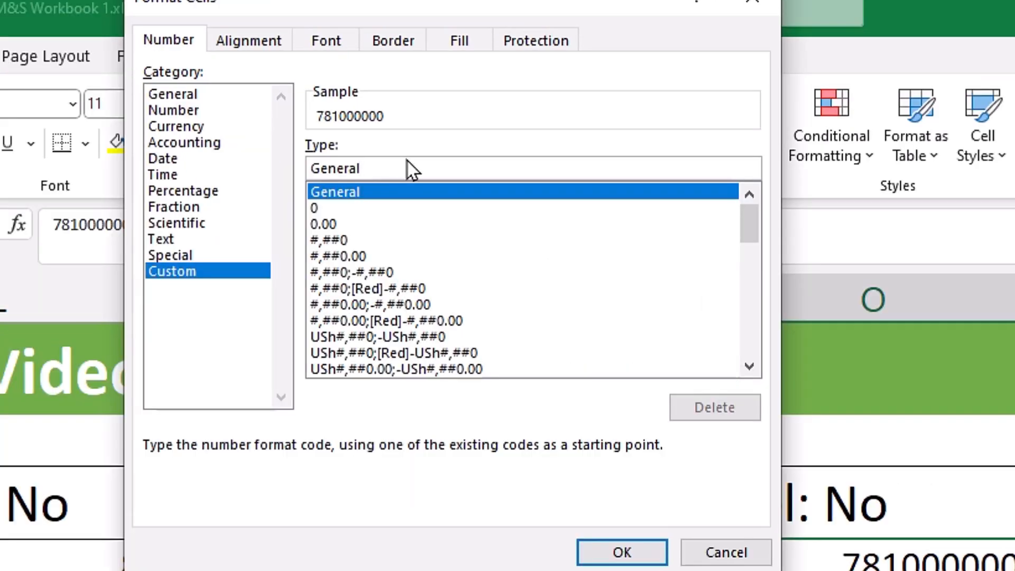
{"action": "left_click_drag", "start_coordinate": [427, 139], "coordinate": [167, 144]}
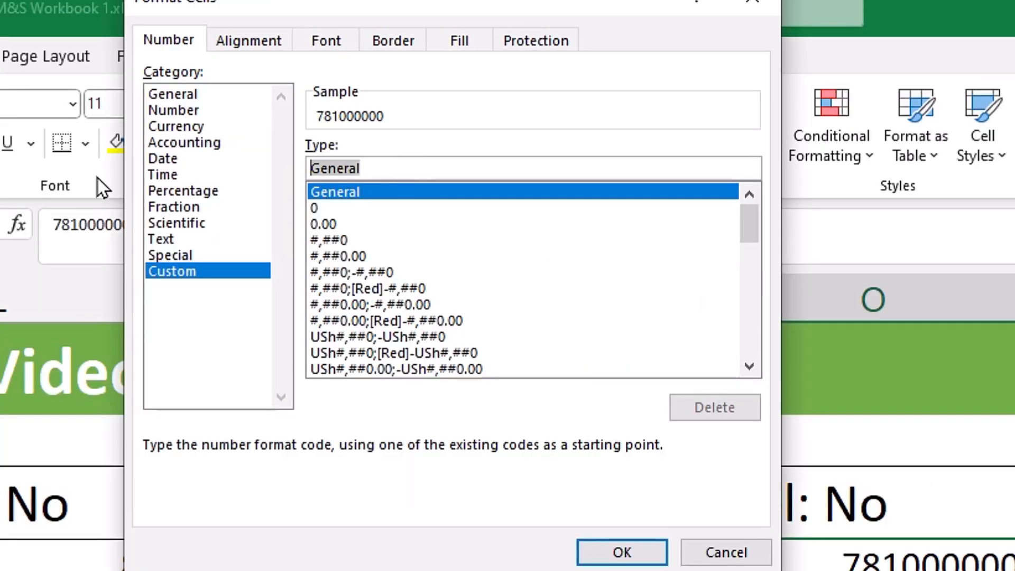
{"action": "type", "text": "+256"}
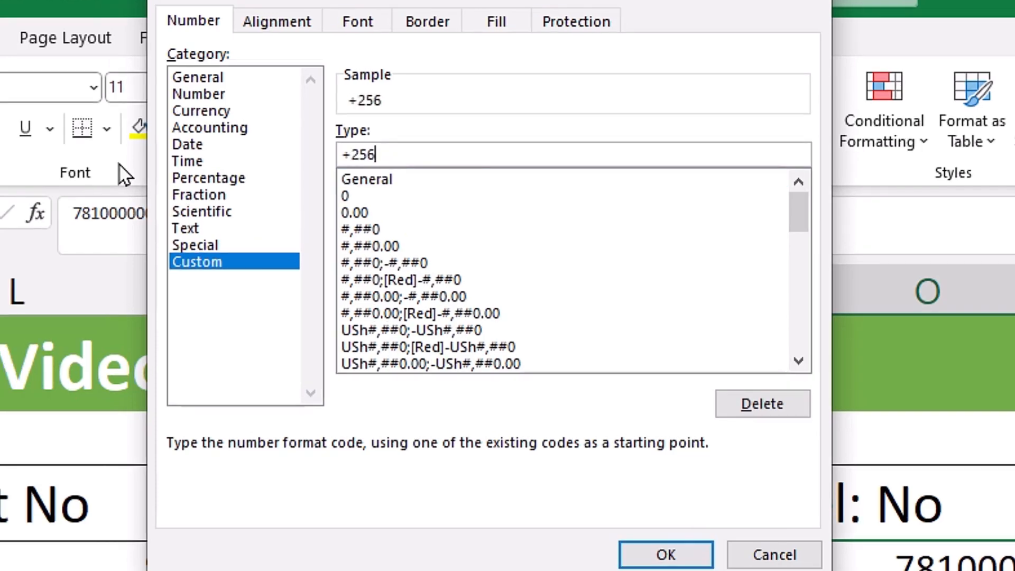
{"action": "type", "text": " 0"}
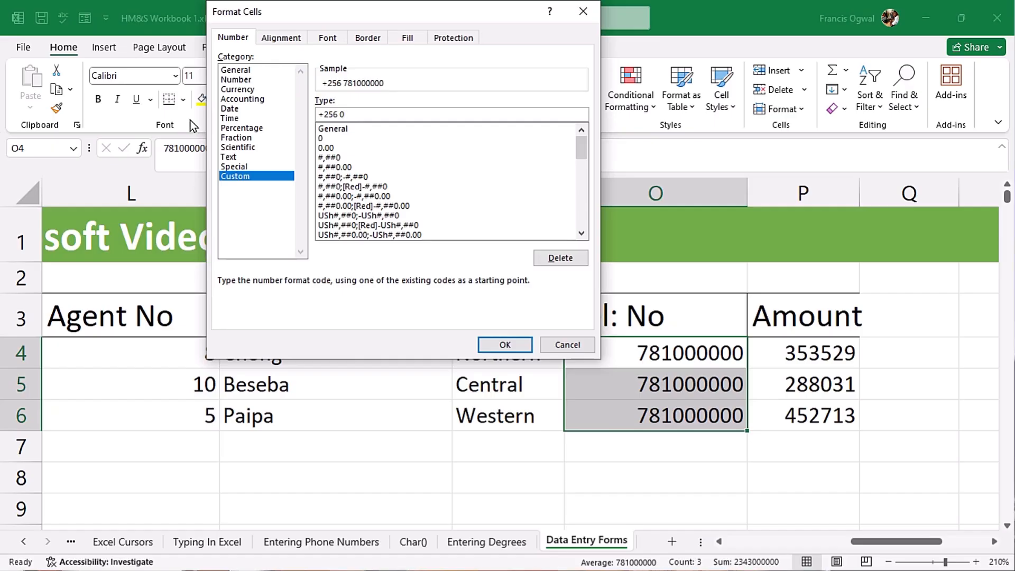
{"action": "key", "text": "Return"}
- Format the amounts P4:P6 as USh currency and widen column P to fit them
{"action": "left_click_drag", "start_coordinate": [782, 351], "coordinate": [791, 417]}
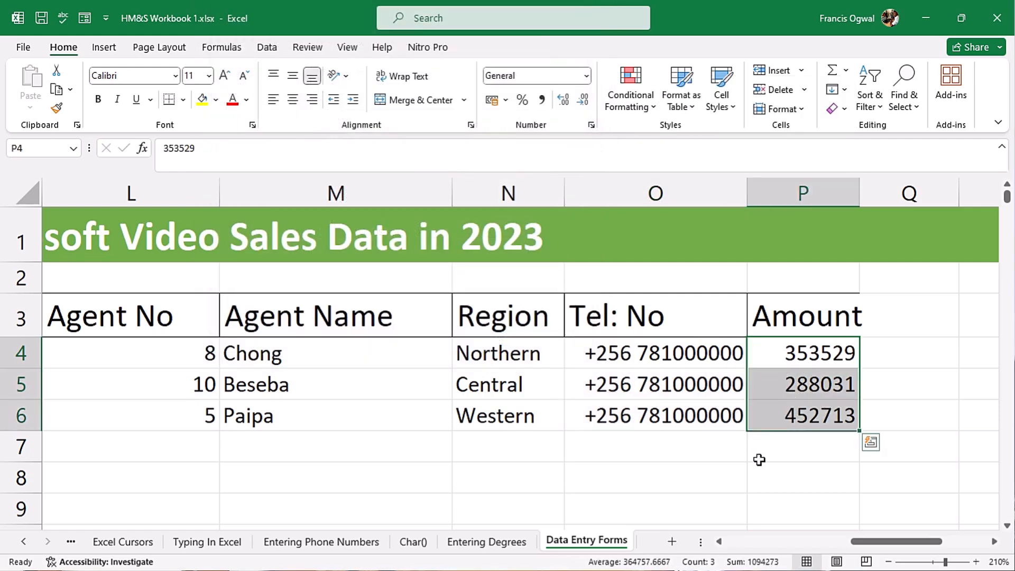
{"action": "key", "text": "ctrl+1"}
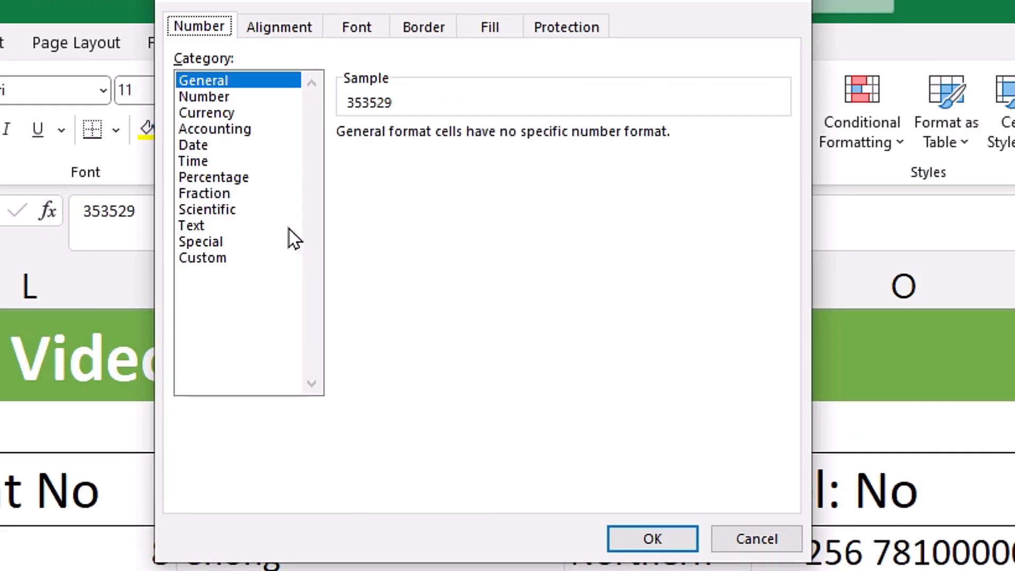
{"action": "left_click", "coordinate": [227, 114]}
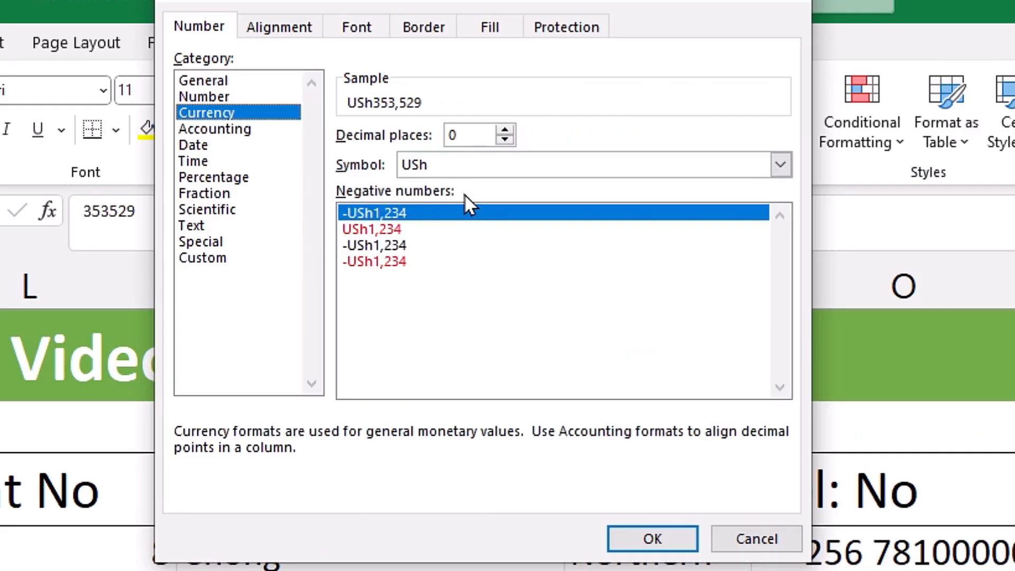
{"action": "left_click", "coordinate": [780, 164]}
{"action": "left_click", "coordinate": [423, 161]}
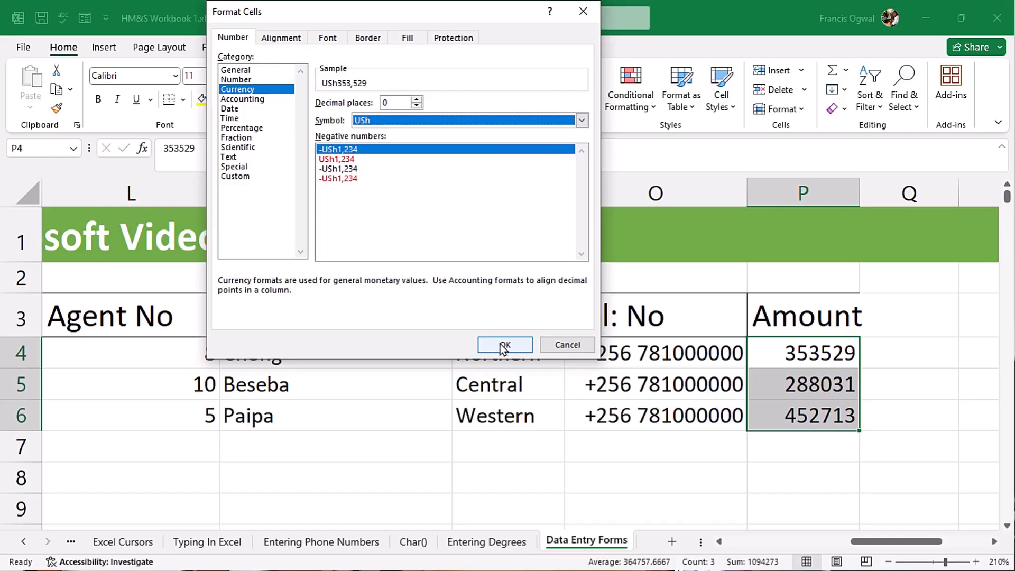
{"action": "left_click", "coordinate": [652, 539]}
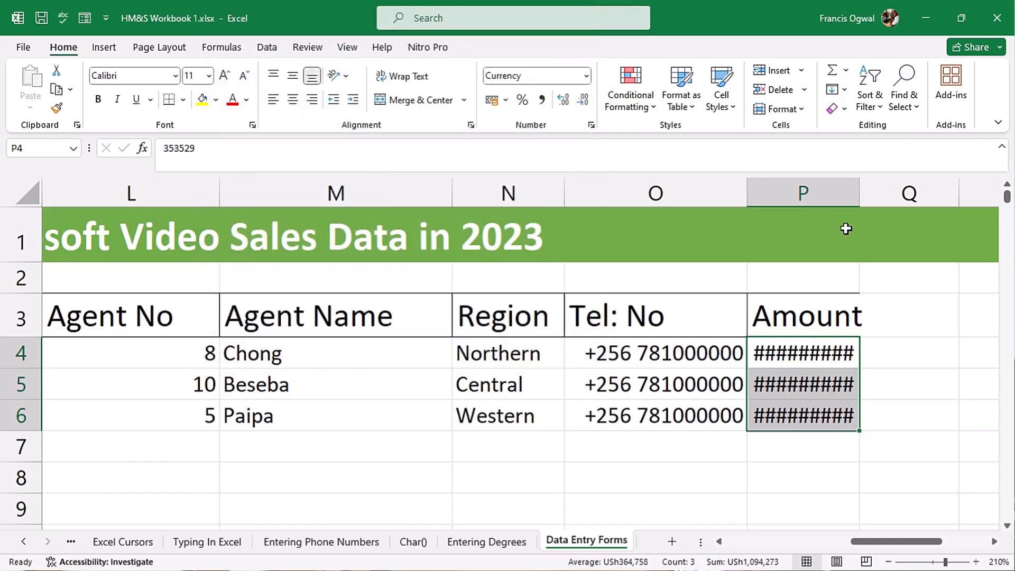
{"action": "left_click_drag", "start_coordinate": [859, 200], "coordinate": [904, 200]}
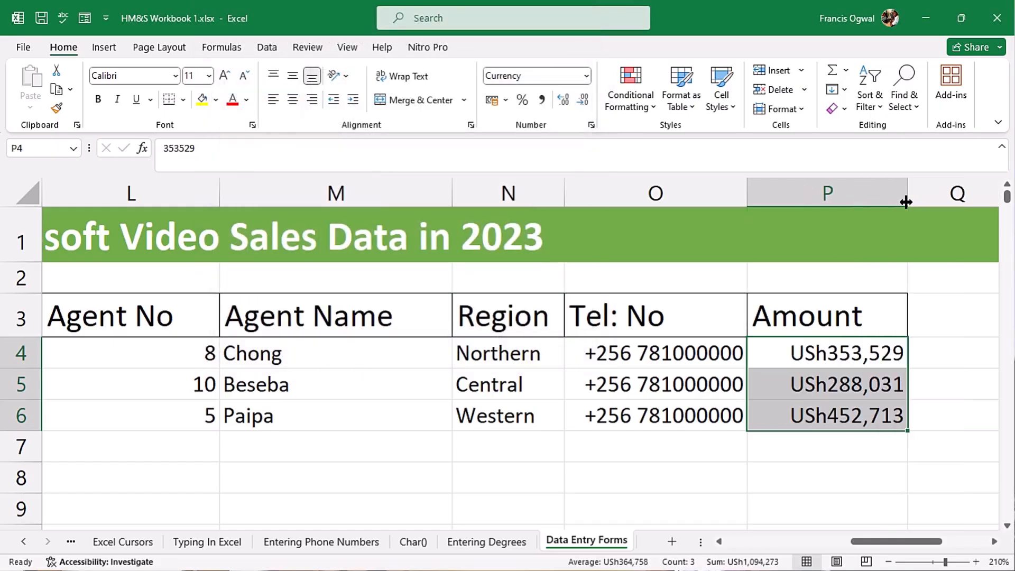
{"action": "scroll", "coordinate": [358, 392], "scroll_direction": "left", "scroll_amount": 3}
{"action": "left_click_drag", "start_coordinate": [274, 323], "coordinate": [687, 415]}
- Apply All Borders to every cell of the sales table J3:P6
{"action": "left_click", "coordinate": [183, 99]}
{"action": "left_click", "coordinate": [246, 253]}
{"action": "scroll", "coordinate": [242, 251], "scroll_direction": "left", "scroll_amount": 5}
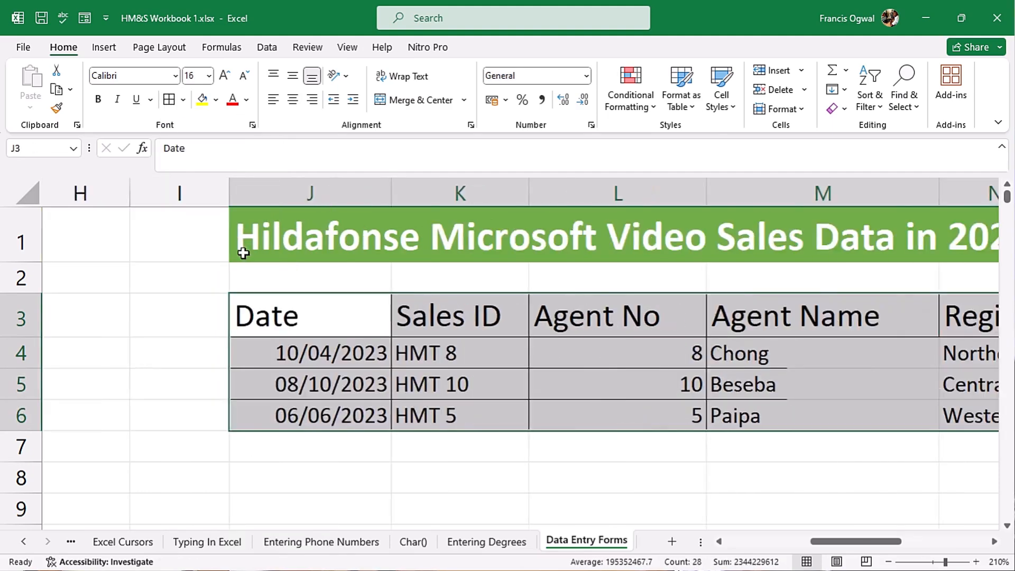
{"action": "scroll", "coordinate": [719, 449], "scroll_direction": "right", "scroll_amount": 3}
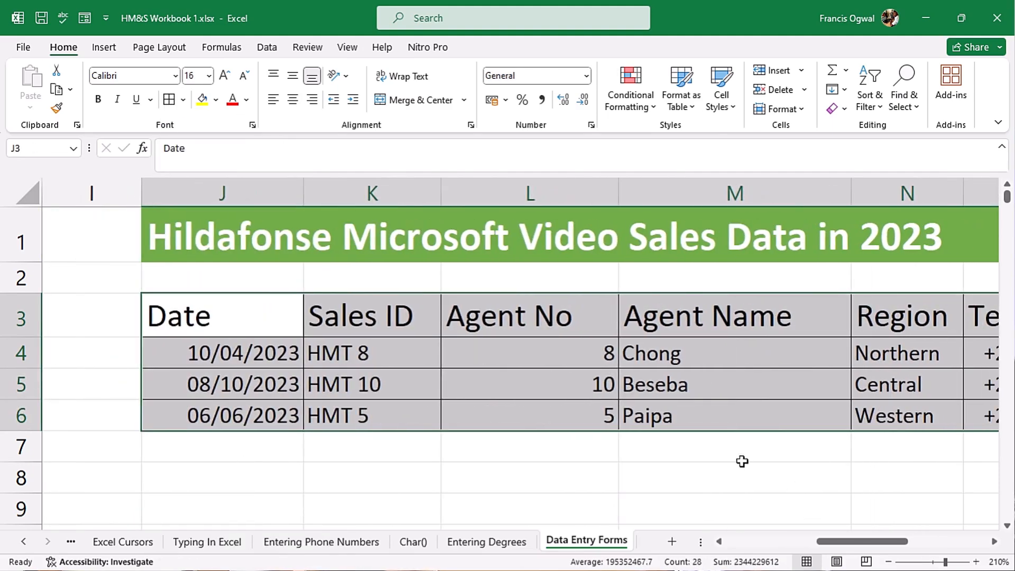
{"action": "left_click", "coordinate": [742, 417]}
{"action": "left_click", "coordinate": [1007, 525]}
{"action": "left_click", "coordinate": [1007, 526]}
{"action": "left_click", "coordinate": [1007, 526]}
{"action": "left_click", "coordinate": [1007, 526]}
{"action": "left_click", "coordinate": [1007, 526]}
{"action": "left_click", "coordinate": [1007, 526]}
- Copy the header row J3:P3 into row 9 starting at J9
{"action": "scroll", "coordinate": [581, 317], "scroll_direction": "up", "scroll_amount": 2}
{"action": "left_click_drag", "start_coordinate": [174, 262], "coordinate": [856, 259]}
{"action": "key", "text": "ctrl+c"}
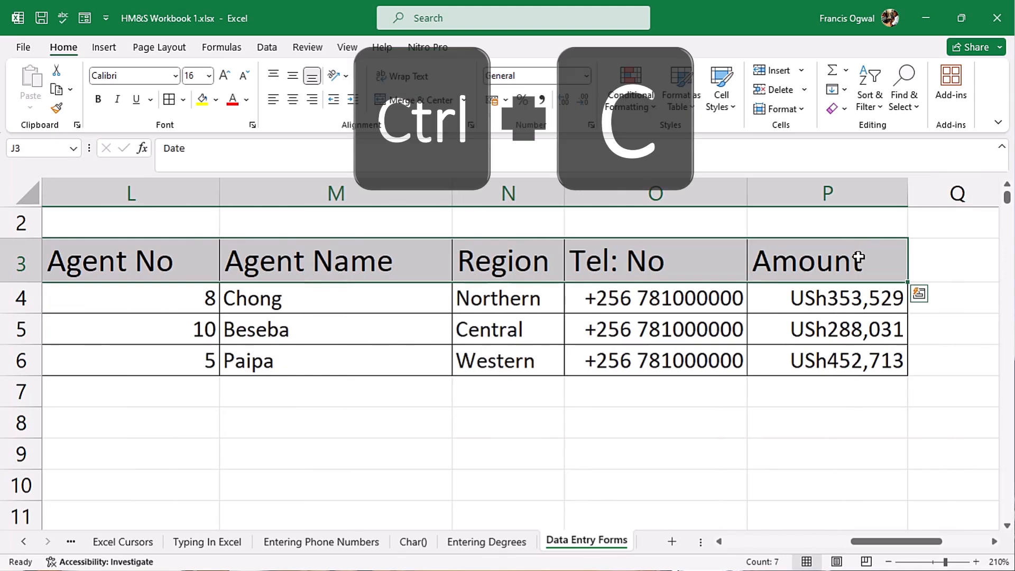
{"action": "scroll", "coordinate": [109, 288], "scroll_direction": "down", "scroll_amount": 2}
{"action": "scroll", "coordinate": [109, 288], "scroll_direction": "left", "scroll_amount": 1}
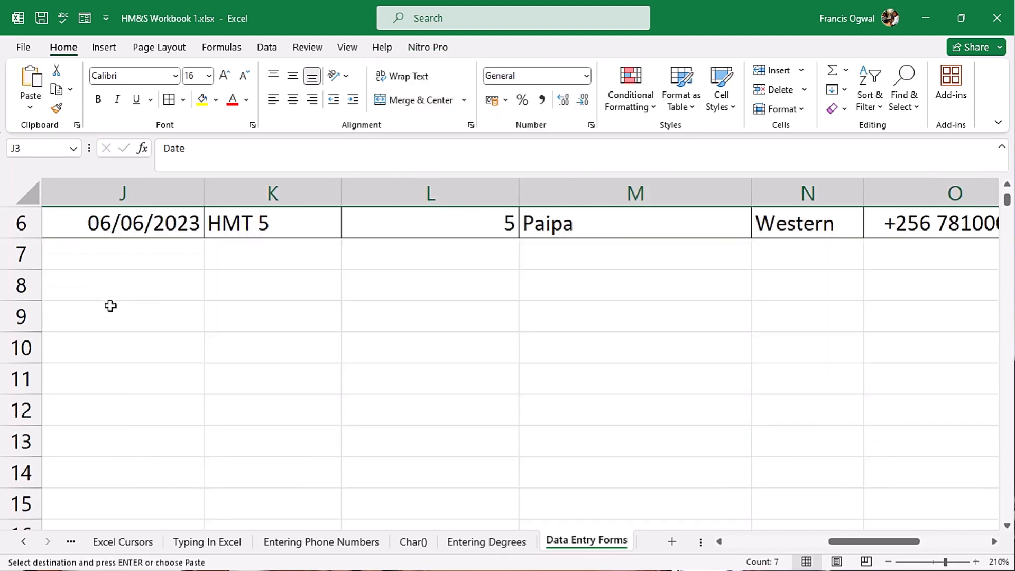
{"action": "left_click", "coordinate": [115, 316]}
{"action": "key", "text": "ctrl+v"}
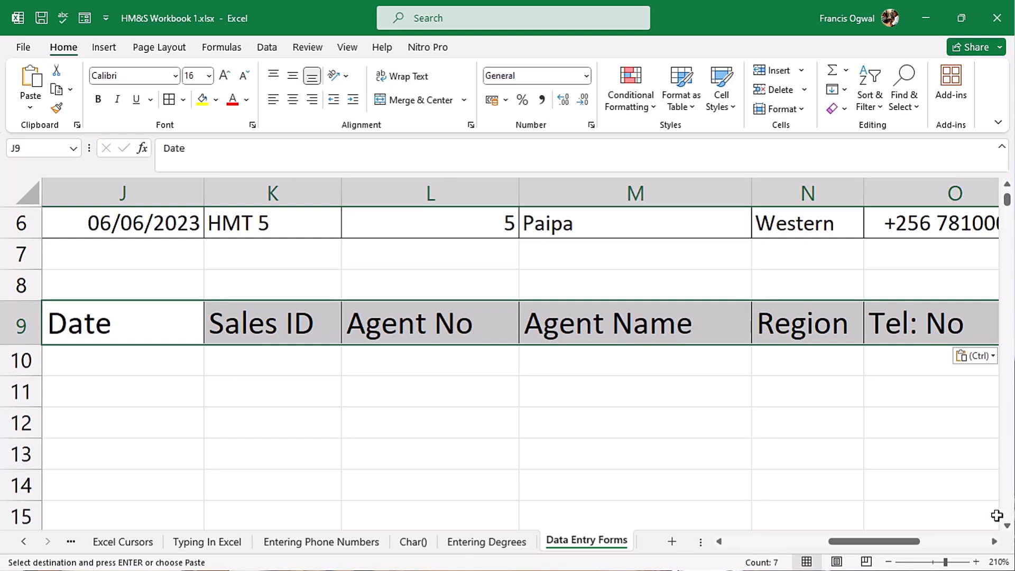
{"action": "scroll", "coordinate": [1004, 523], "scroll_direction": "down", "scroll_amount": 2}
{"action": "left_click", "coordinate": [577, 349]}
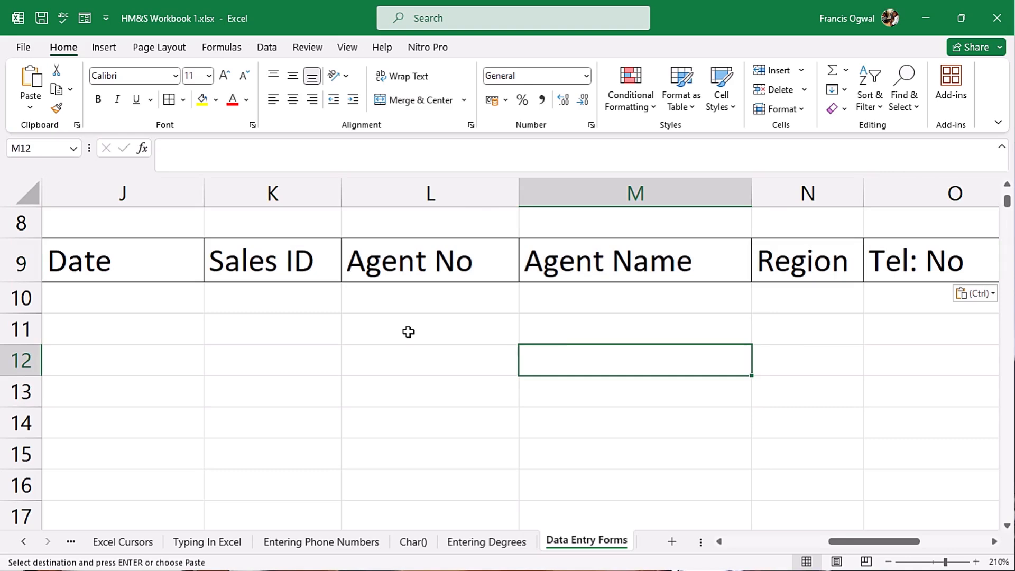
- Start row 10's record at J10 with date 10/4/2023, Sales ID HMT 8, agent 8 and the agent's name
{"action": "left_click", "coordinate": [139, 294]}
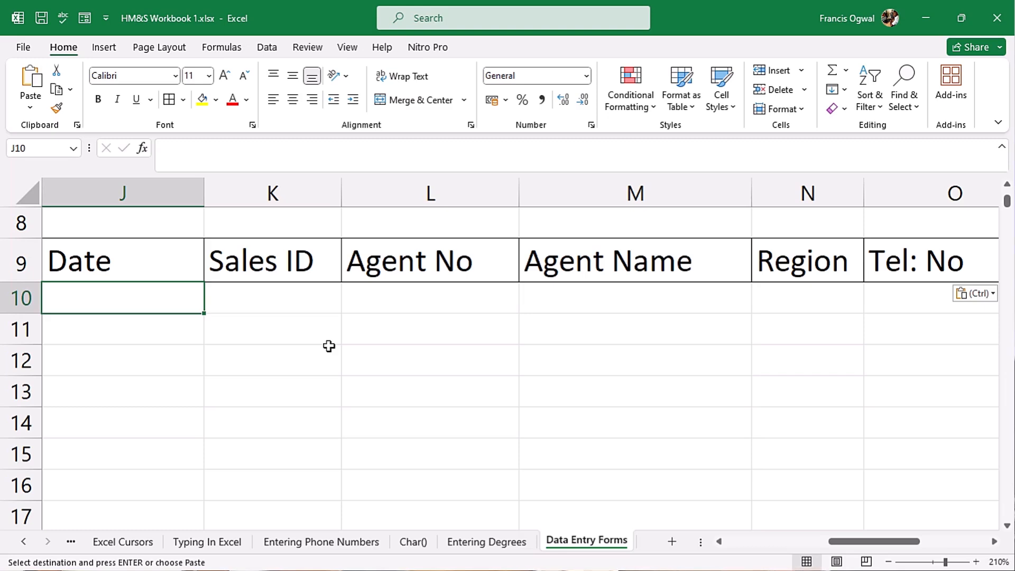
{"action": "type", "text": "10/4/2023"}
{"action": "key", "text": "Tab"}
{"action": "type", "text": "HMT 8"}
{"action": "key", "text": "Tab"}
{"action": "type", "text": "8"}
{"action": "key", "text": "Tab"}
{"action": "type", "text": "Chong"}
{"action": "key", "text": "Tab"}
- Complete row 10 with region Northern, the phone number and amount 353529, then open Format Cells on O10
{"action": "type", "text": "Northern"}
{"action": "key", "text": "Tab"}
{"action": "type", "text": "078"}
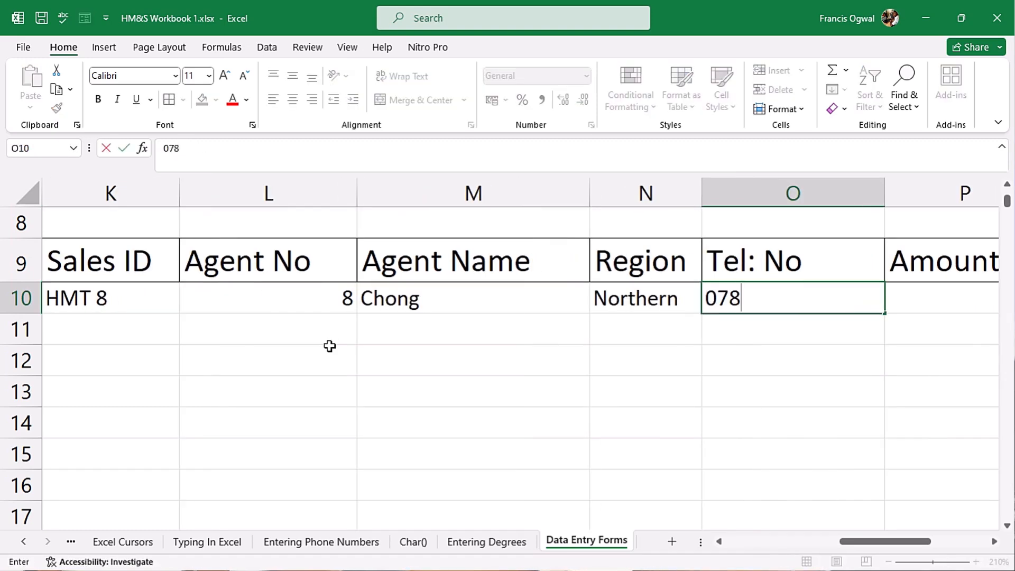
{"action": "type", "text": "1000000"}
{"action": "key", "text": "Tab"}
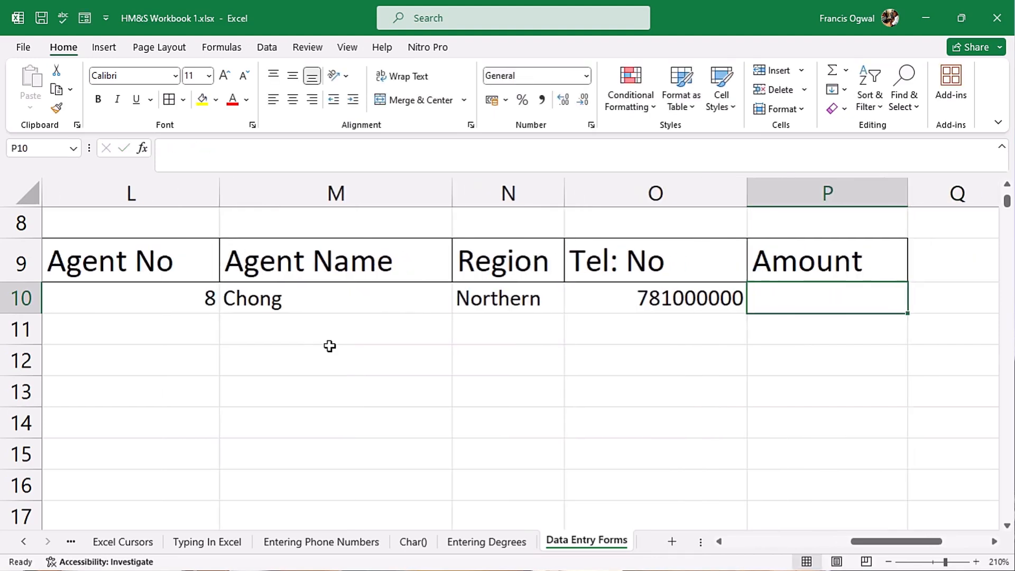
{"action": "type", "text": "35"}
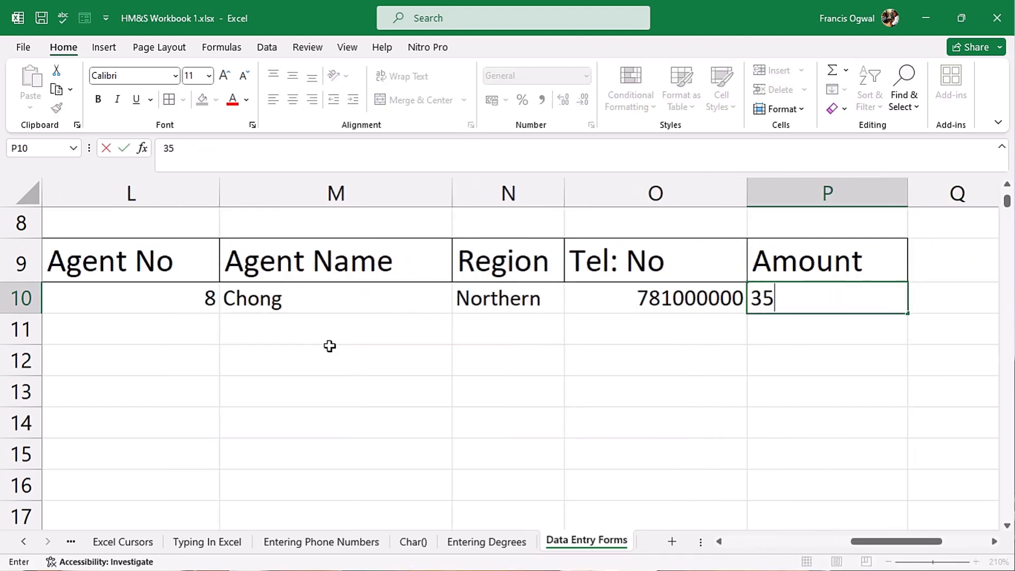
{"action": "type", "text": "3528"}
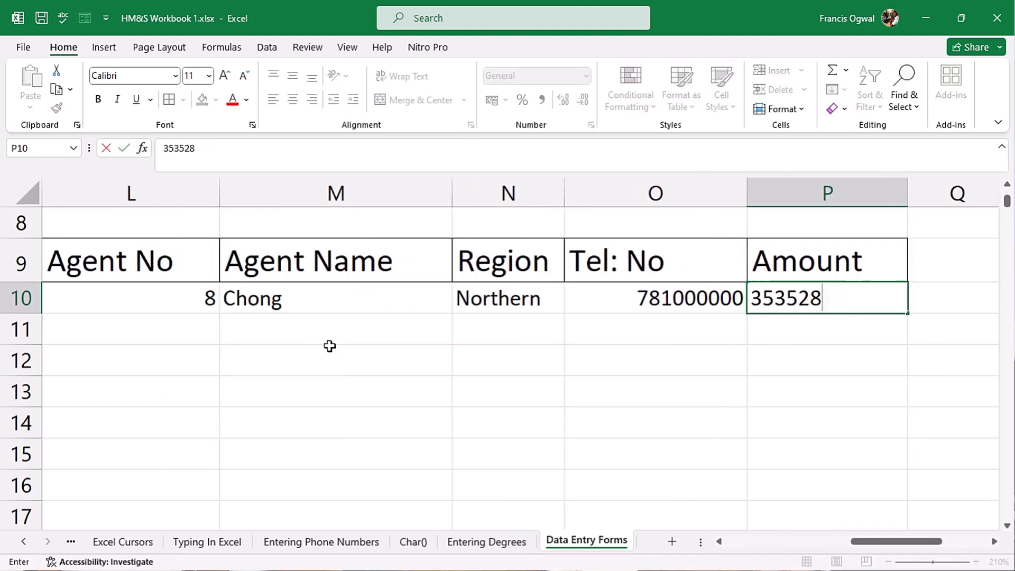
{"action": "key", "text": "BackSpace"}
{"action": "type", "text": "9"}
{"action": "key", "text": "ctrl+Return"}
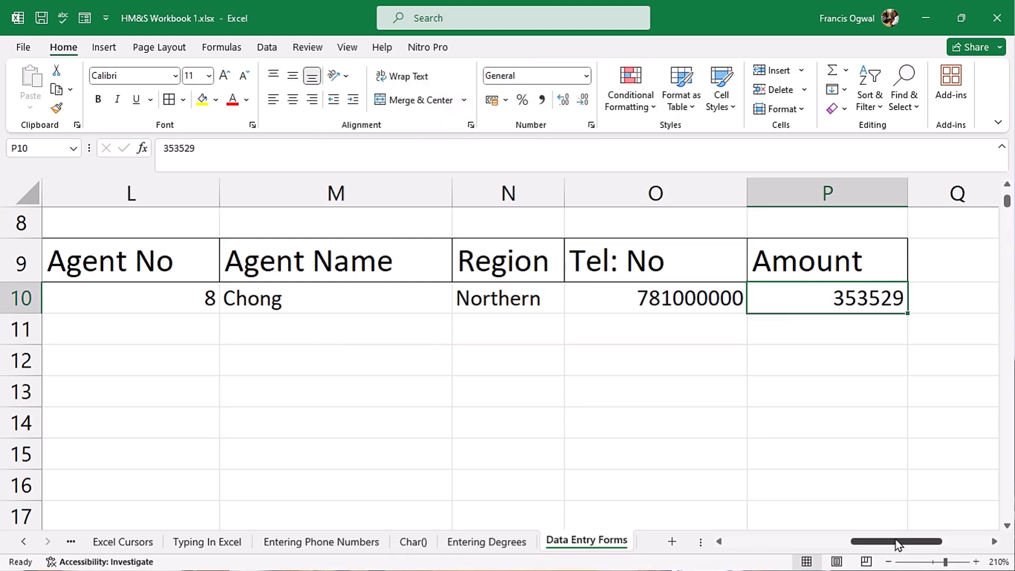
{"action": "left_click", "coordinate": [639, 297]}
{"action": "key", "text": "ctrl+1"}
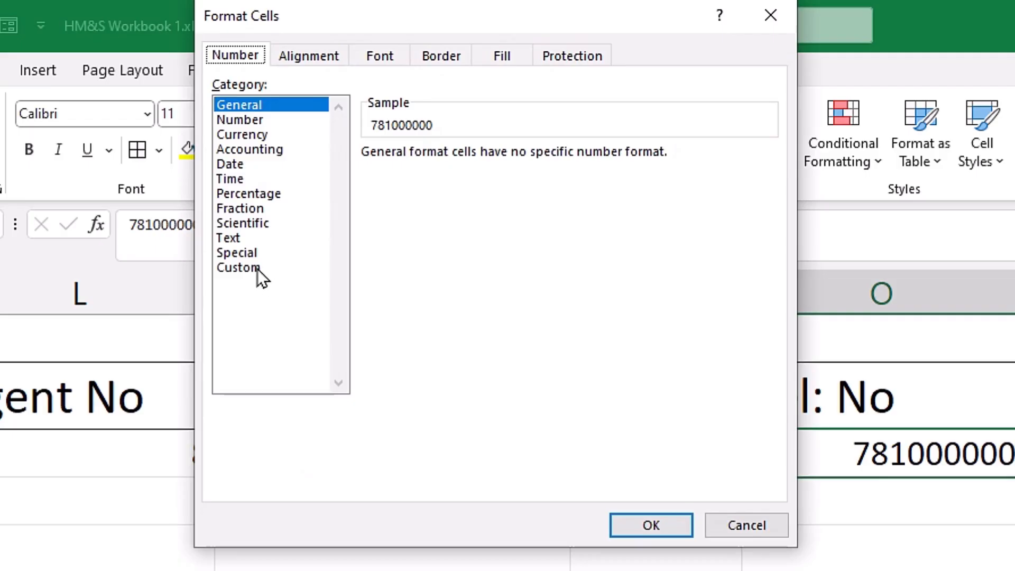
- Give the phone number in O10 the custom number format '+256 0'
{"action": "left_click", "coordinate": [248, 177]}
{"action": "left_click_drag", "start_coordinate": [428, 174], "coordinate": [311, 172]}
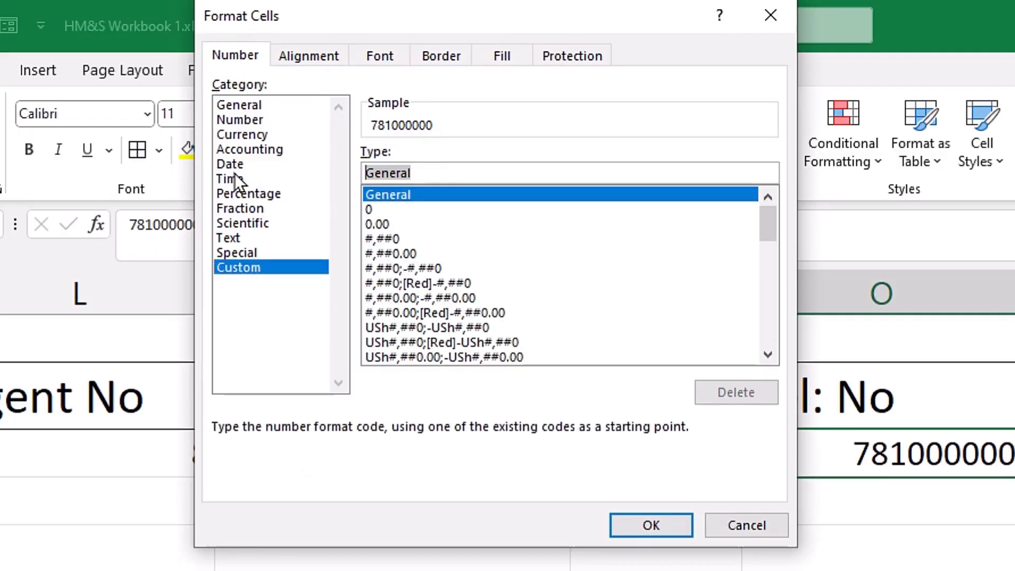
{"action": "type", "text": "+"}
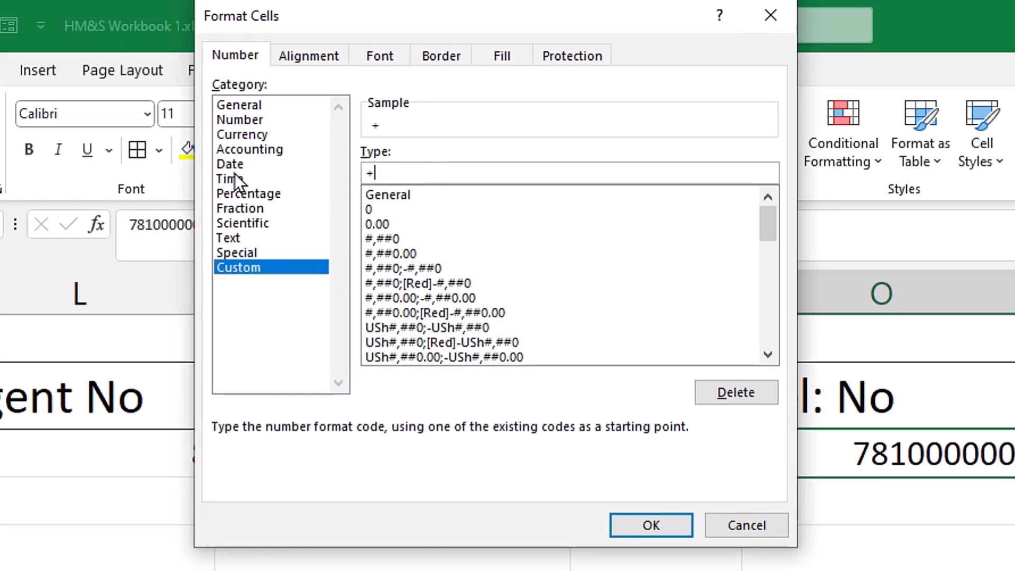
{"action": "type", "text": "256 0"}
{"action": "key", "text": "Return"}
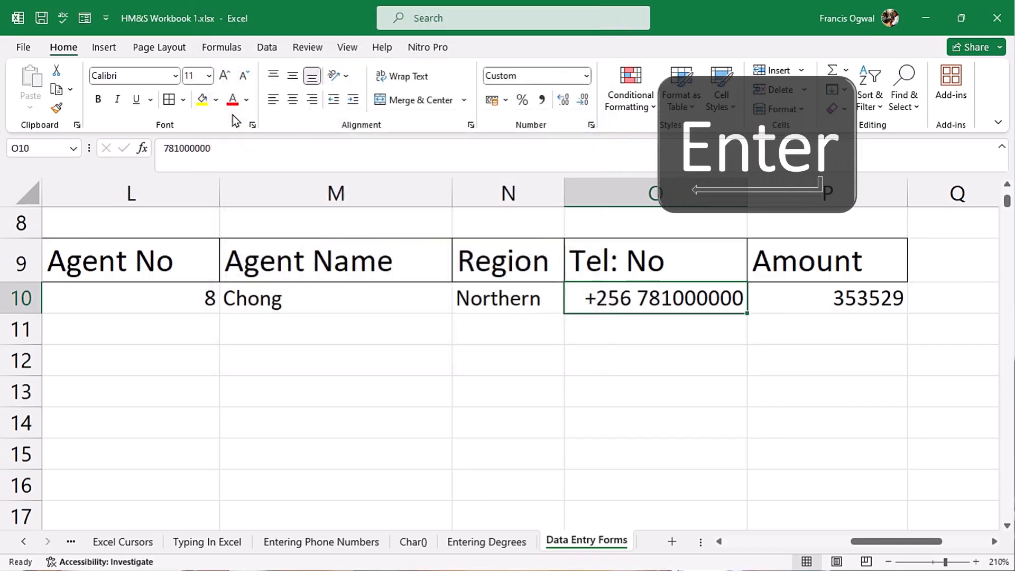
- Format the amount in P10 as USh currency with no decimals
{"action": "left_click", "coordinate": [838, 288]}
{"action": "key", "text": "ctrl+1"}
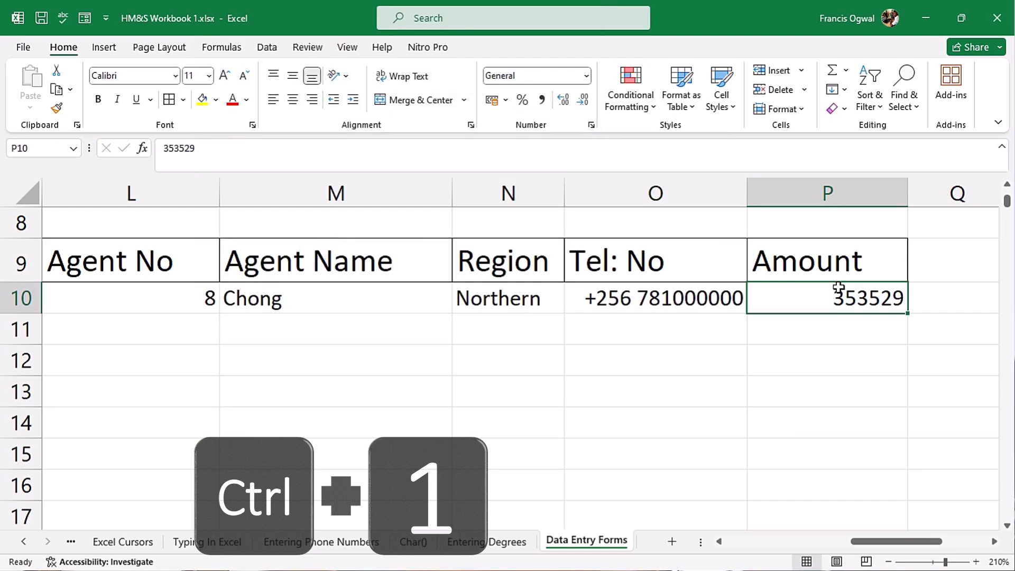
{"action": "left_click", "coordinate": [262, 90]}
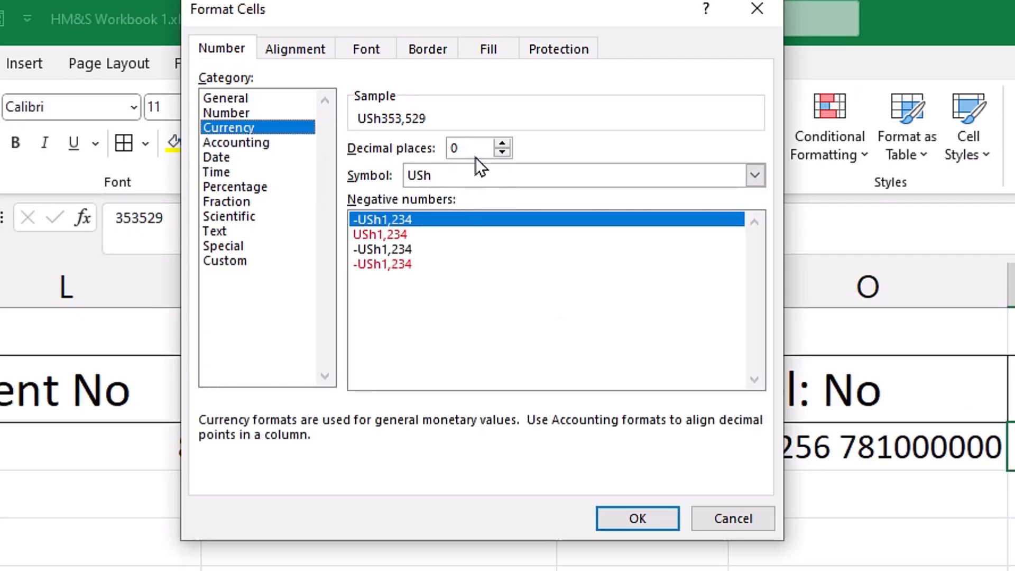
{"action": "left_click", "coordinate": [640, 513]}
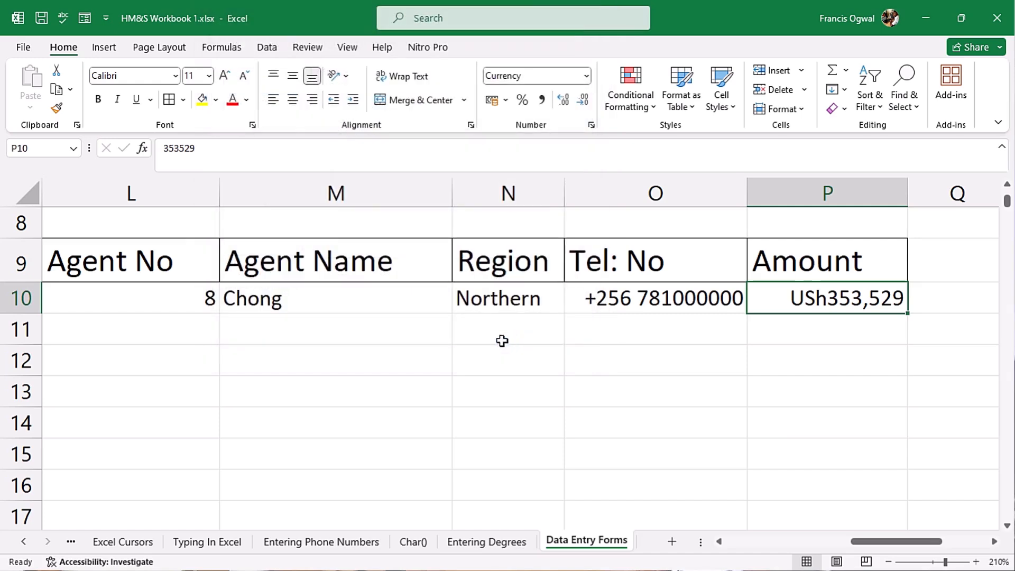
{"action": "left_click", "coordinate": [255, 297]}
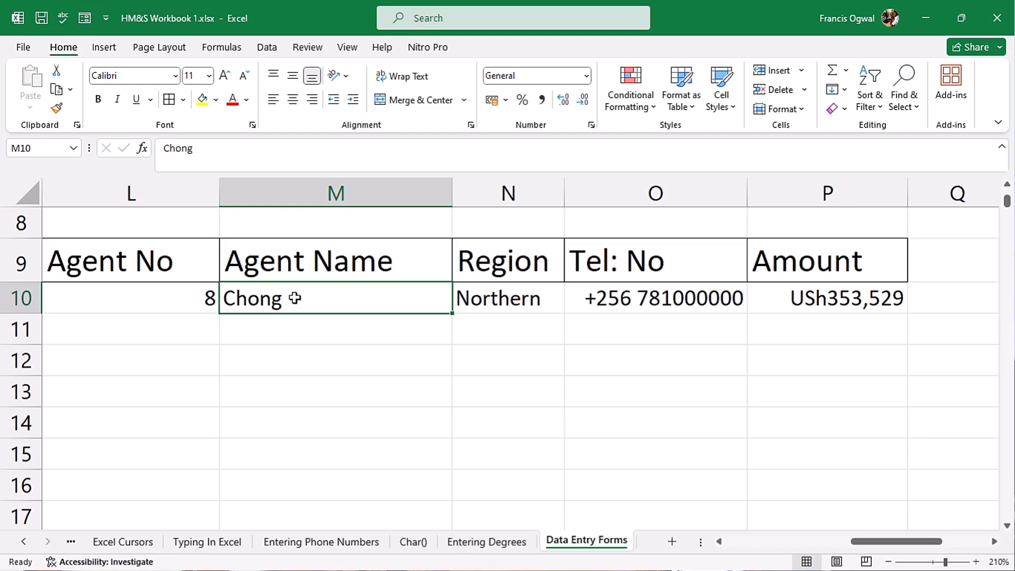
- Open the Data Form on the table, start a new record and enter date 08/10/2023
{"action": "key", "text": "alt+d"}
{"action": "key", "text": "o"}
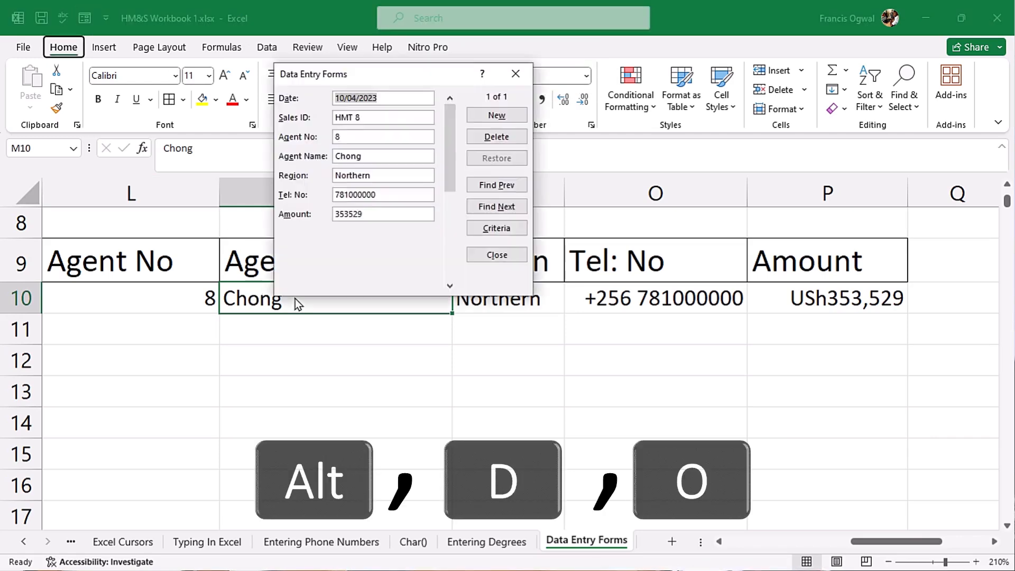
{"action": "left_click_drag", "start_coordinate": [544, 0], "coordinate": [579, 18]}
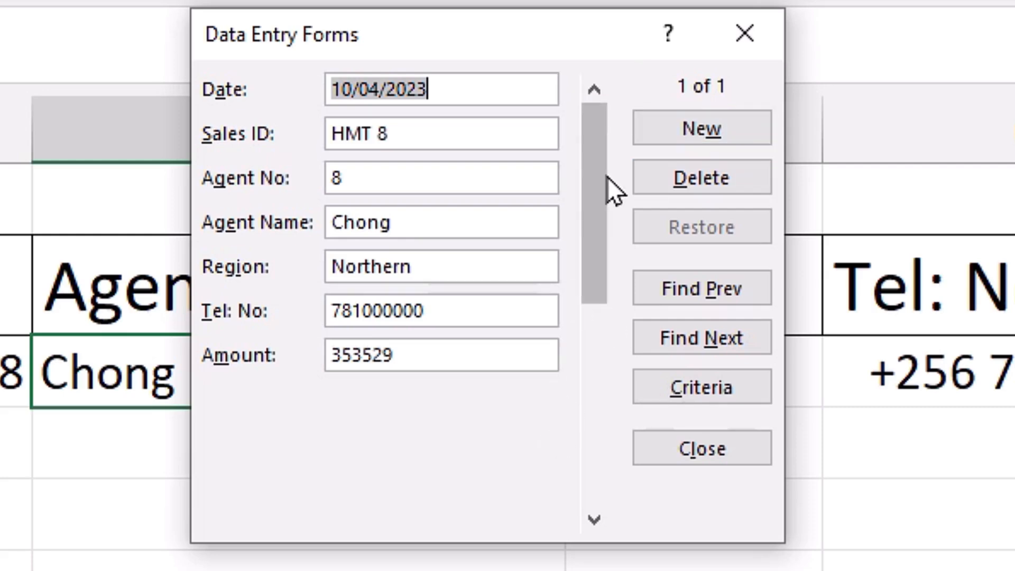
{"action": "left_click", "coordinate": [706, 129]}
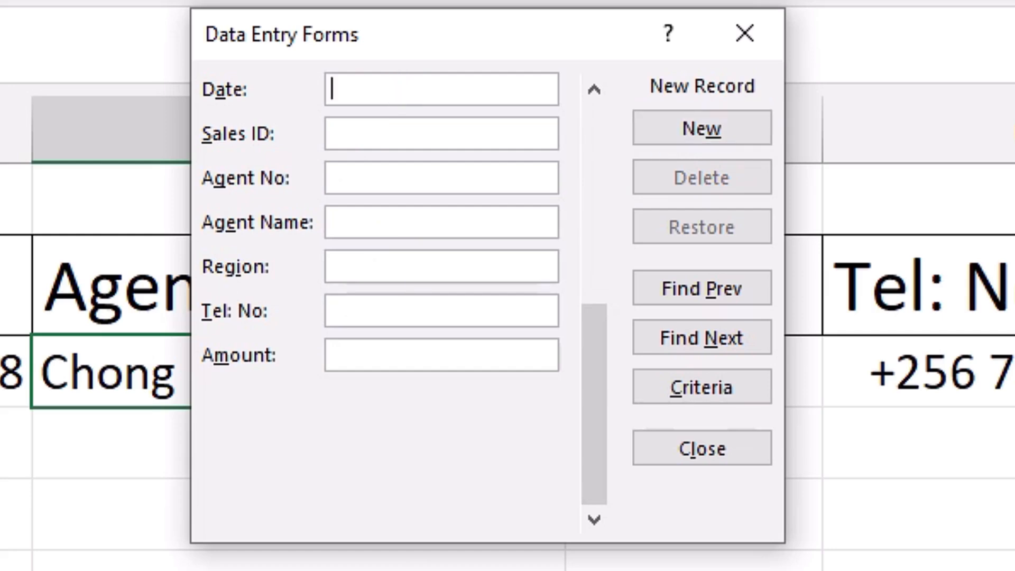
{"action": "type", "text": "98"}
{"action": "key", "text": "BackSpace"}
{"action": "key", "text": "BackSpace"}
{"action": "type", "text": "08/10/2023"}
{"action": "key", "text": "Tab"}
- Fill in HMT 10, agent 10, the agent's name, Central, the phone number and 288031, and add the record
{"action": "type", "text": "HMT 10"}
{"action": "key", "text": "Tab"}
{"action": "type", "text": "10"}
{"action": "key", "text": "Tab"}
{"action": "type", "text": "Beseba"}
{"action": "key", "text": "Tab"}
{"action": "type", "text": "Central"}
{"action": "key", "text": "Tab"}
{"action": "type", "text": "0781000000"}
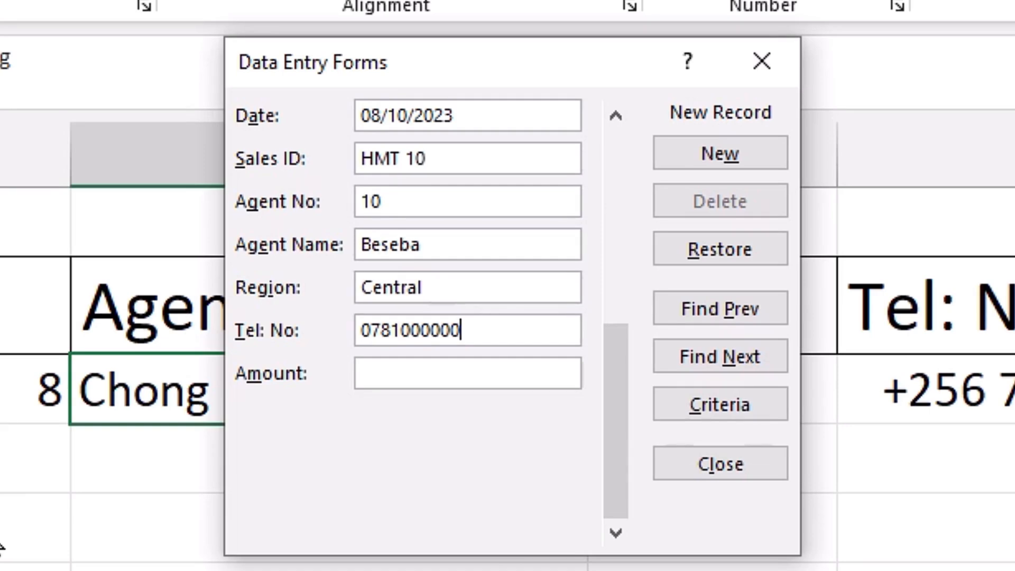
{"action": "key", "text": "Tab"}
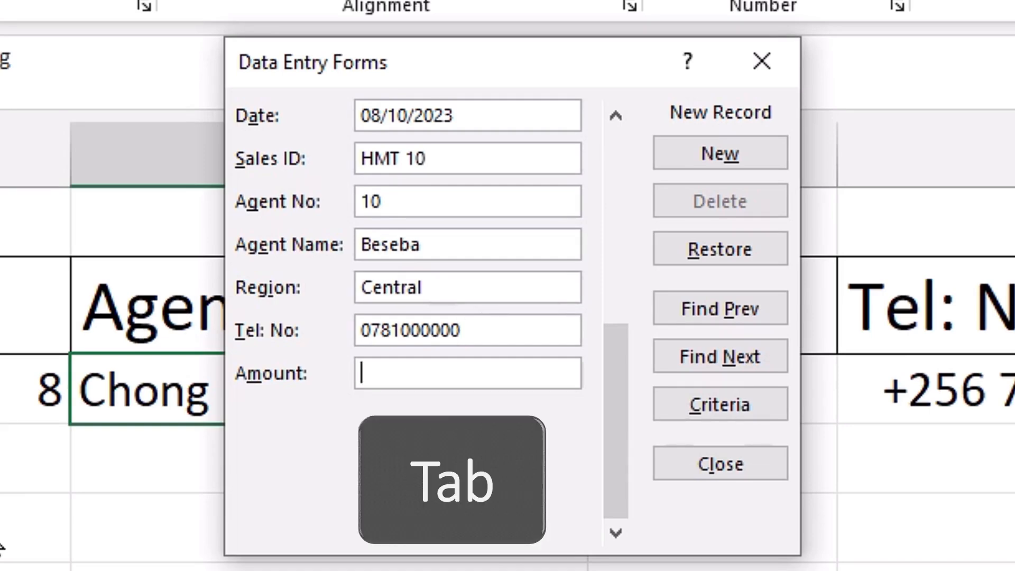
{"action": "type", "text": "288031"}
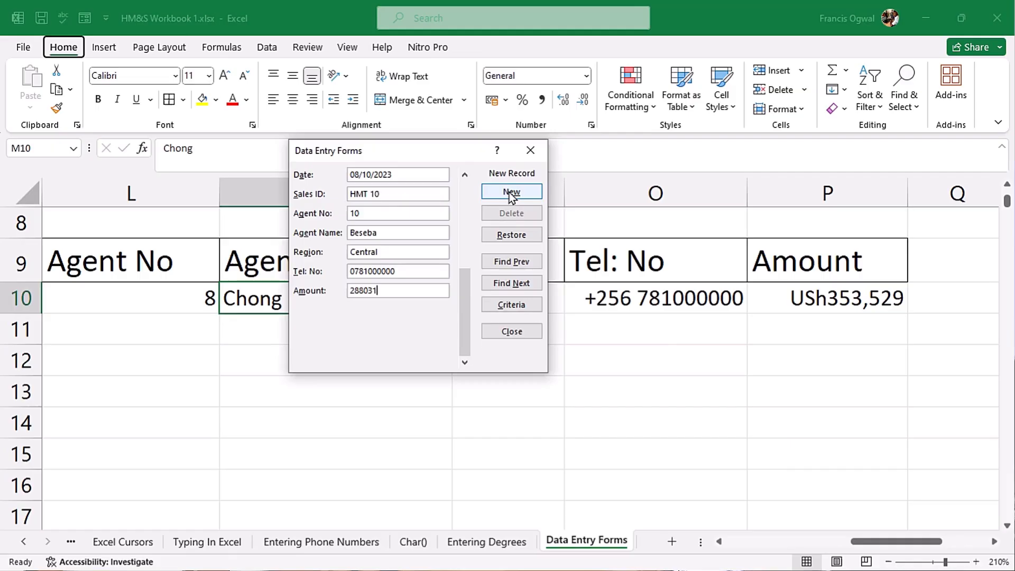
{"action": "left_click", "coordinate": [511, 193]}
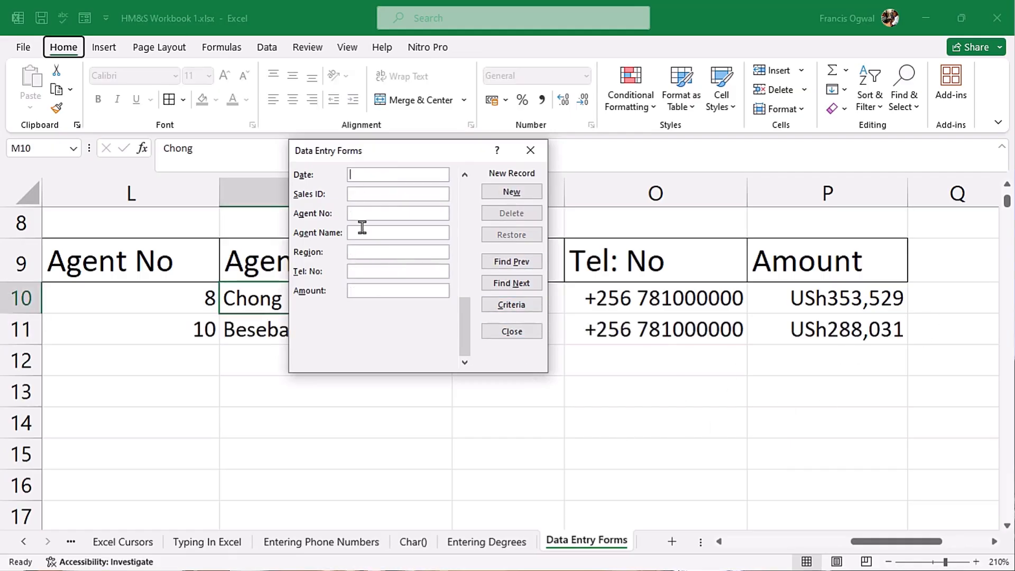
- Add the Western record: 06/06/2023, HMT 5 with the agent's name, phone number and amount 452713
{"action": "type", "text": "06/06/2023"}
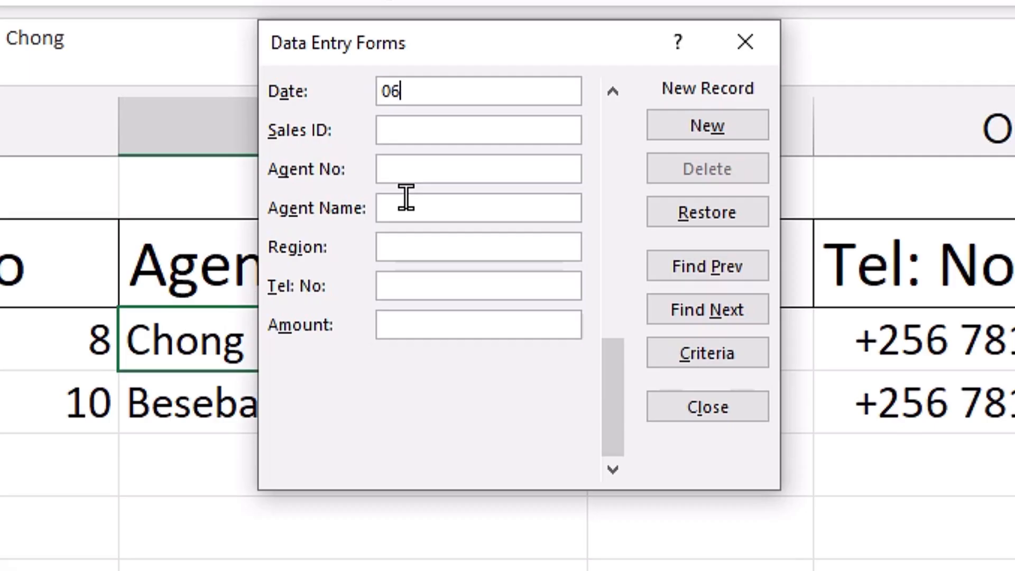
{"action": "key", "text": "Tab"}
{"action": "type", "text": "HMT 5"}
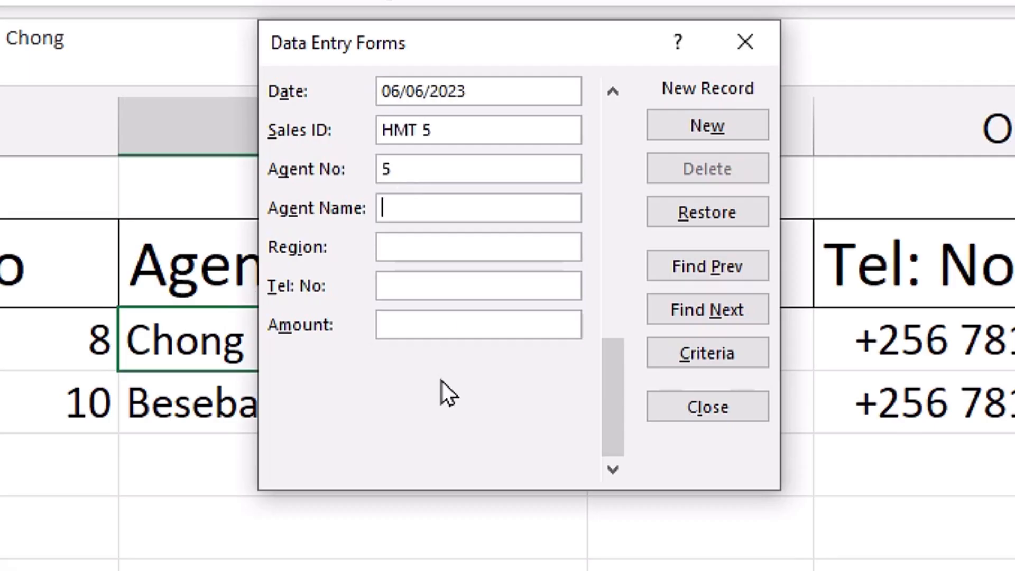
{"action": "type", "text": "Paipa"}
{"action": "key", "text": "Tab"}
{"action": "type", "text": "Western"}
{"action": "key", "text": "Tab"}
{"action": "type", "text": "0781000000"}
{"action": "key", "text": "Tab"}
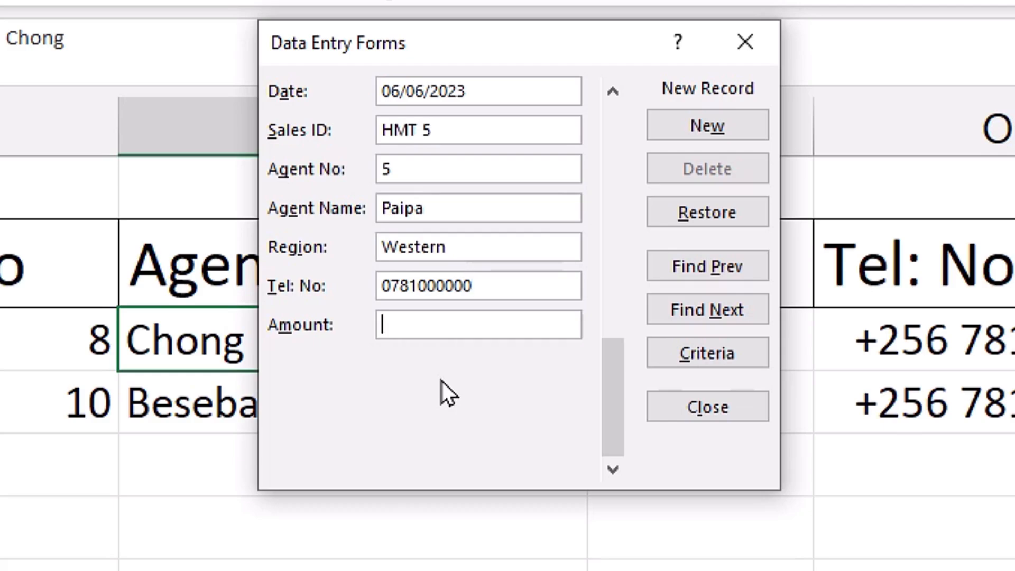
{"action": "type", "text": "452713"}
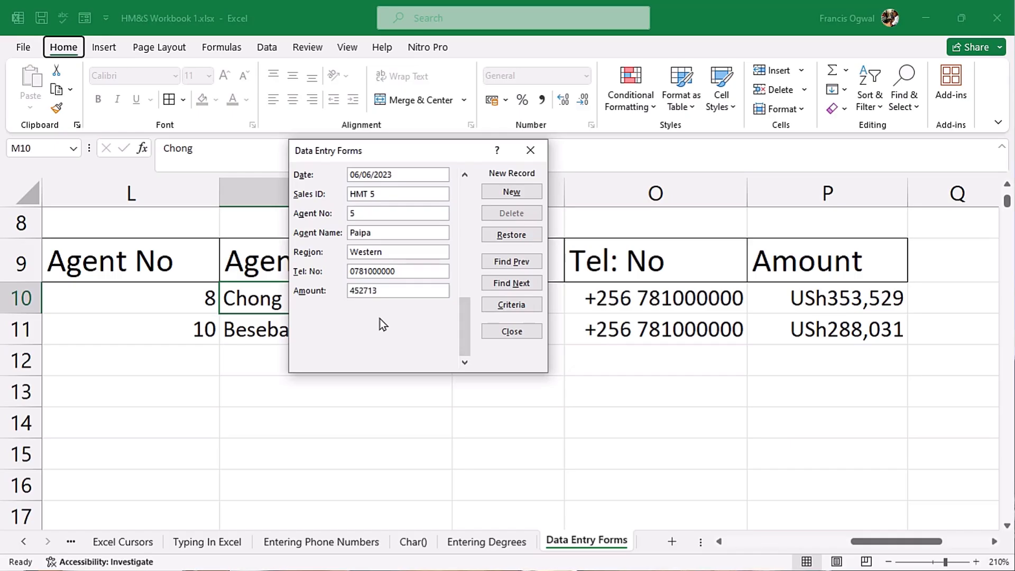
{"action": "key", "text": "Return"}
{"action": "key", "text": "Escape"}
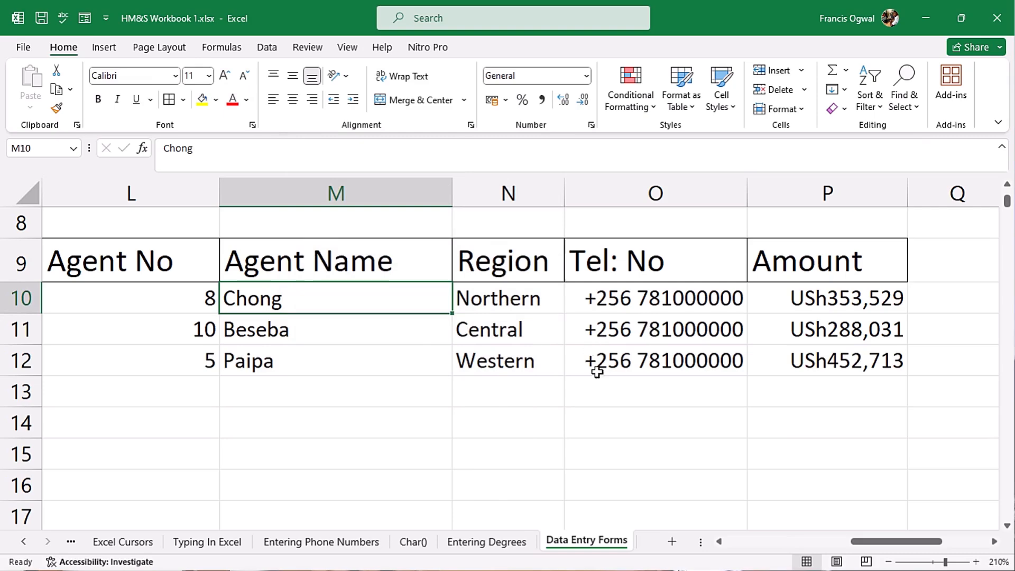
- Apply All Borders to every cell of the sales table J9:P12
{"action": "left_click_drag", "start_coordinate": [893, 542], "coordinate": [860, 539]}
{"action": "left_click_drag", "start_coordinate": [435, 277], "coordinate": [898, 364]}
{"action": "left_click", "coordinate": [172, 106]}
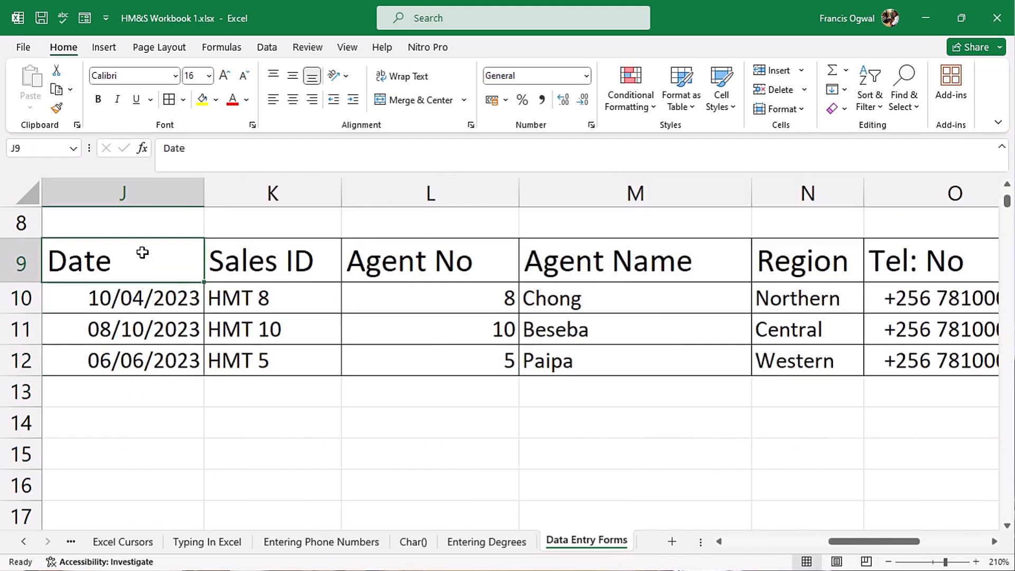
- Copy the header row and first record (J9:P10) and paste them at J15
{"action": "left_click_drag", "start_coordinate": [142, 253], "coordinate": [878, 304]}
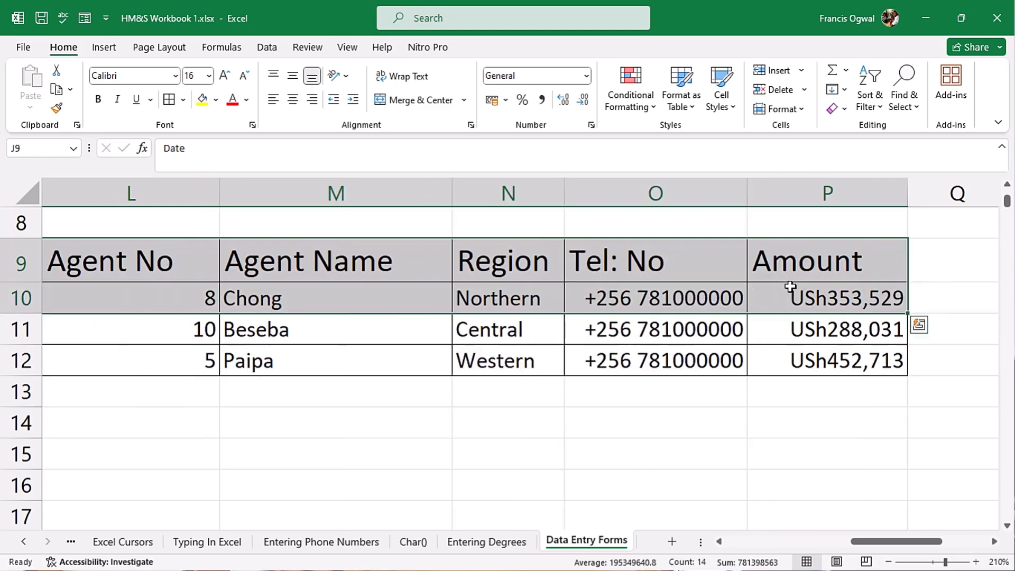
{"action": "key", "text": "ctrl+c"}
{"action": "left_click", "coordinate": [226, 459]}
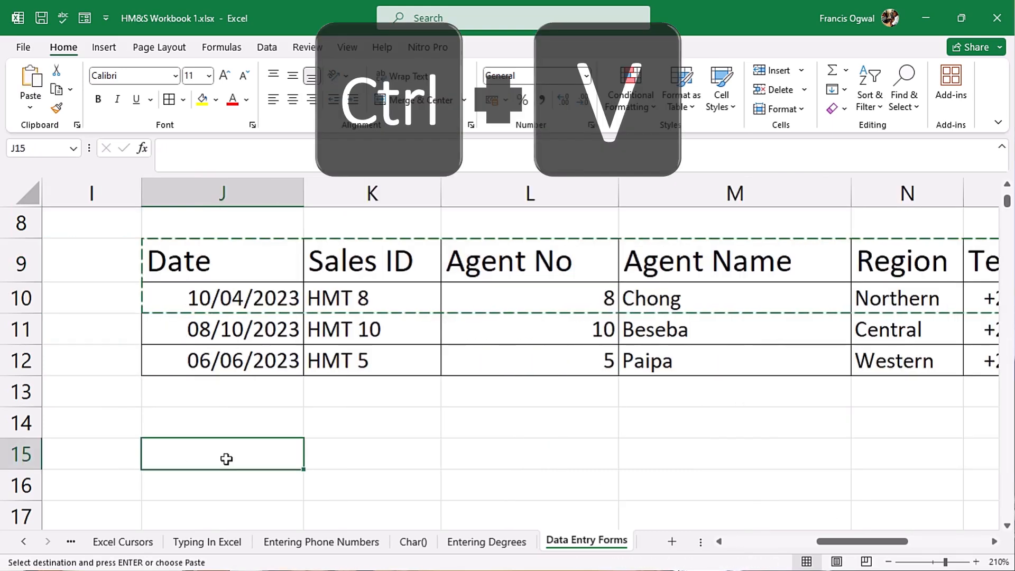
{"action": "key", "text": "ctrl+v"}
{"action": "scroll", "coordinate": [226, 459], "scroll_direction": "down", "scroll_amount": 2}
{"action": "left_click", "coordinate": [334, 263]}
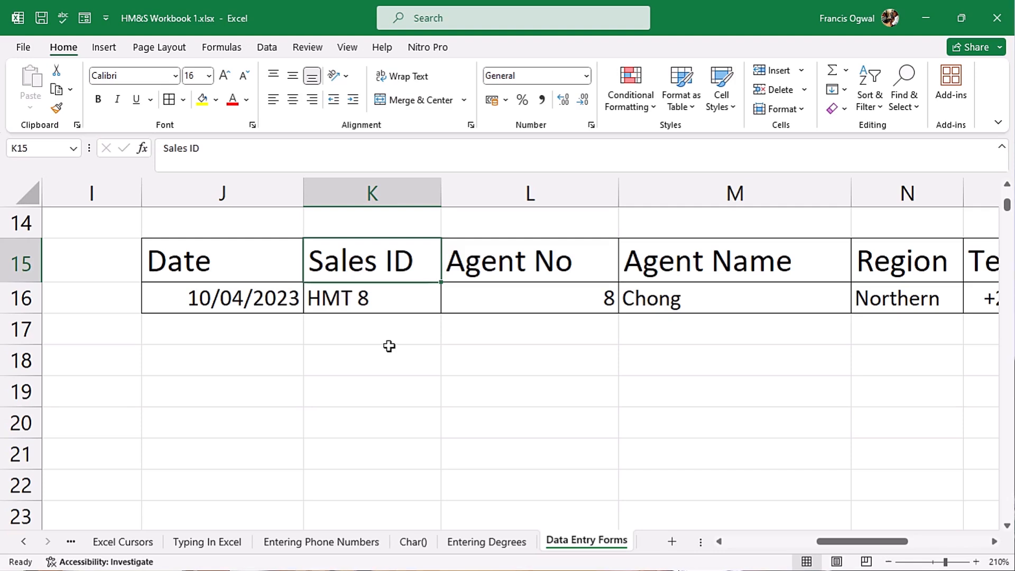
{"action": "left_click", "coordinate": [496, 263]}
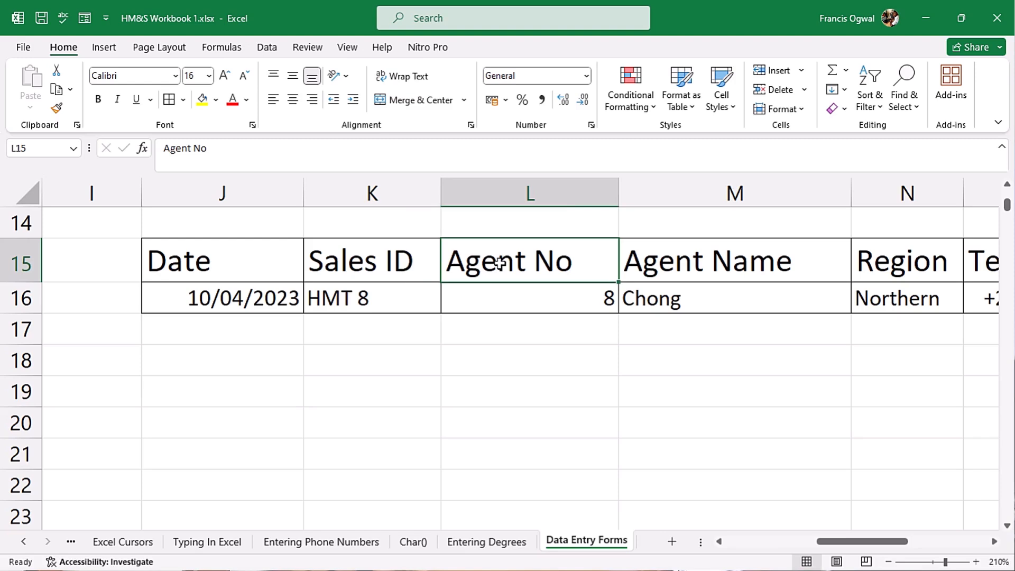
{"action": "left_click", "coordinate": [659, 261]}
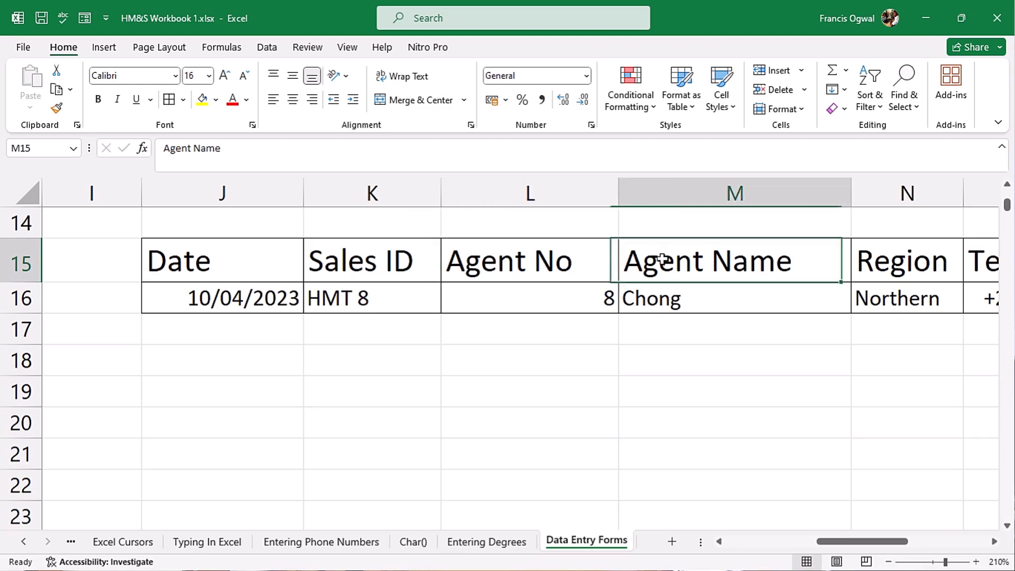
{"action": "left_click", "coordinate": [530, 303]}
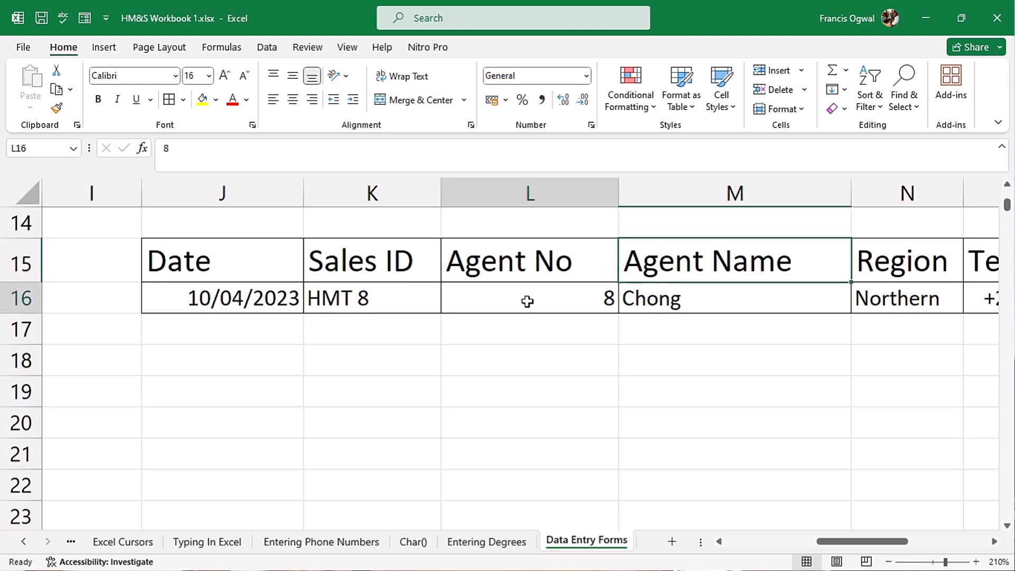
{"action": "left_click", "coordinate": [486, 355]}
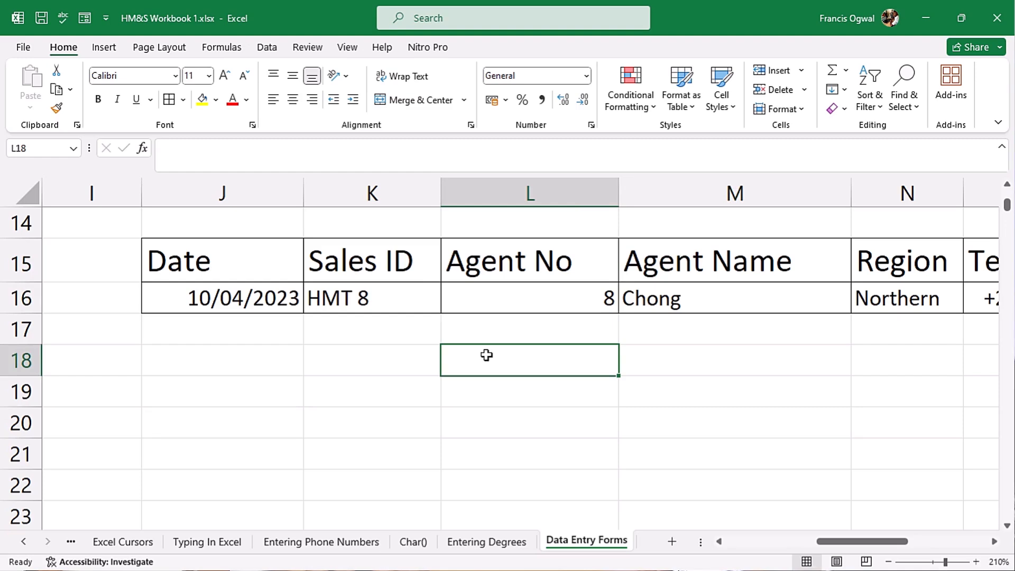
{"action": "left_click", "coordinate": [86, 20]}
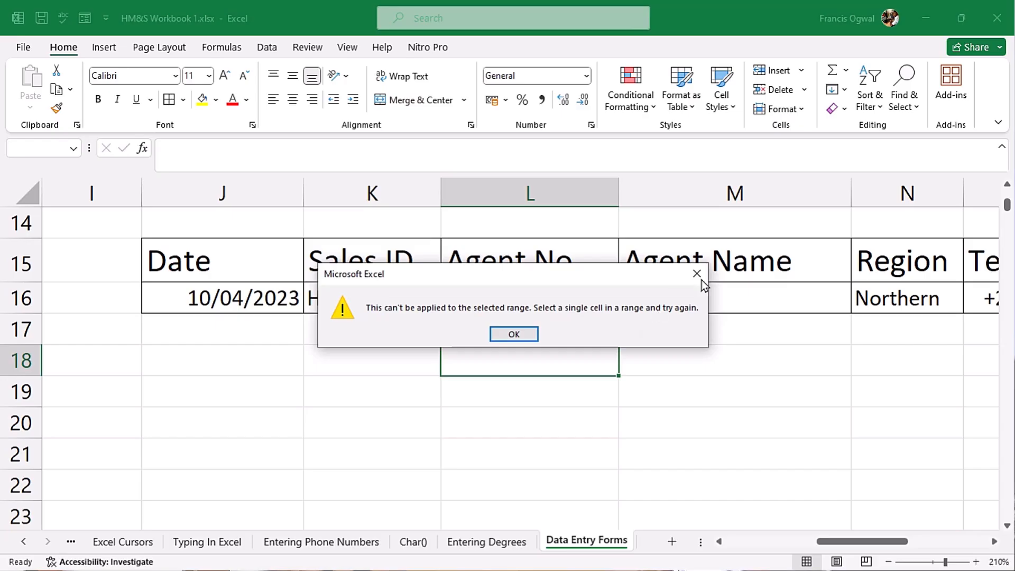
{"action": "left_click", "coordinate": [698, 275]}
{"action": "left_click", "coordinate": [408, 260]}
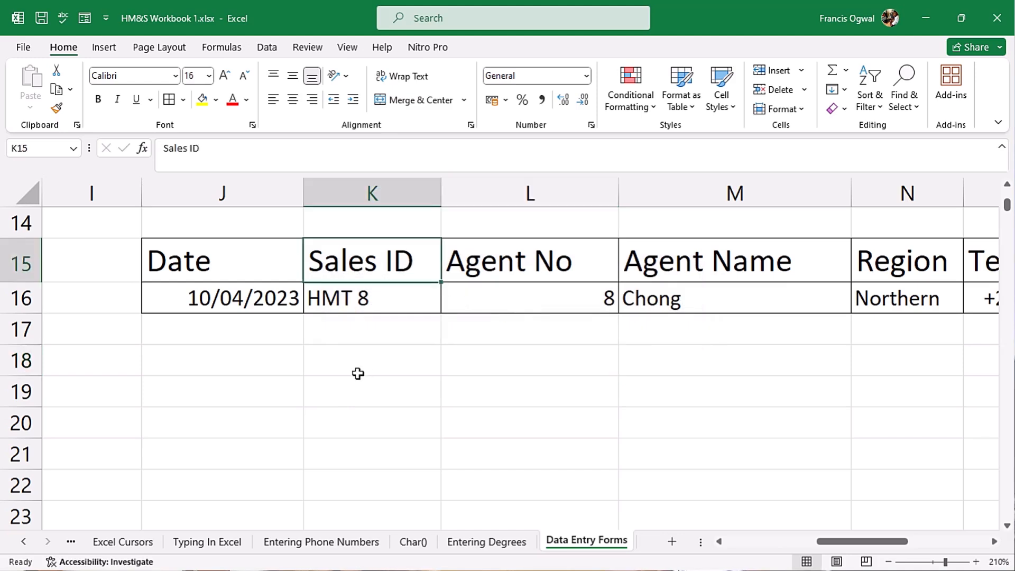
{"action": "key", "text": "Right"}
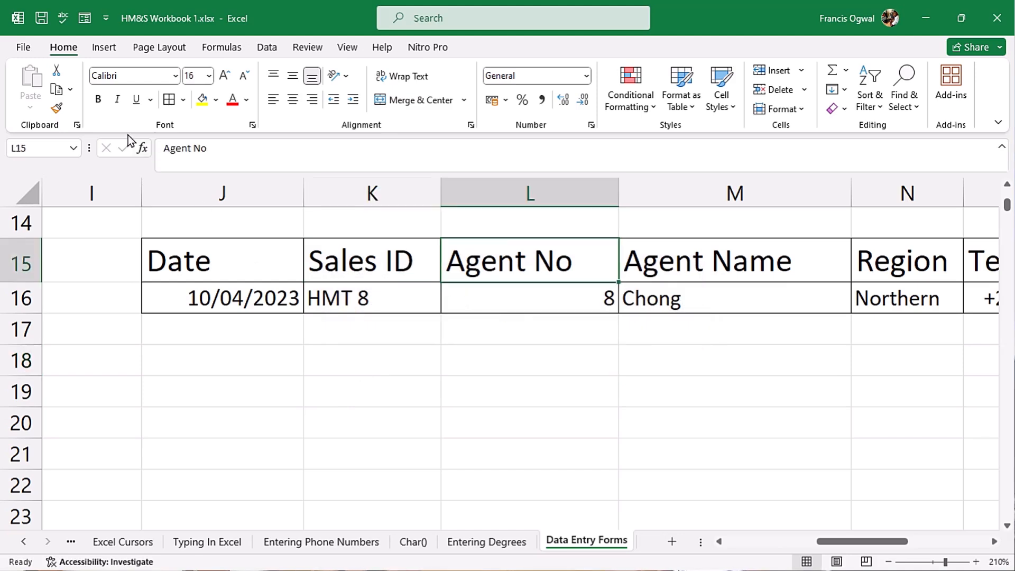
- Convert J15:P16 with headers into a table, retrying via Ctrl+L and Ctrl+T until Table3 is created
{"action": "left_click", "coordinate": [103, 51]}
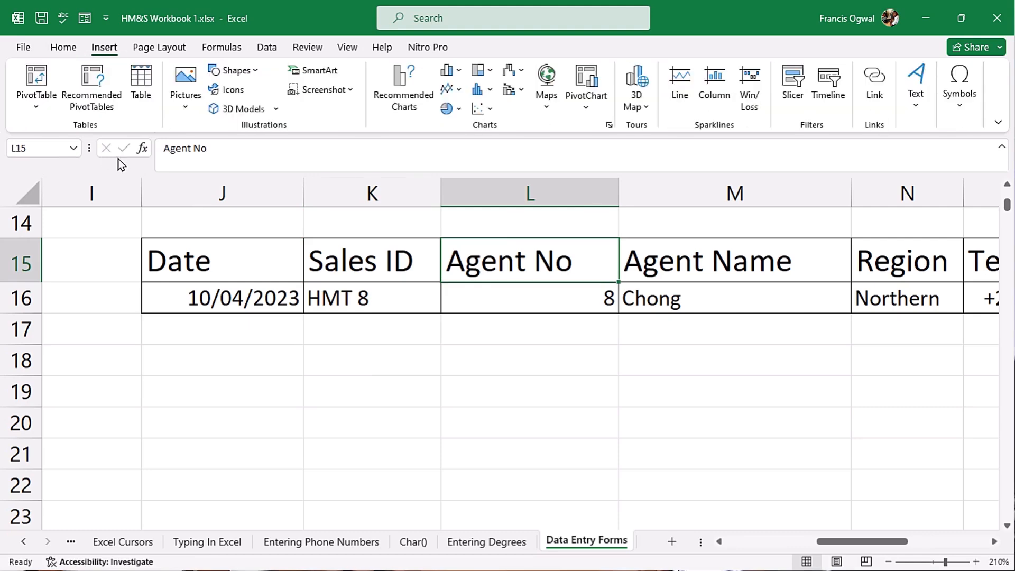
{"action": "left_click", "coordinate": [140, 93]}
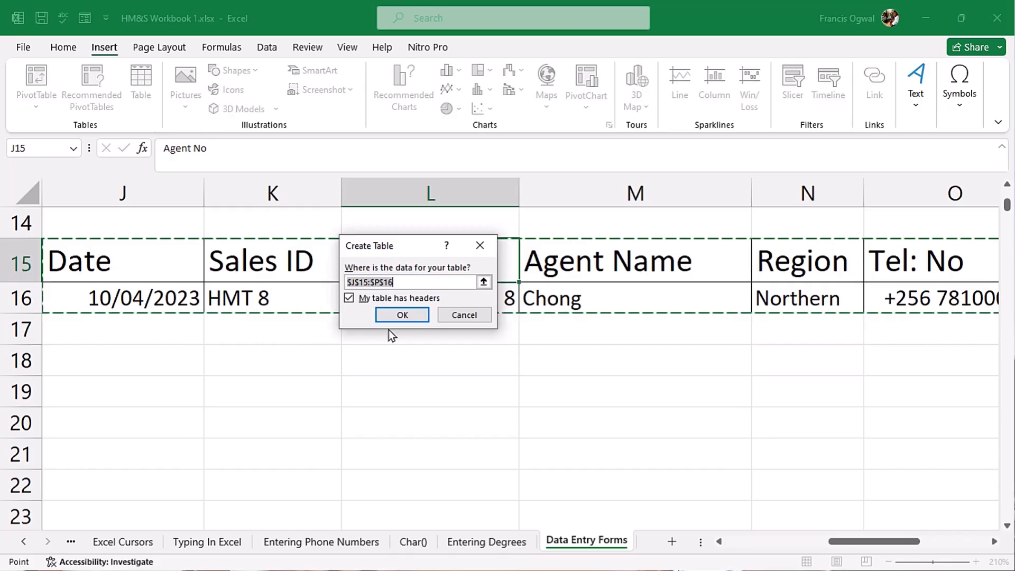
{"action": "left_click", "coordinate": [412, 365]}
{"action": "left_click", "coordinate": [402, 315]}
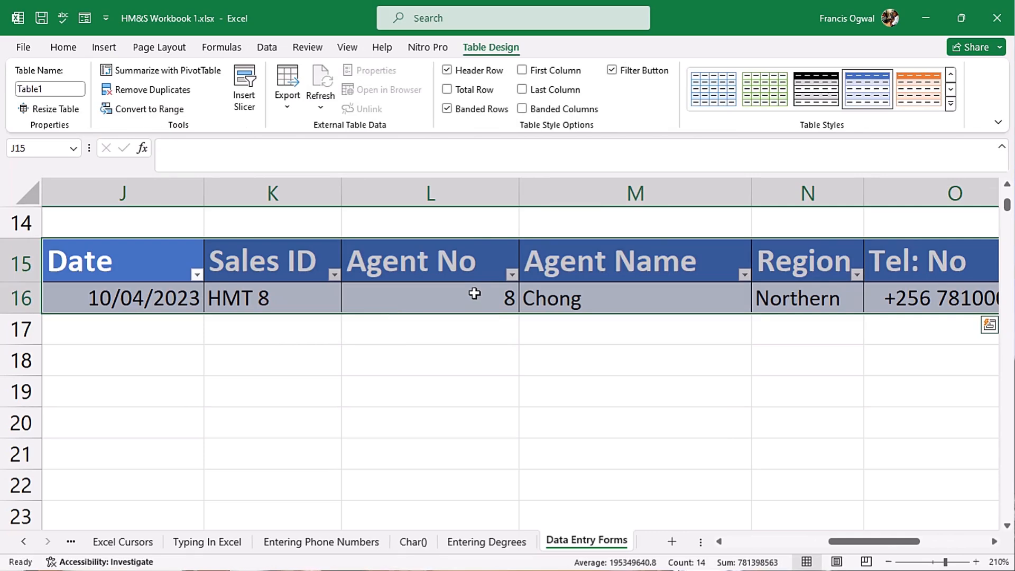
{"action": "key", "text": "ctrl+z"}
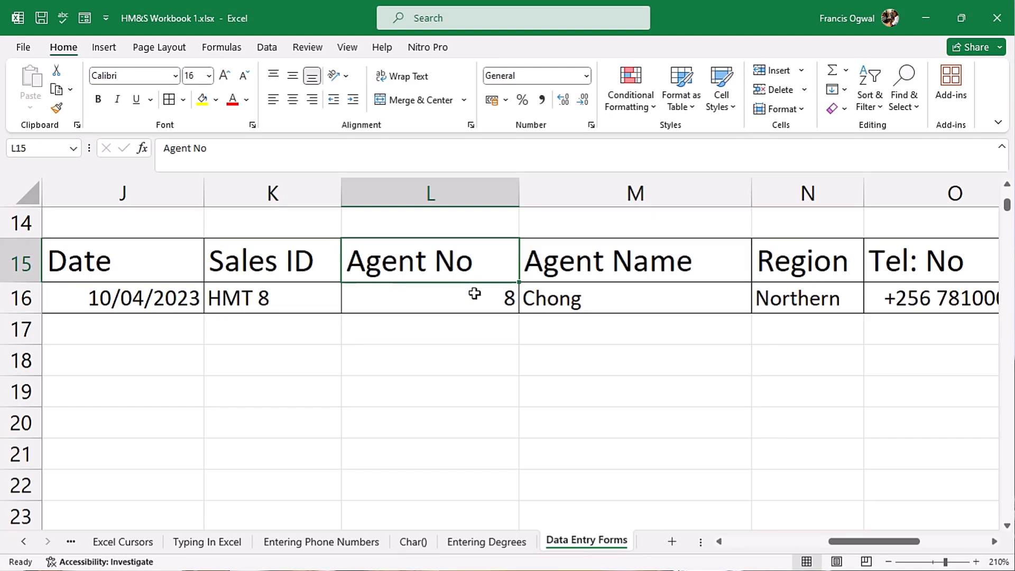
{"action": "left_click", "coordinate": [555, 272]}
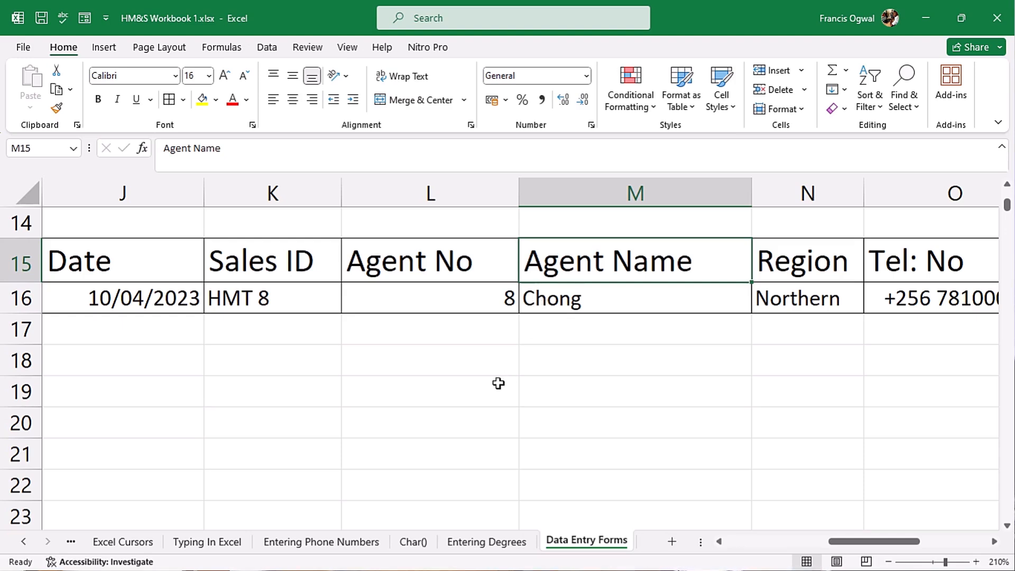
{"action": "key", "text": "ctrl+l"}
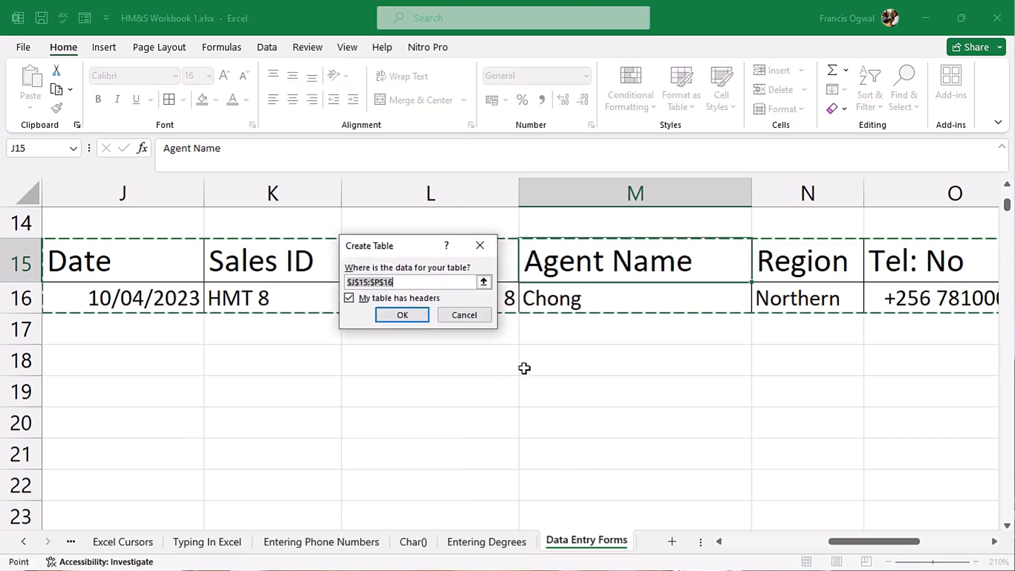
{"action": "key", "text": "Return"}
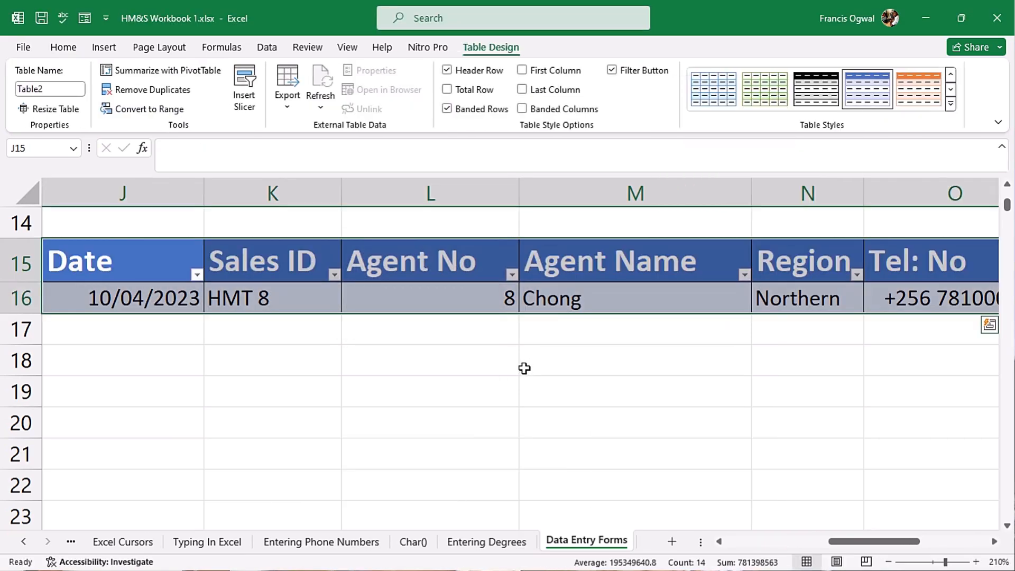
{"action": "key", "text": "ctrl+z"}
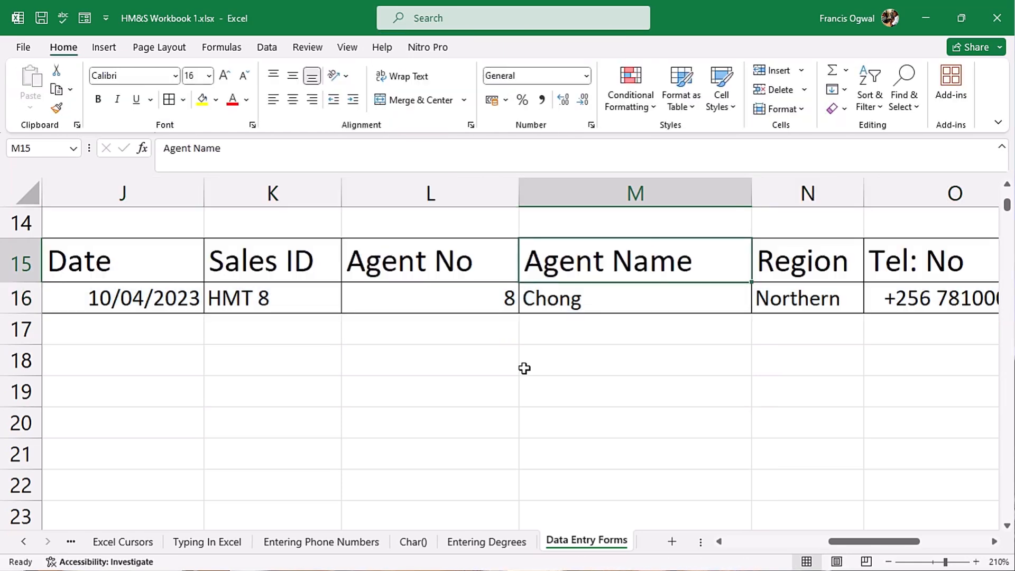
{"action": "key", "text": "ctrl+t"}
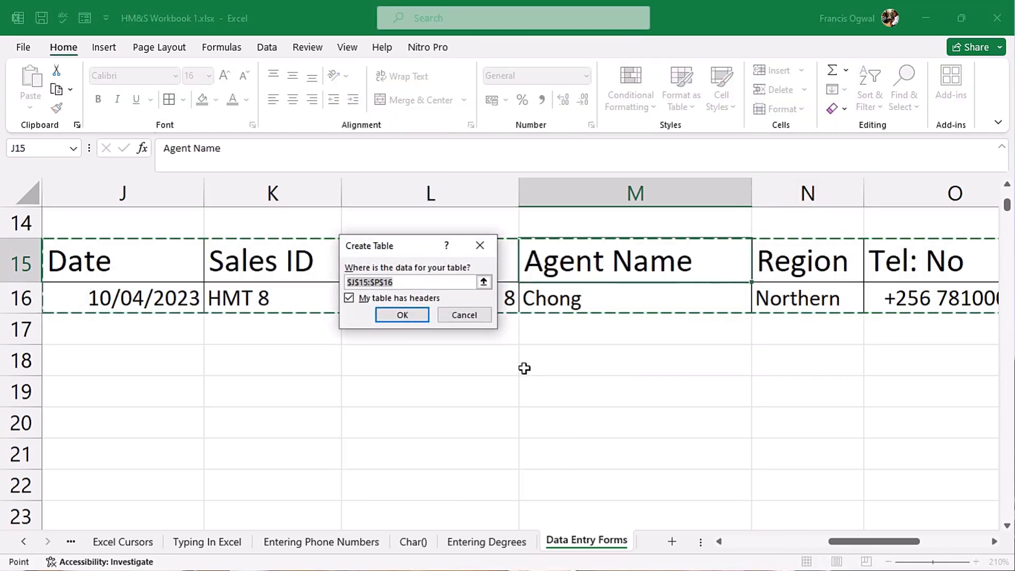
{"action": "key", "text": "Return"}
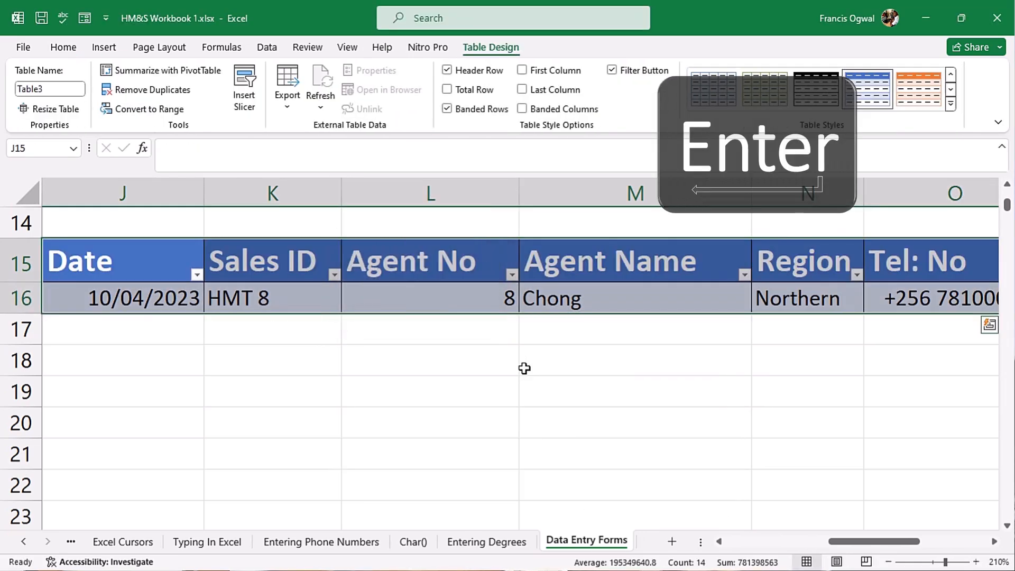
- Change the Table Name from Table3 to HMOSD on the Table Design tab
{"action": "left_click", "coordinate": [59, 88]}
{"action": "left_click", "coordinate": [59, 89]}
{"action": "double_click", "coordinate": [59, 89]}
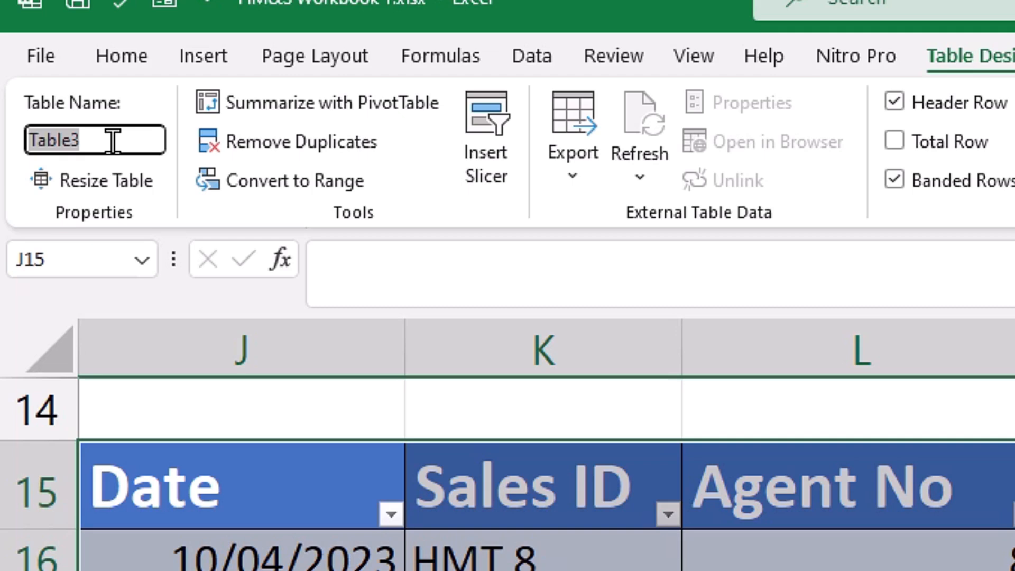
{"action": "type", "text": "HM"}
{"action": "type", "text": "OSD"}
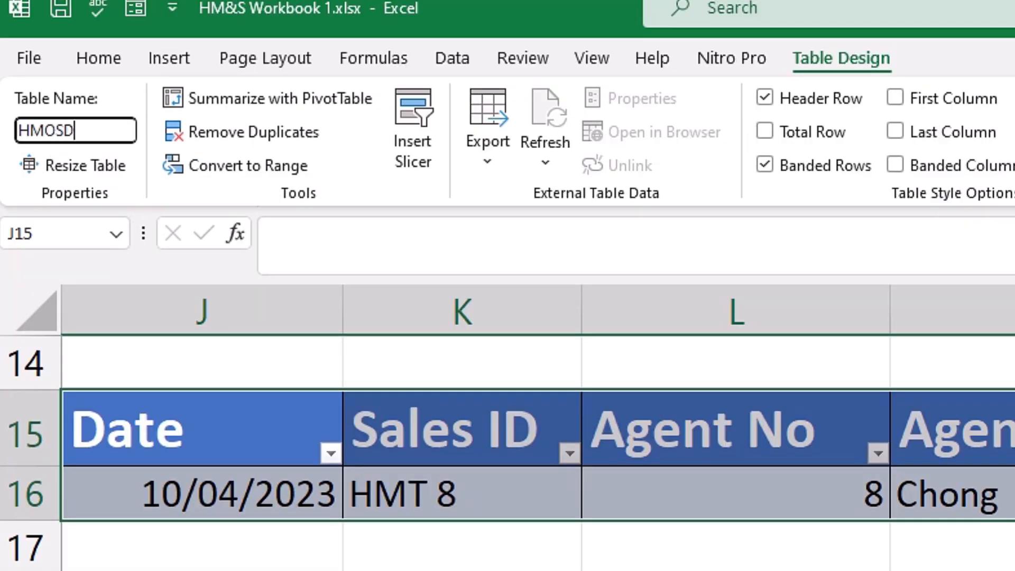
{"action": "key", "text": "Return"}
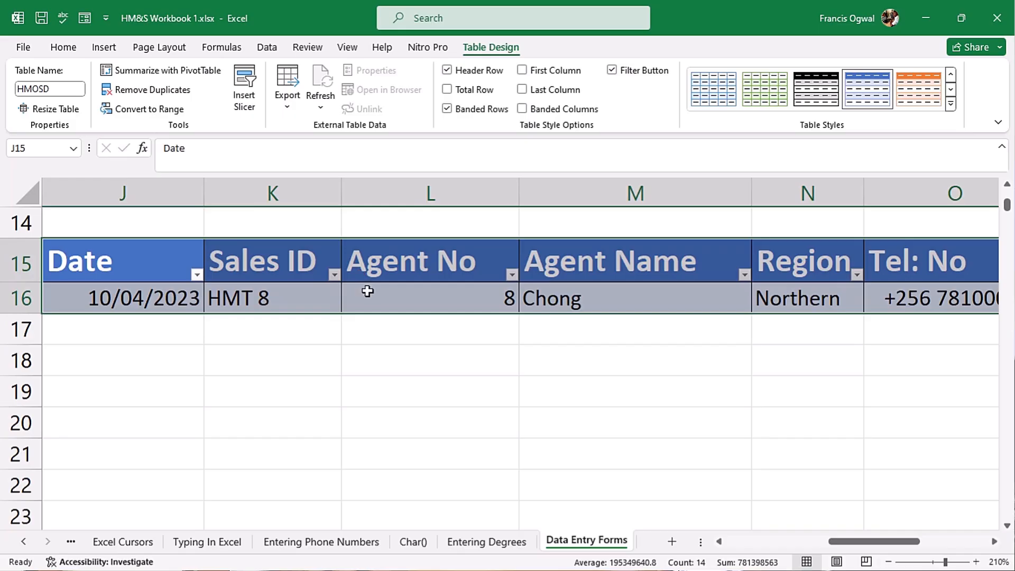
{"action": "left_click", "coordinate": [622, 490]}
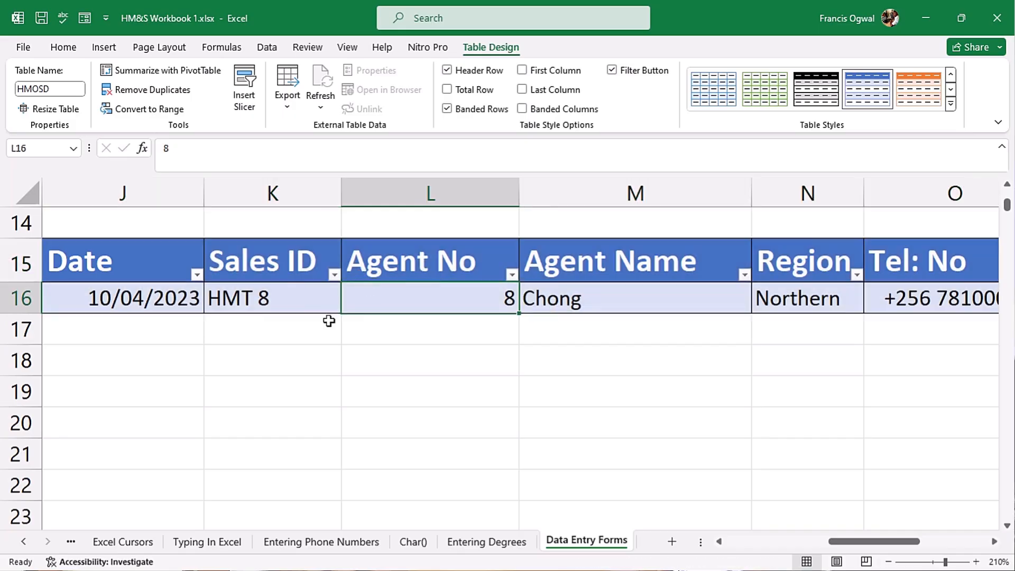
{"action": "left_click", "coordinate": [105, 297]}
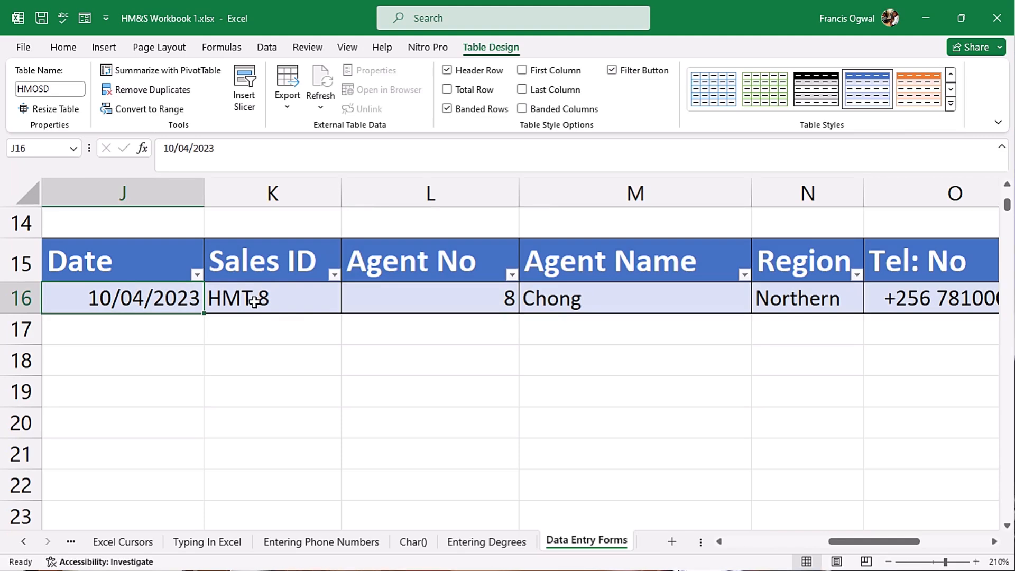
- Delete the HMT 8 record through the Data Form, confirm, and close the form
{"action": "key", "text": "alt+d"}
{"action": "key", "text": "o"}
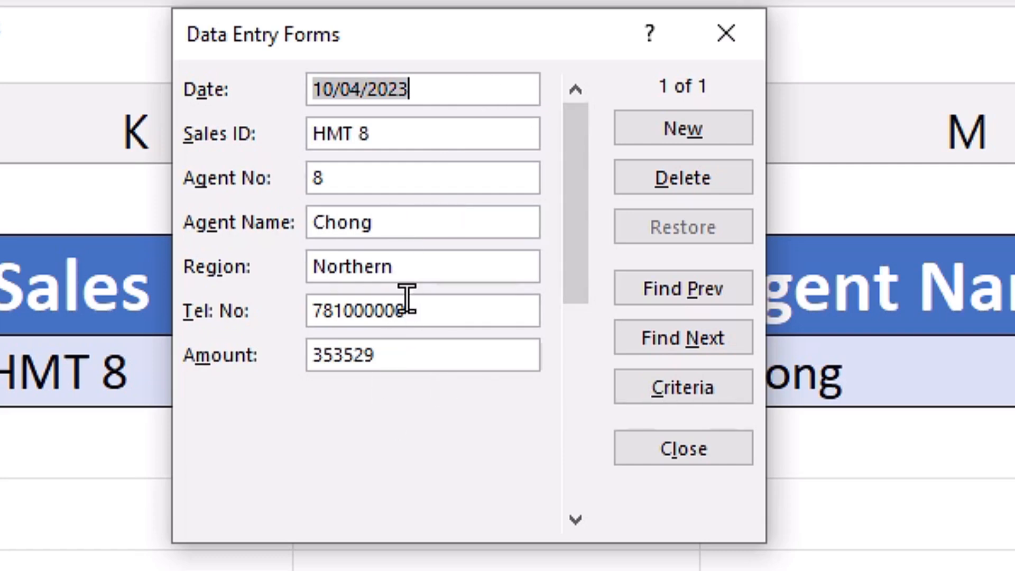
{"action": "left_click", "coordinate": [706, 186]}
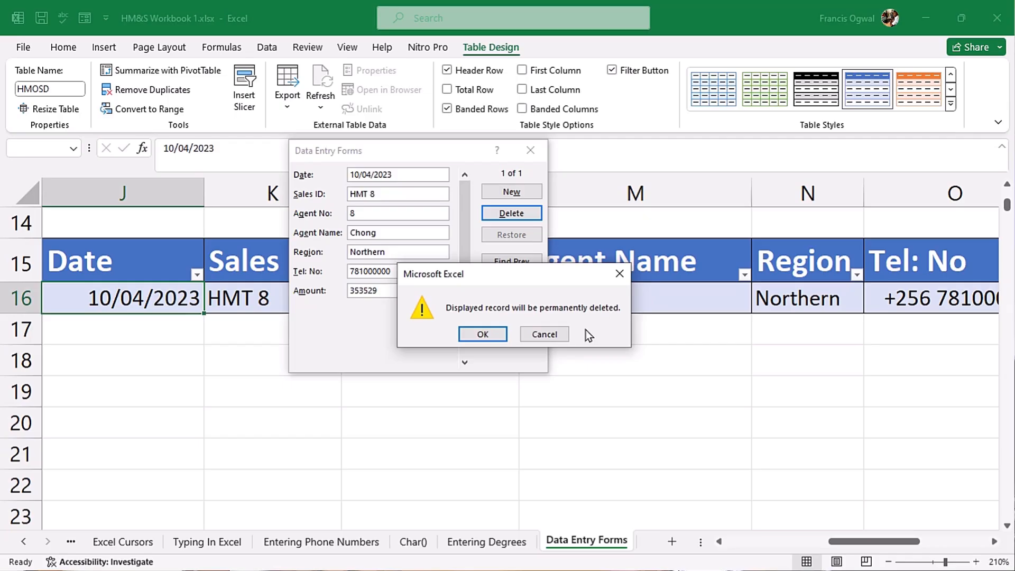
{"action": "left_click", "coordinate": [481, 334]}
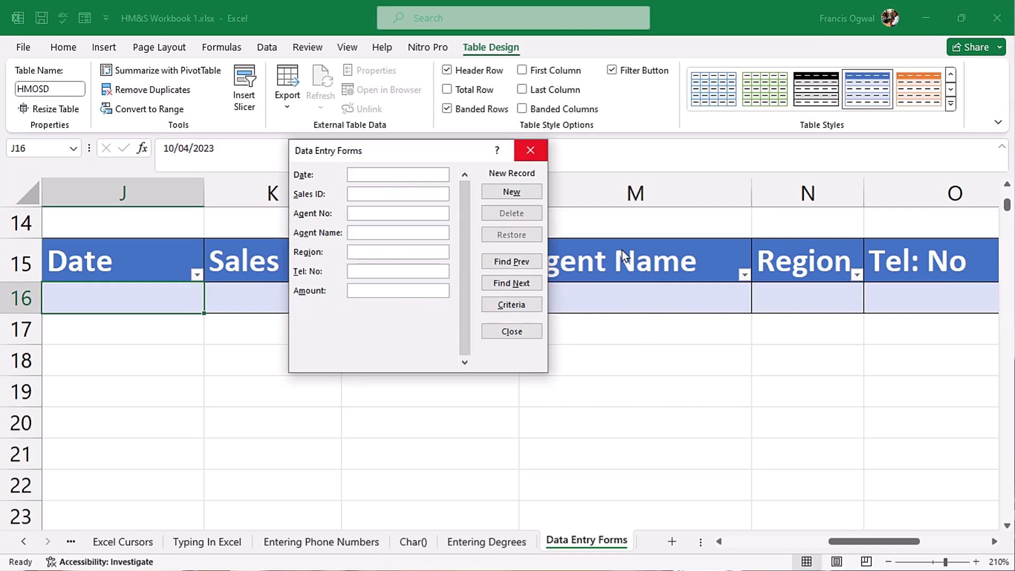
{"action": "left_click", "coordinate": [527, 335]}
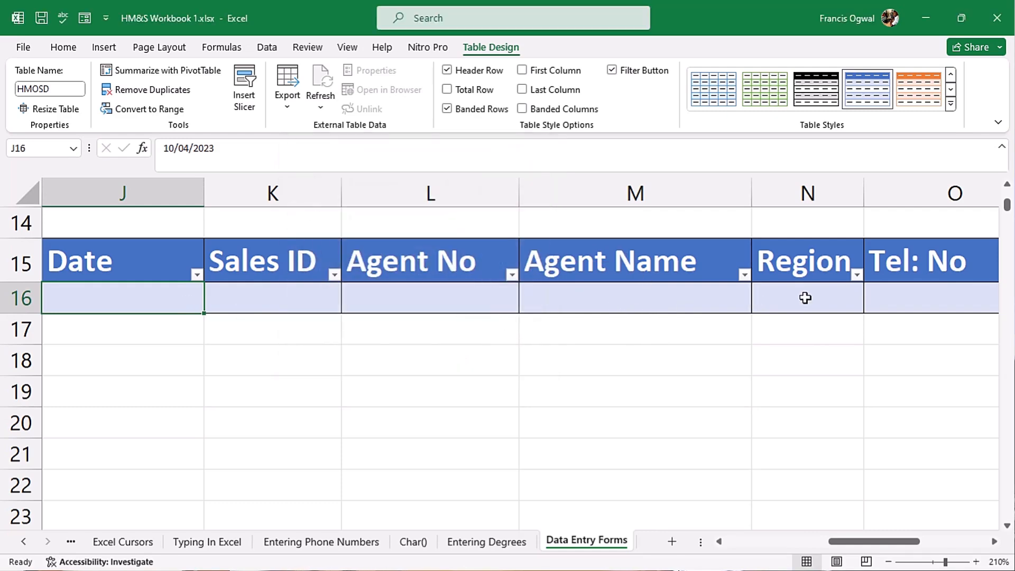
- Reopen the Data Form from L16 and enter date 10/04/2023 and Sales ID HMT 8
{"action": "left_click", "coordinate": [415, 297]}
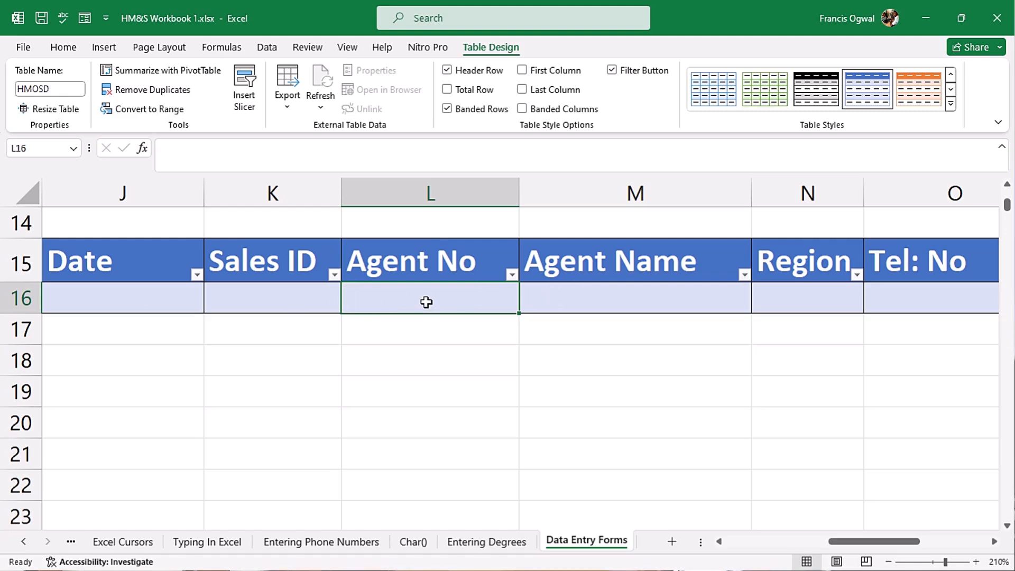
{"action": "key", "text": "alt+d"}
{"action": "key", "text": "o"}
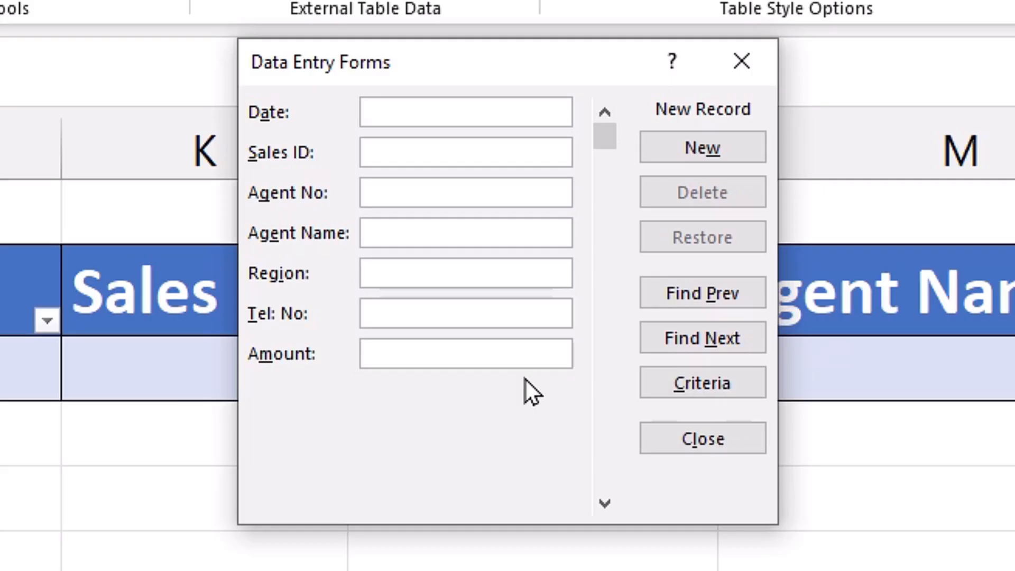
{"action": "type", "text": "10/04/2023"}
{"action": "key", "text": "Tab"}
{"action": "type", "text": "HMT 8"}
{"action": "key", "text": "Tab"}
- Complete the HMT 8 record with the agent's name, Northern, phone number and 353529, and add it
{"action": "type", "text": "Chong"}
{"action": "key", "text": "Tab"}
{"action": "type", "text": "Northern"}
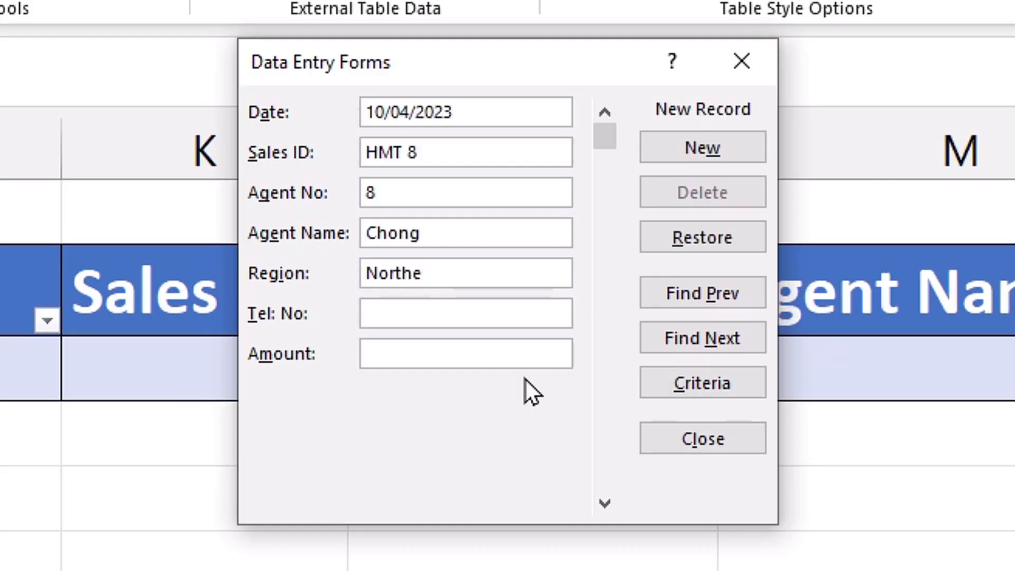
{"action": "key", "text": "Tab"}
{"action": "type", "text": "0781000000"}
{"action": "key", "text": "Tab"}
{"action": "type", "text": "353529"}
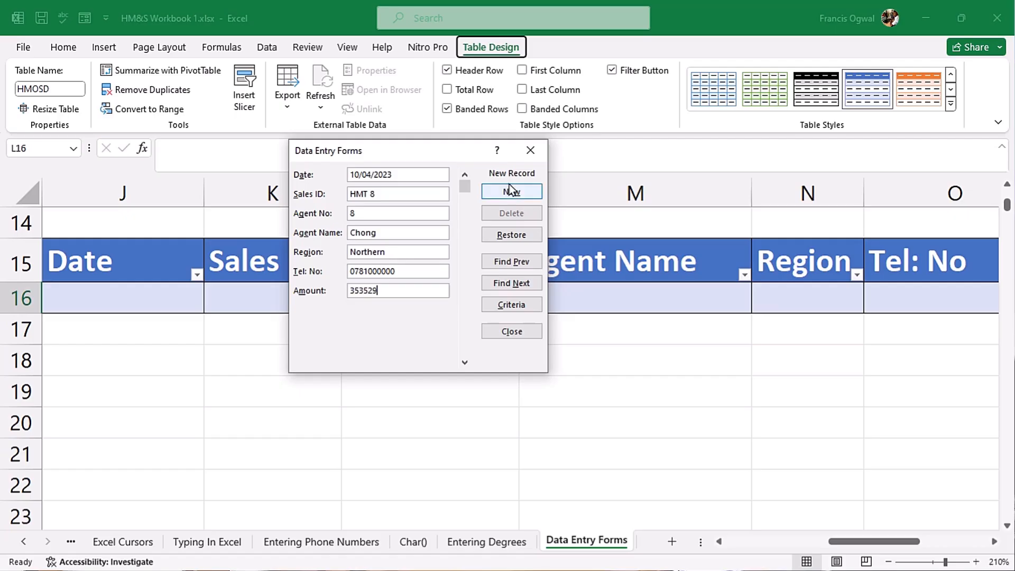
{"action": "left_click", "coordinate": [512, 190]}
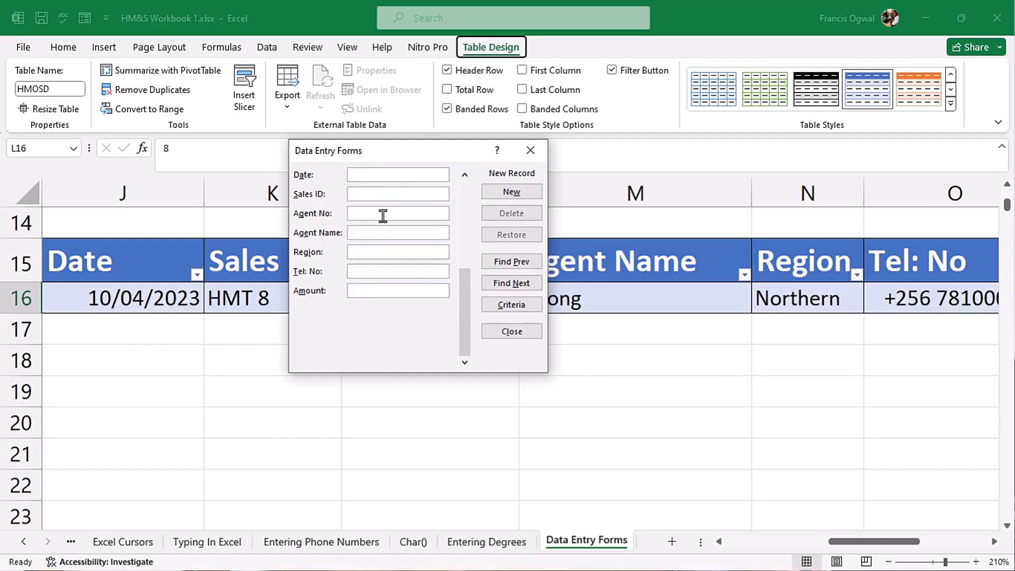
- Add the HMT 10 record: 08/10/2023, agent 10, the agent's name, Central, phone number, 288031
{"action": "type", "text": "08/"}
{"action": "type", "text": "10/2023HMT 10"}
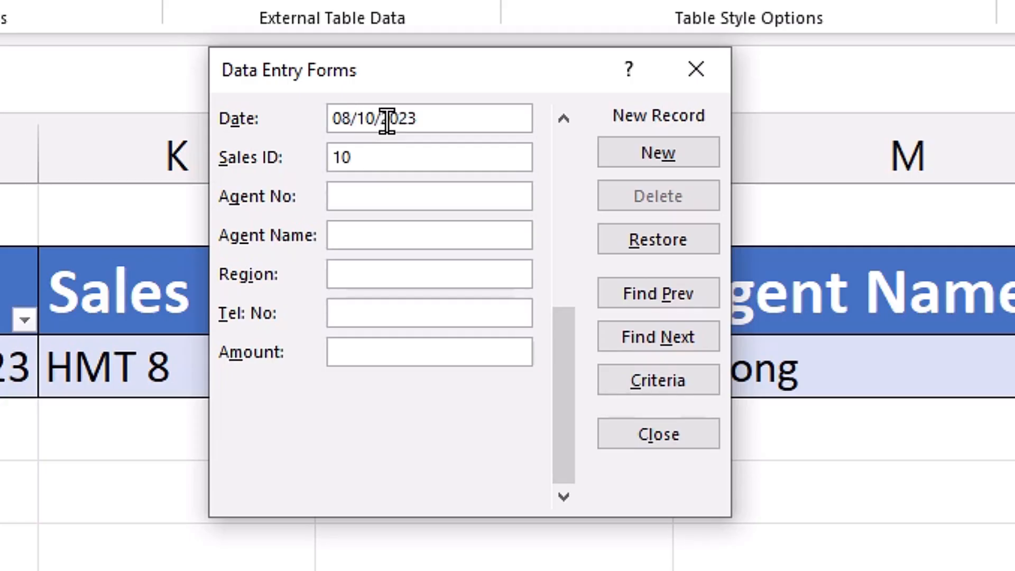
{"action": "key", "text": "Tab"}
{"action": "type", "text": "10"}
{"action": "key", "text": "Tab"}
{"action": "type", "text": "Beseba"}
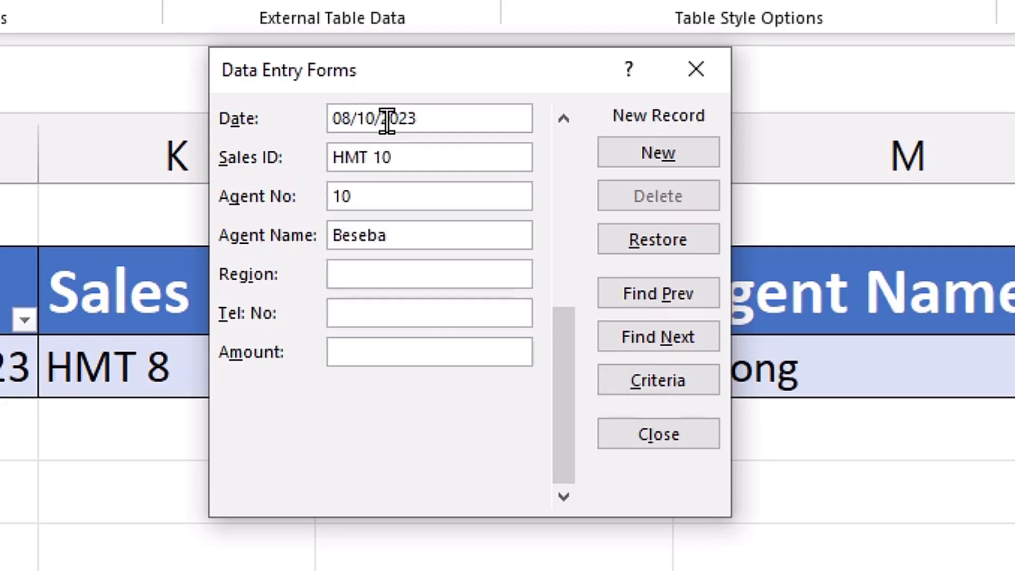
{"action": "key", "text": "Tab"}
{"action": "type", "text": "Central"}
{"action": "key", "text": "Tab"}
{"action": "type", "text": "0781000000"}
{"action": "key", "text": "Tab"}
{"action": "type", "text": "288031"}
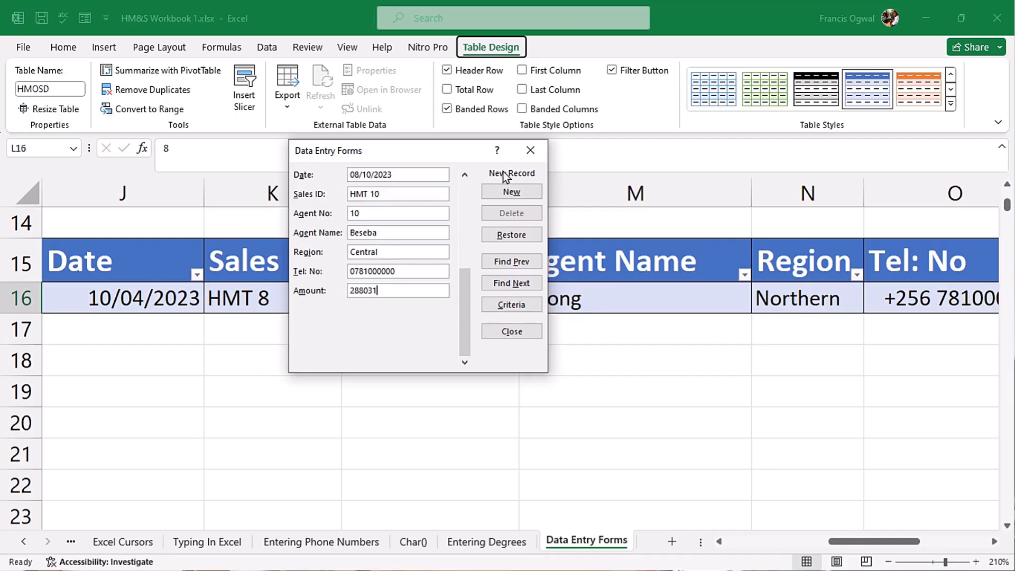
{"action": "left_click", "coordinate": [511, 193]}
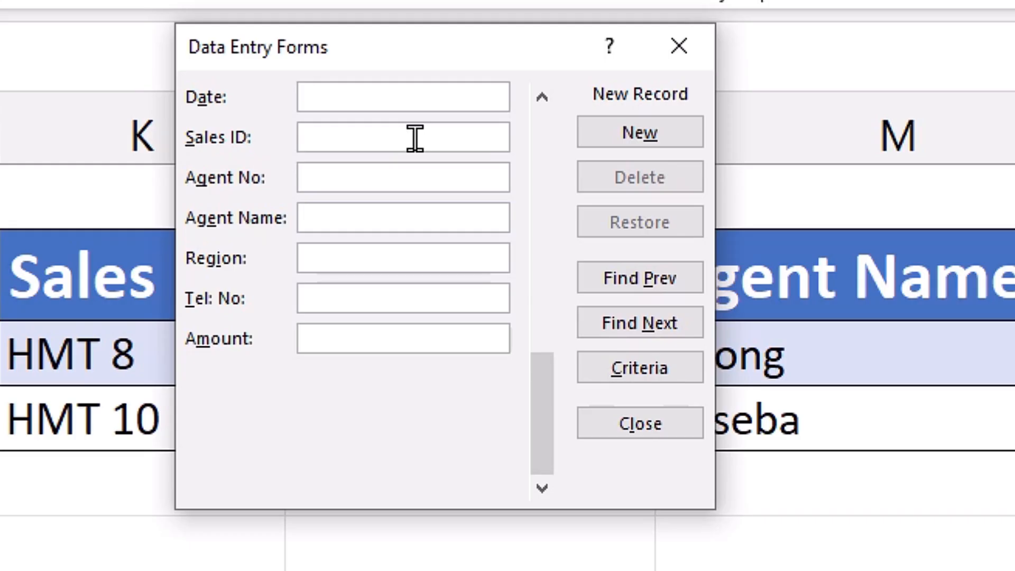
- Add the HMT 5 record dated 06/06/2023 with amount 452713, then close the form
{"action": "type", "text": "06"}
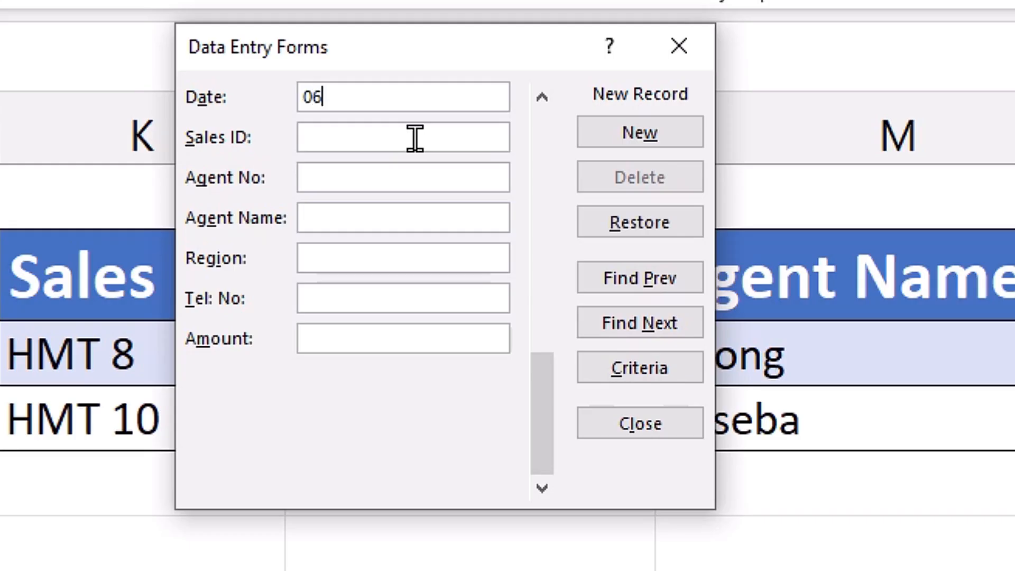
{"action": "type", "text": "/06/2023"}
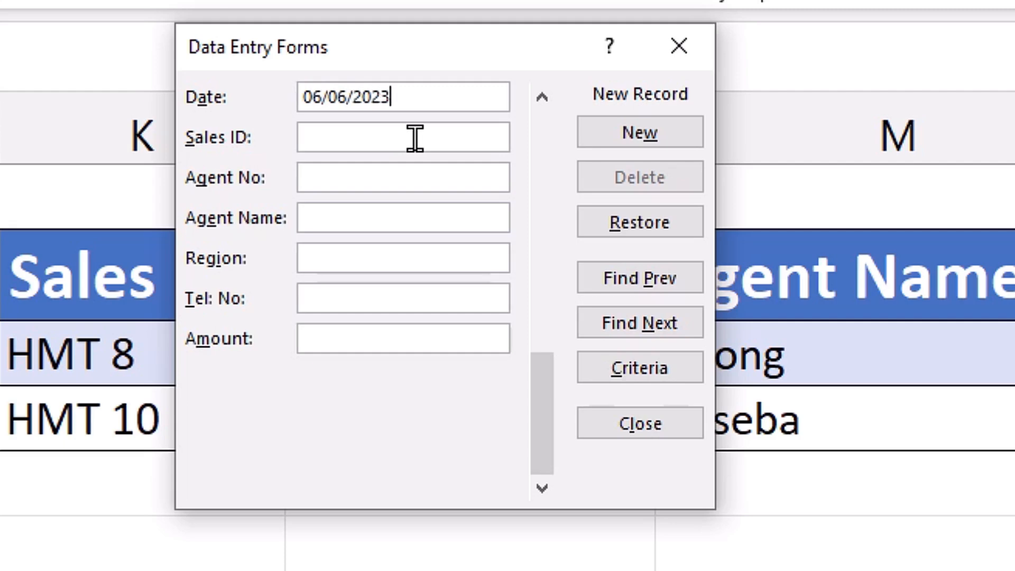
{"action": "key", "text": "Tab"}
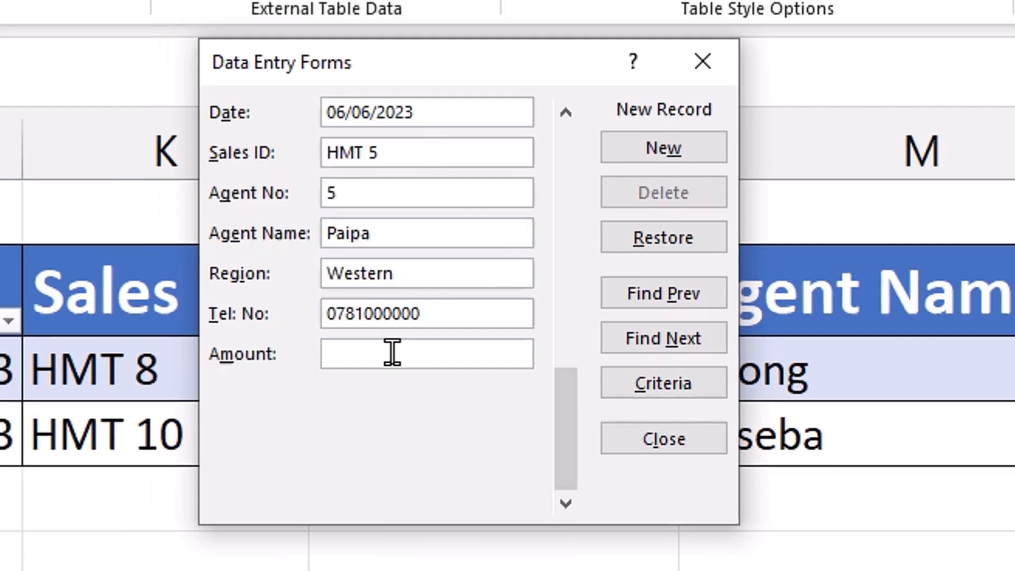
{"action": "left_click", "coordinate": [369, 338]}
{"action": "type", "text": "45271"}
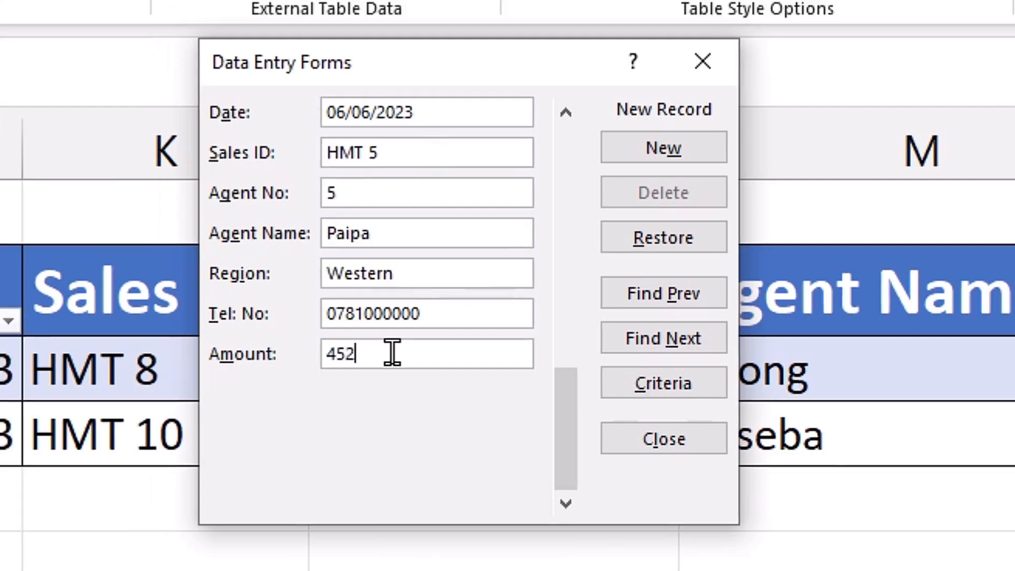
{"action": "type", "text": "3"}
{"action": "key", "text": "Return"}
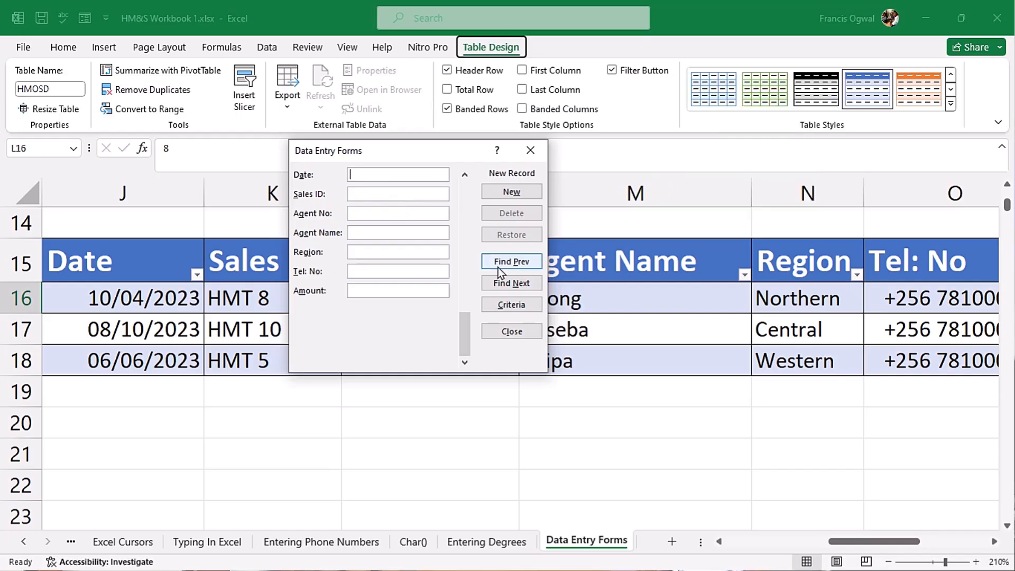
{"action": "left_click", "coordinate": [530, 151]}
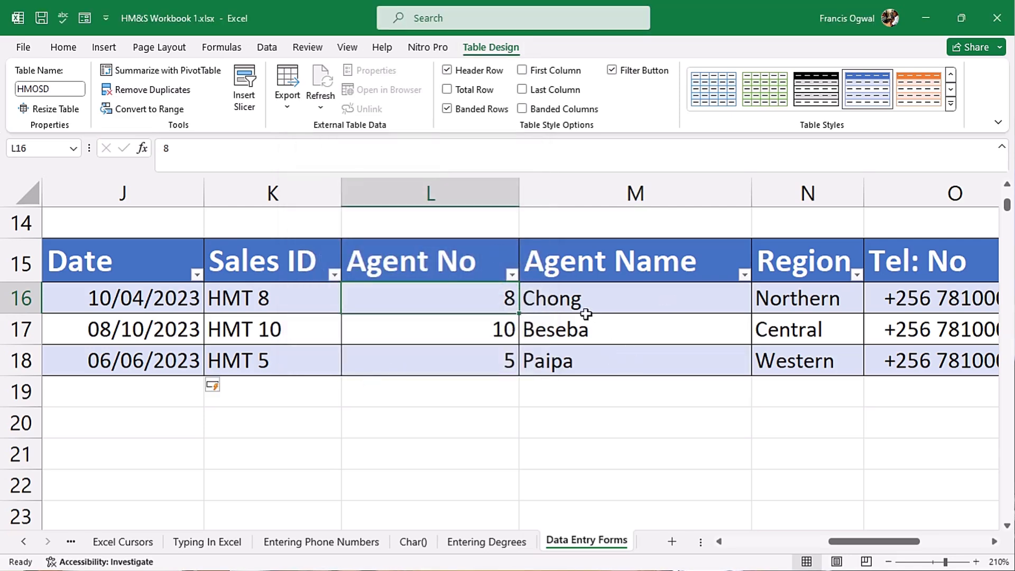
- Check rows 16–18, then open the Data Form on the main sales table at record 1 of 500
{"action": "left_click", "coordinate": [611, 302]}
{"action": "left_click", "coordinate": [613, 323]}
{"action": "left_click", "coordinate": [618, 365]}
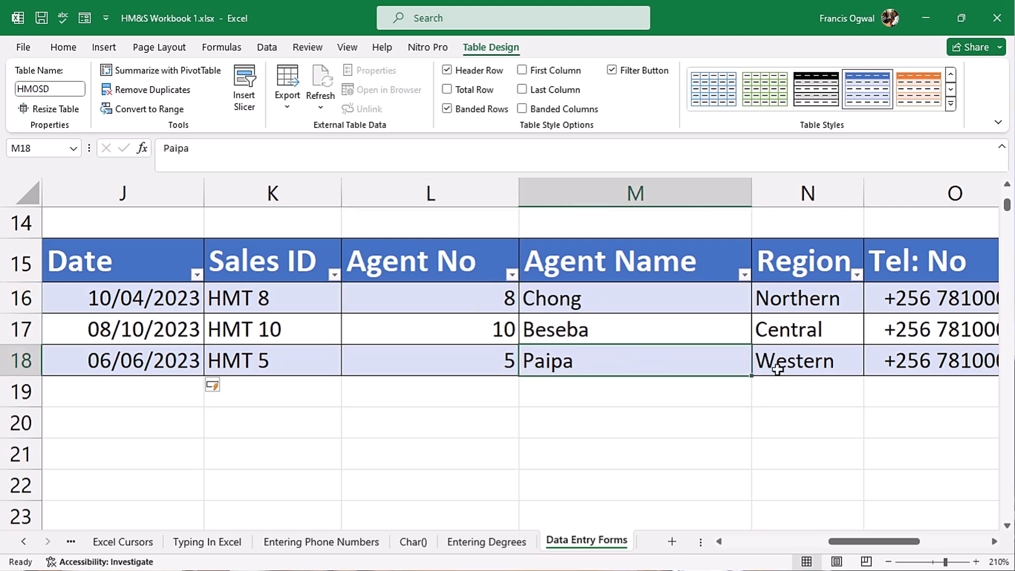
{"action": "left_click_drag", "start_coordinate": [849, 544], "coordinate": [874, 541]}
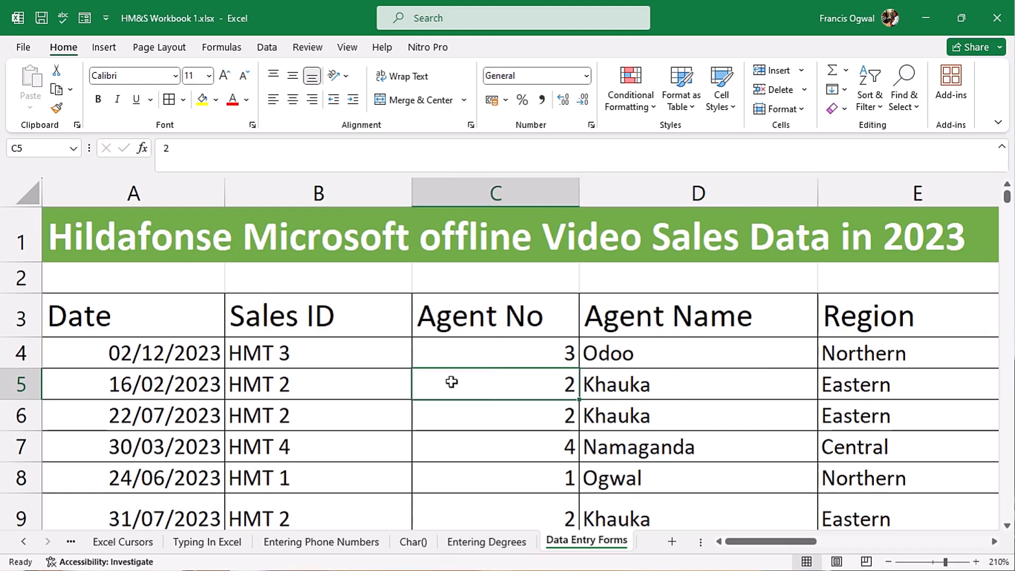
{"action": "key", "text": "alt+d"}
{"action": "key", "text": "o"}
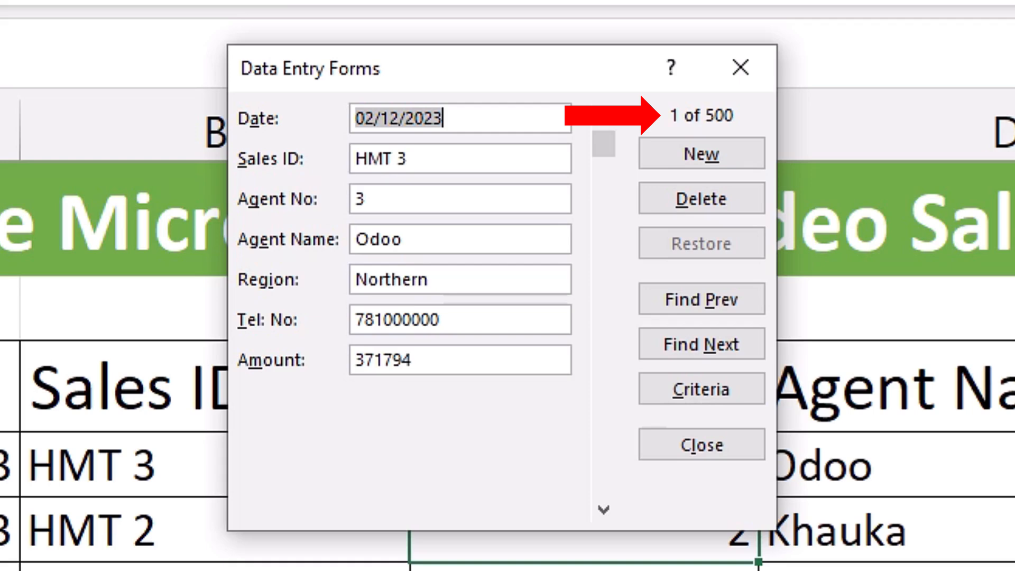
- Step forward through the sales records in the data form to record 10
{"action": "left_click", "coordinate": [734, 341]}
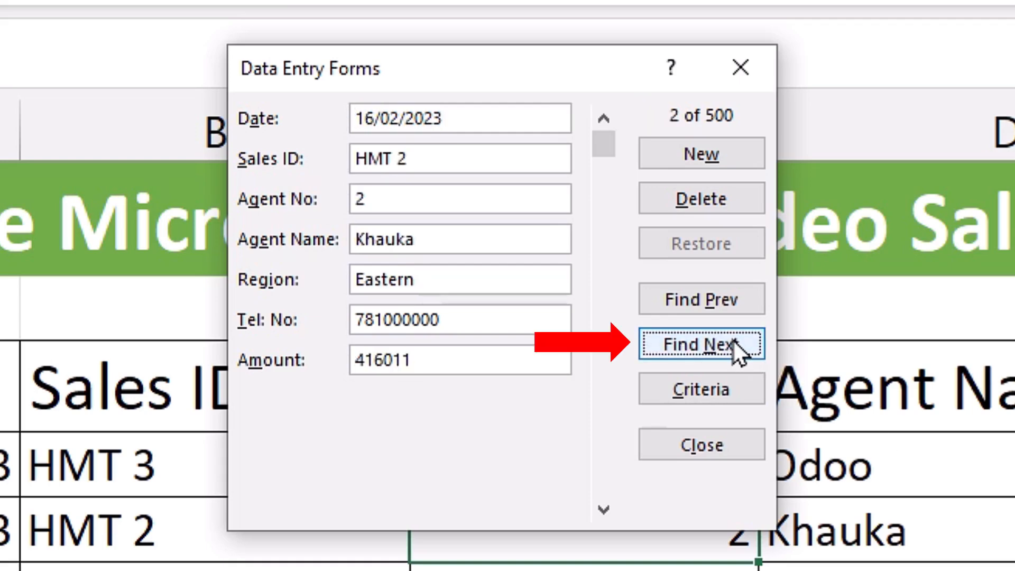
{"action": "left_click", "coordinate": [733, 340]}
{"action": "left_click", "coordinate": [733, 341]}
{"action": "left_click", "coordinate": [734, 341]}
{"action": "left_click", "coordinate": [734, 341]}
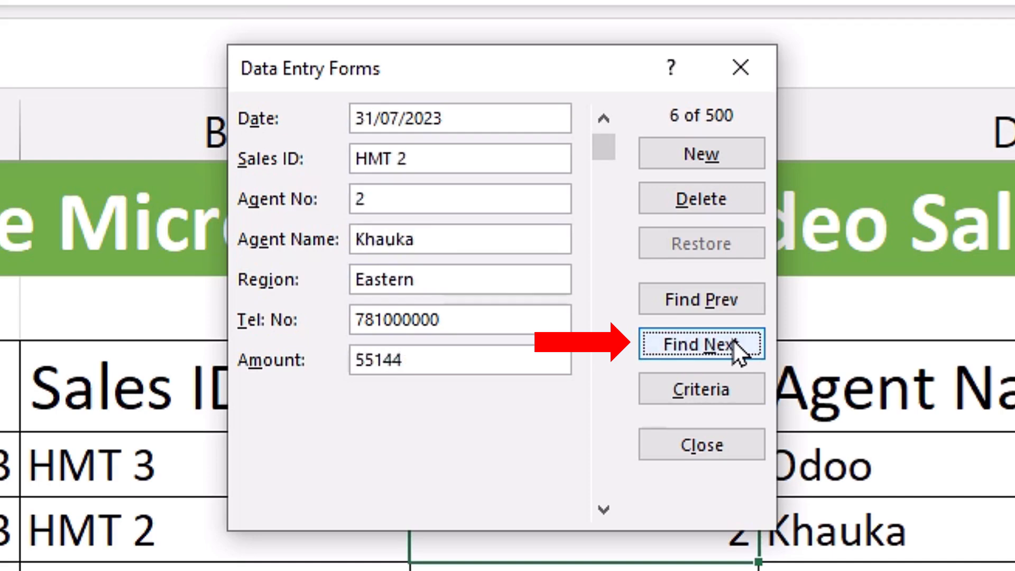
{"action": "left_click", "coordinate": [733, 341]}
{"action": "left_click", "coordinate": [733, 341]}
{"action": "left_click", "coordinate": [733, 341]}
{"action": "left_click", "coordinate": [734, 341]}
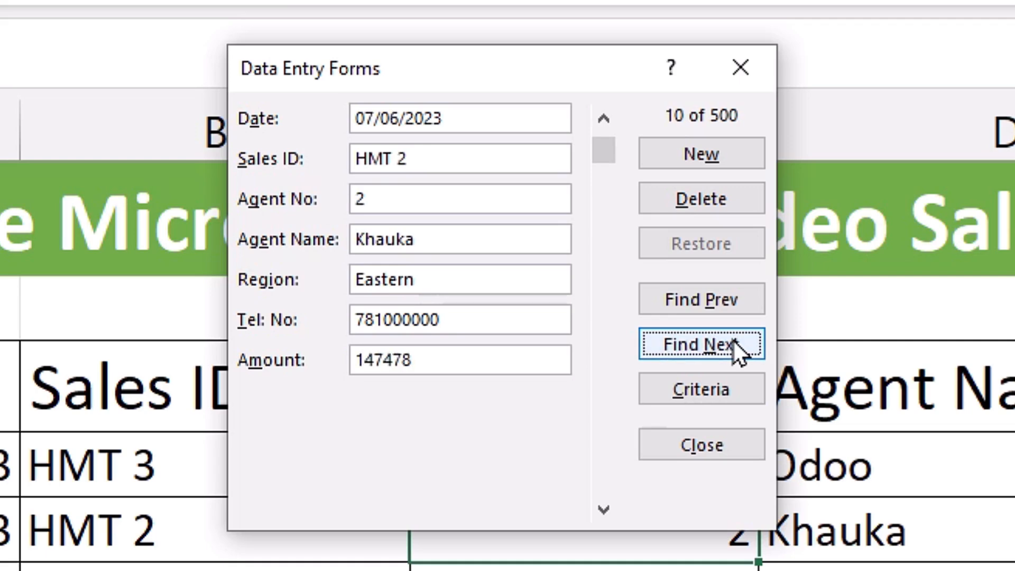
- Go back to record 7, then forward to record 13 of 500
{"action": "left_click", "coordinate": [745, 301]}
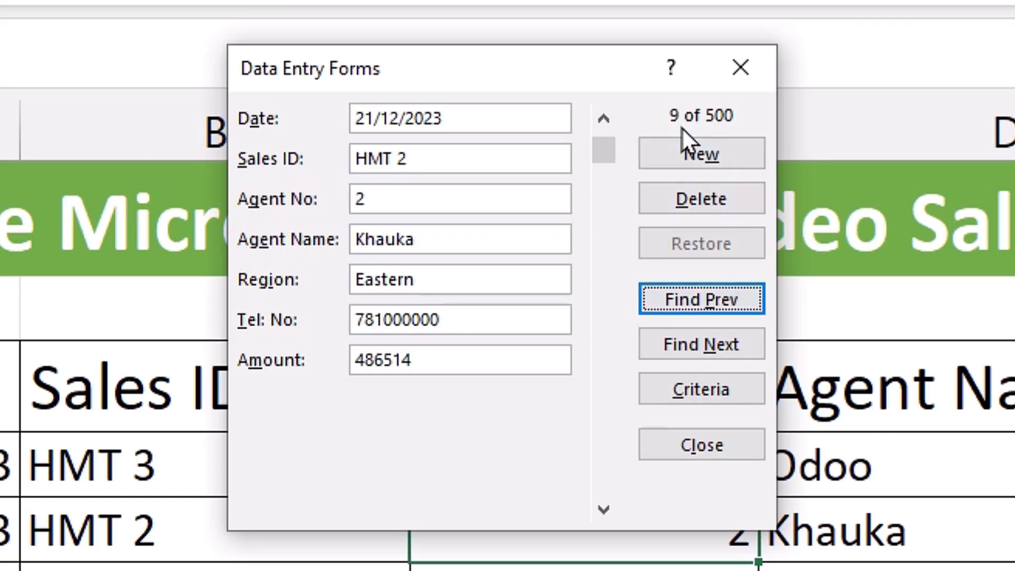
{"action": "left_click", "coordinate": [726, 296]}
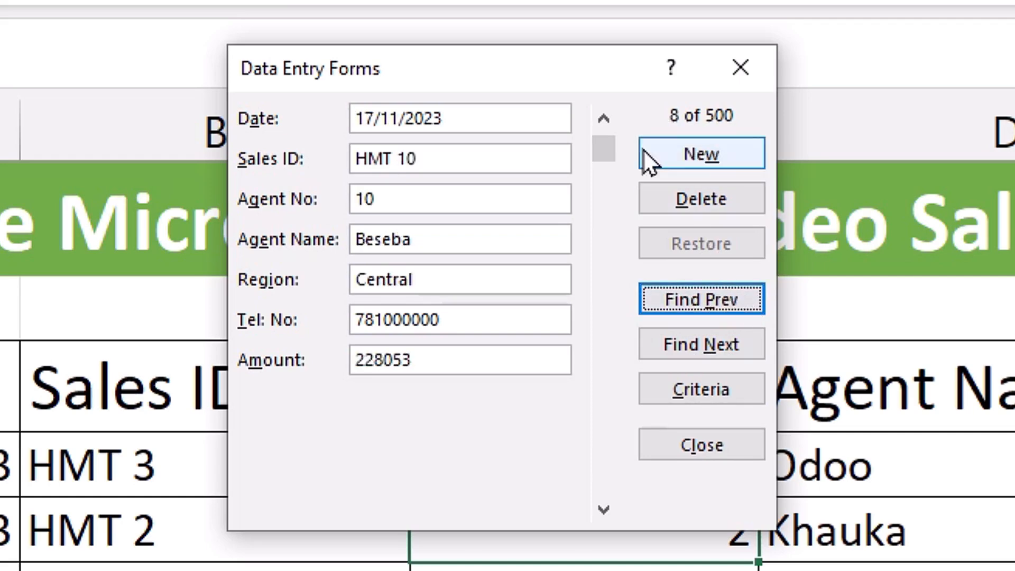
{"action": "left_click", "coordinate": [734, 296]}
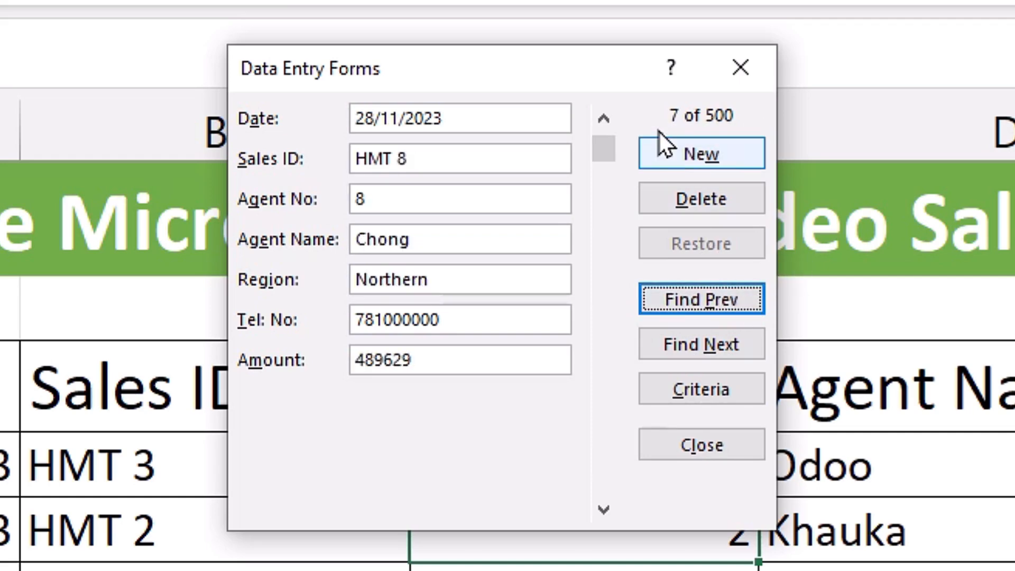
{"action": "left_click", "coordinate": [706, 344]}
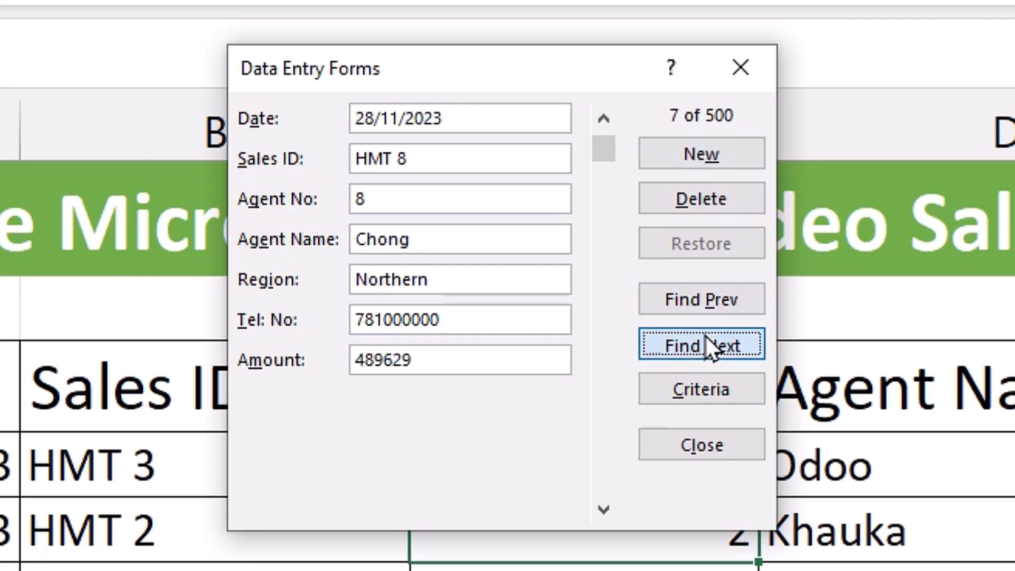
{"action": "left_click", "coordinate": [736, 344]}
{"action": "left_click", "coordinate": [735, 343]}
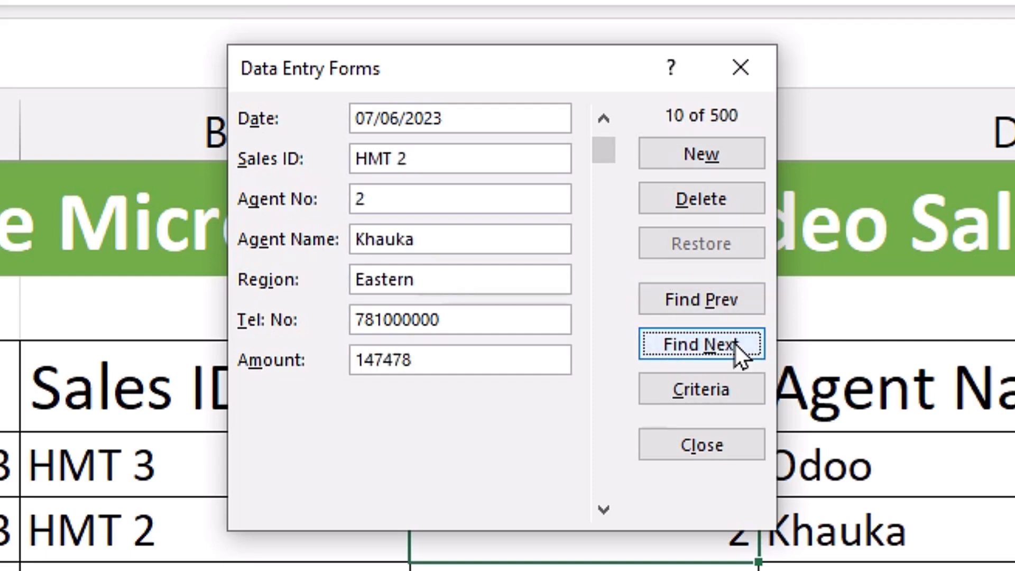
{"action": "left_click", "coordinate": [735, 344]}
{"action": "left_click", "coordinate": [734, 344]}
{"action": "left_click", "coordinate": [735, 344]}
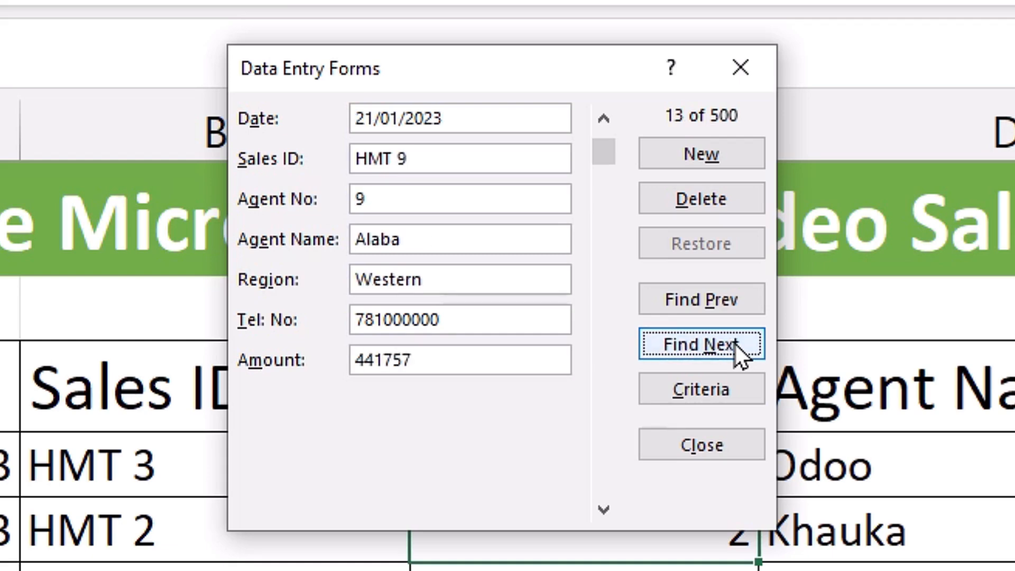
- Drag the data form scrollbar and jump ahead ten records at a time
{"action": "left_click_drag", "start_coordinate": [603, 148], "coordinate": [610, 201]}
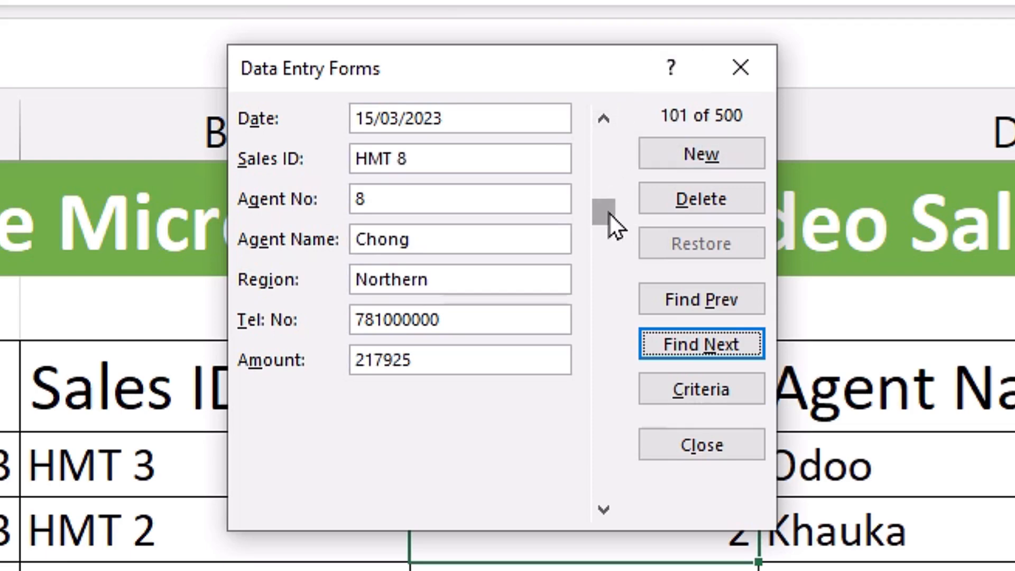
{"action": "left_click_drag", "start_coordinate": [608, 211], "coordinate": [597, 108]}
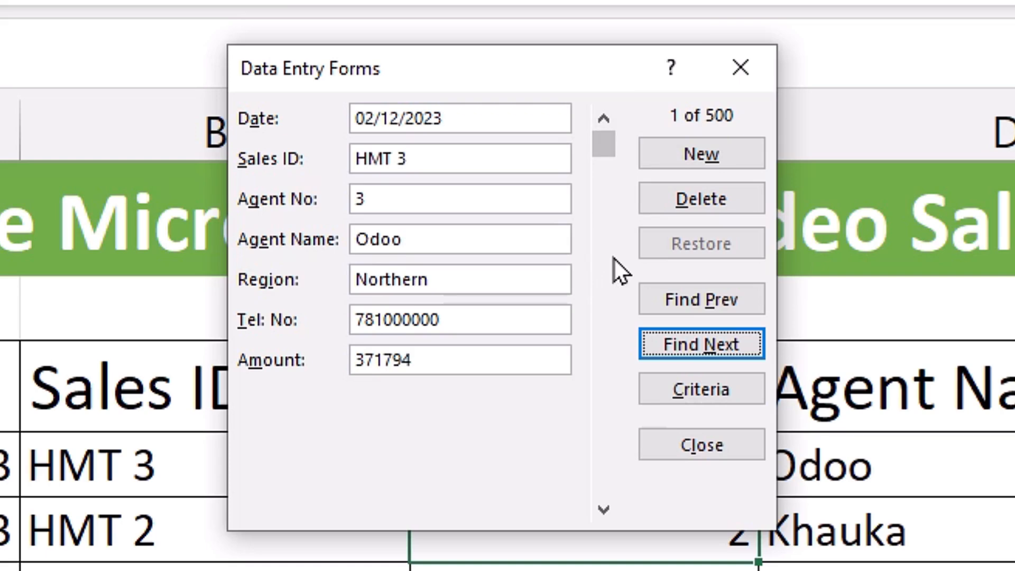
{"action": "left_click", "coordinate": [610, 242]}
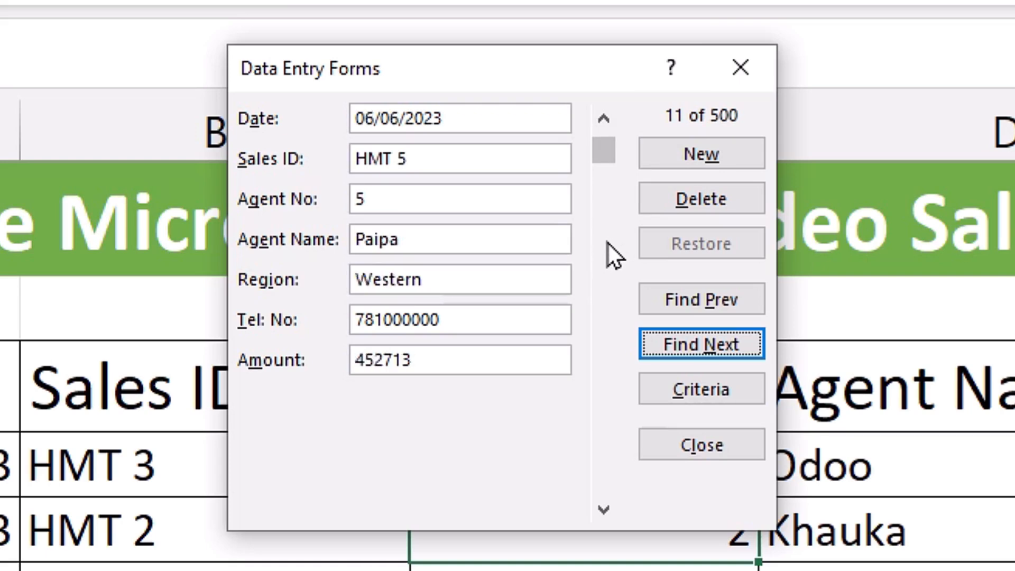
{"action": "left_click", "coordinate": [607, 242]}
{"action": "left_click", "coordinate": [607, 242]}
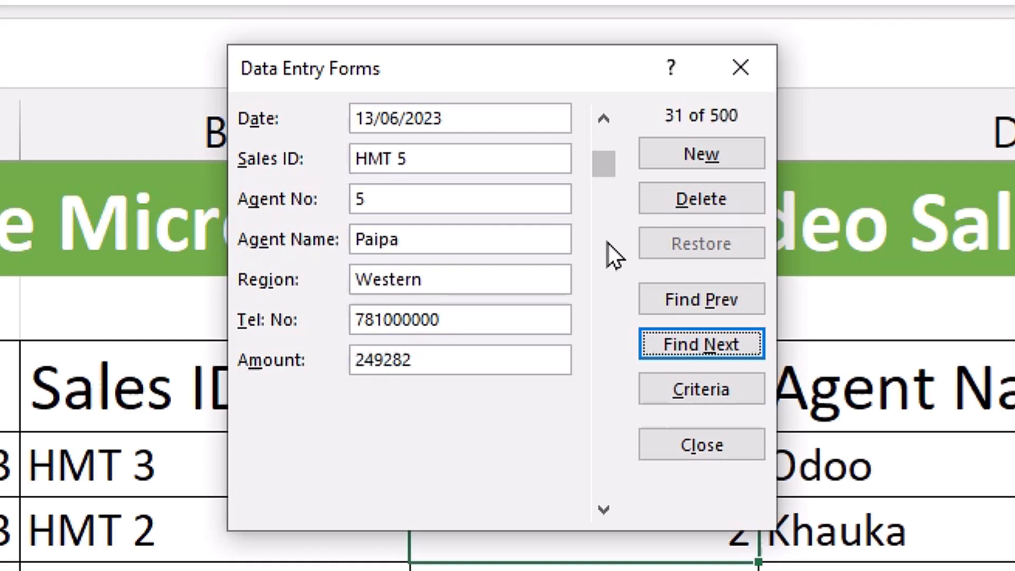
{"action": "left_click", "coordinate": [615, 272]}
{"action": "left_click", "coordinate": [615, 285]}
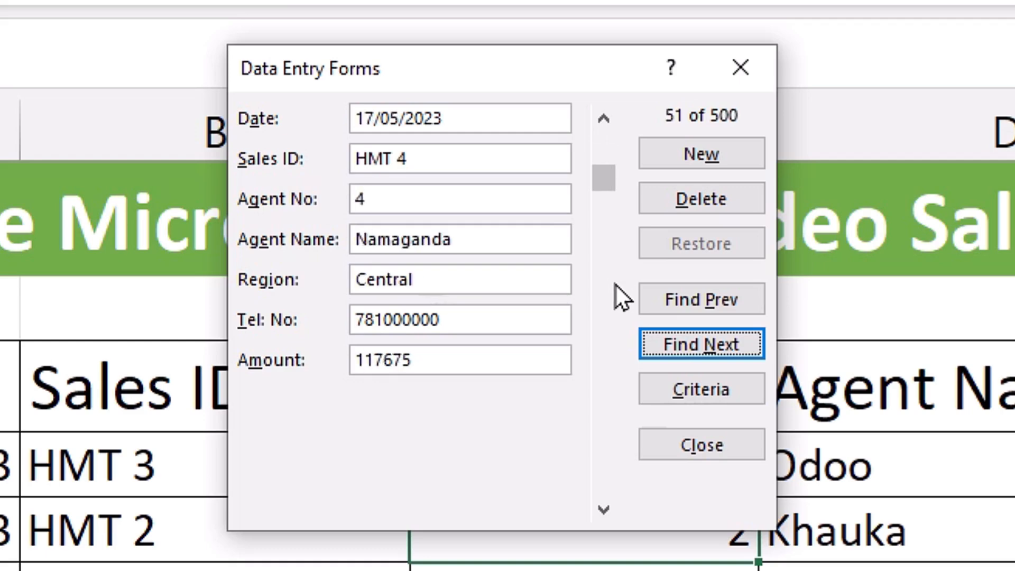
- Step forward one record at a time to record 71 of 500
{"action": "left_click", "coordinate": [602, 506]}
{"action": "left_click", "coordinate": [602, 506]}
{"action": "left_click", "coordinate": [603, 506]}
{"action": "left_click", "coordinate": [602, 506]}
{"action": "left_click", "coordinate": [602, 506]}
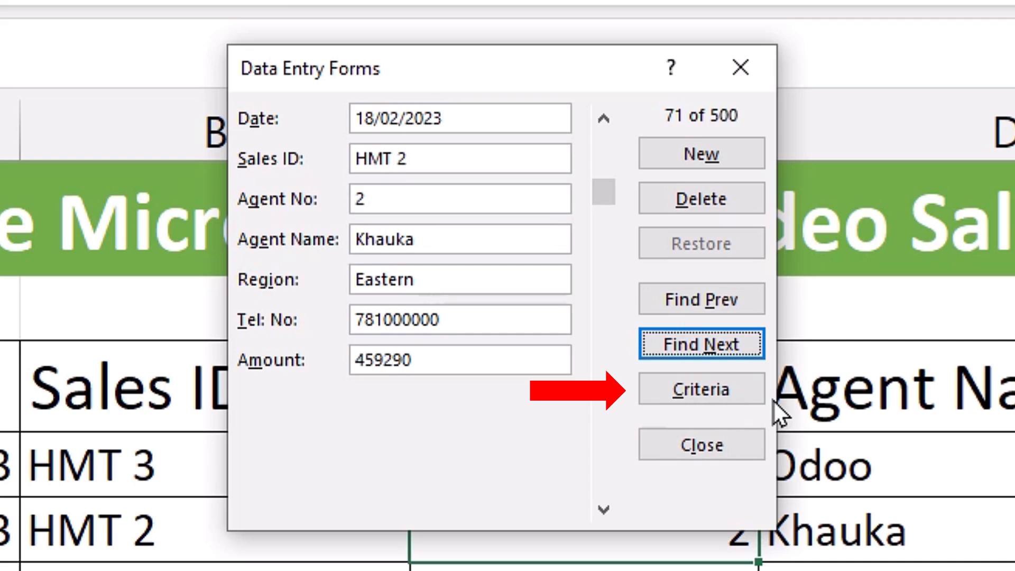
- Enter agent 10's name as the Agent Name search criterion and return to the records
{"action": "left_click", "coordinate": [692, 380]}
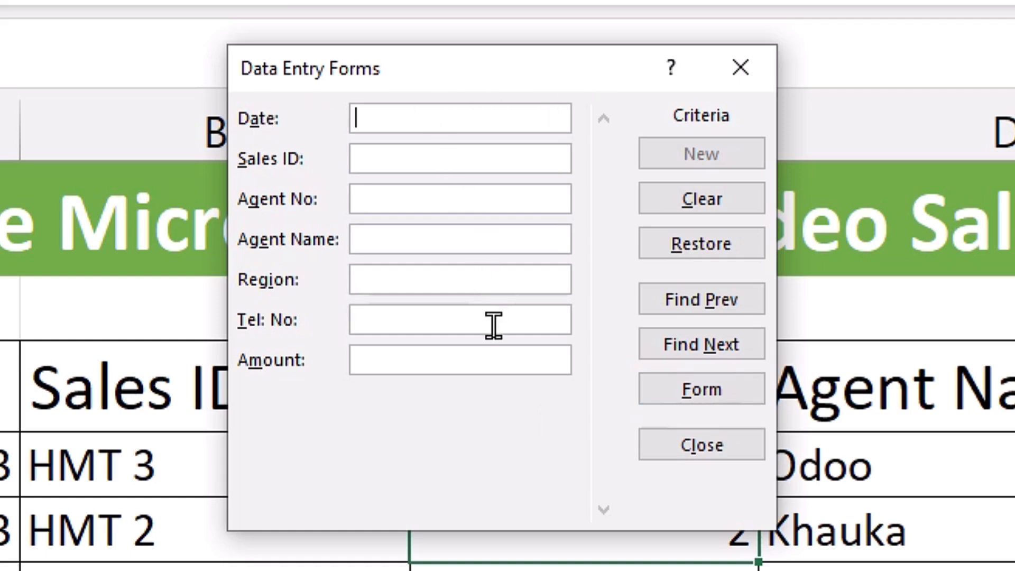
{"action": "left_click", "coordinate": [400, 239]}
{"action": "type", "text": "Bese"}
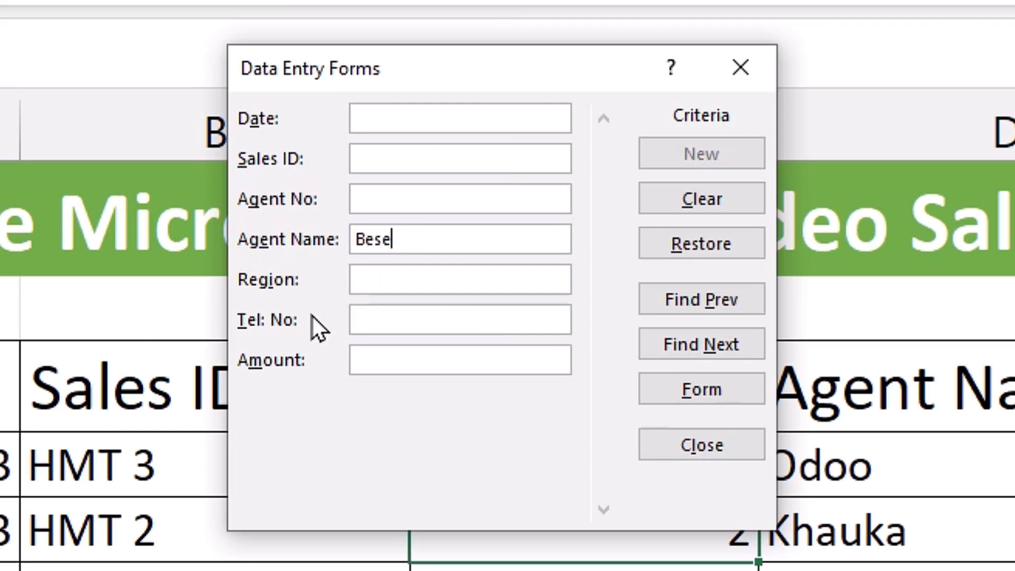
{"action": "type", "text": "ba"}
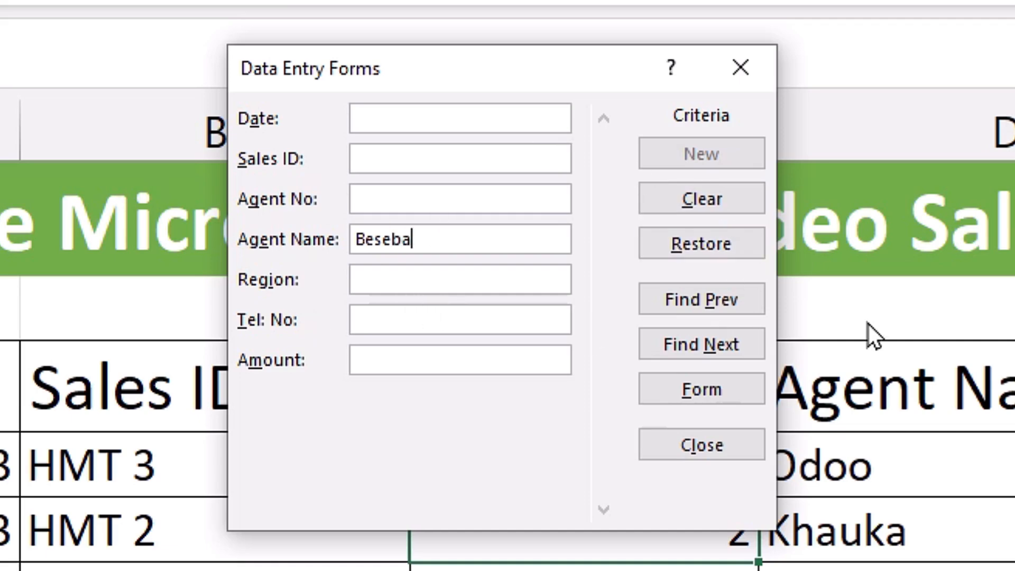
{"action": "left_click", "coordinate": [713, 382]}
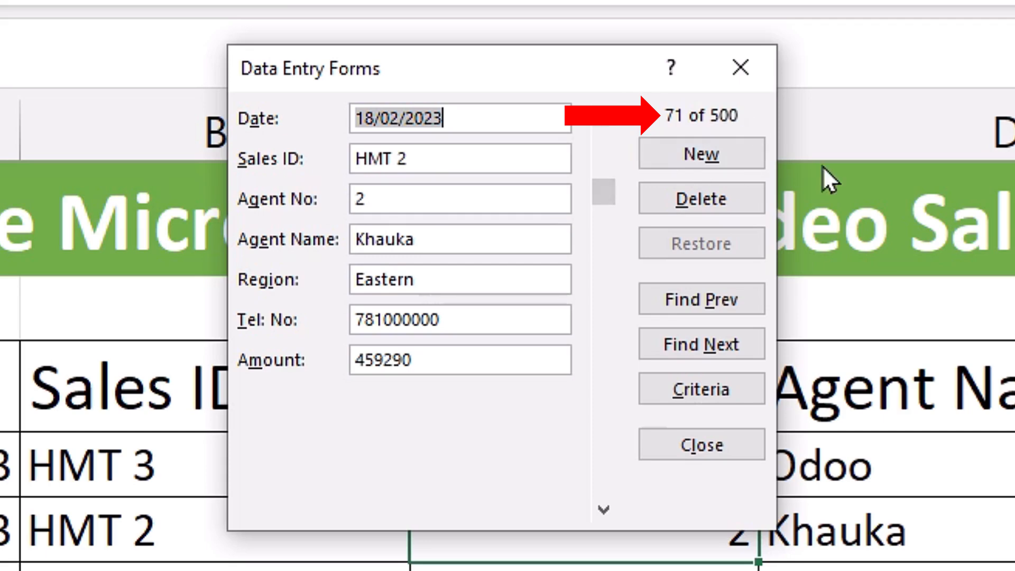
- Browse agent 10's matching sales records, then return to Criteria and select the agent name
{"action": "left_click", "coordinate": [720, 341]}
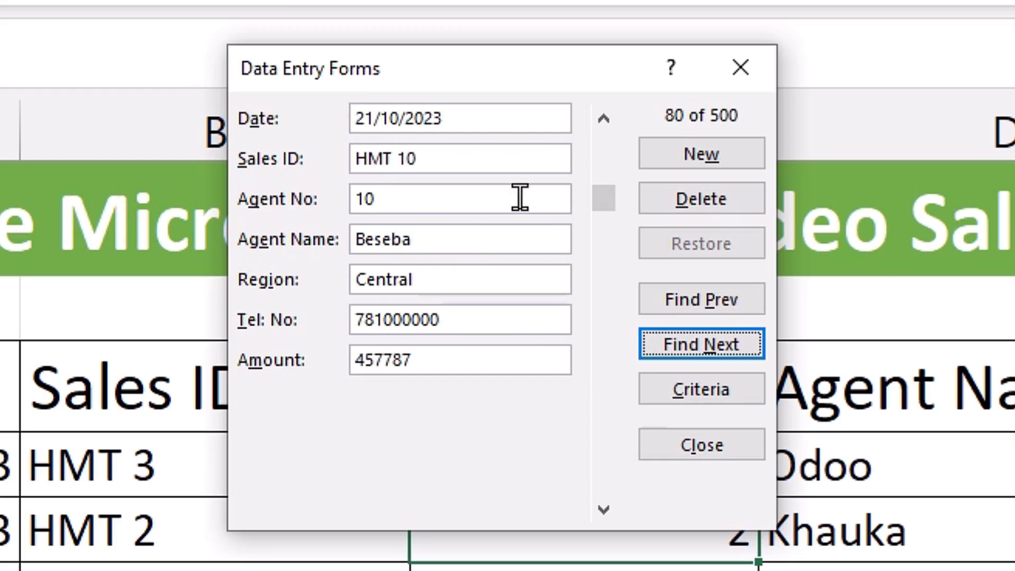
{"action": "left_click", "coordinate": [700, 344]}
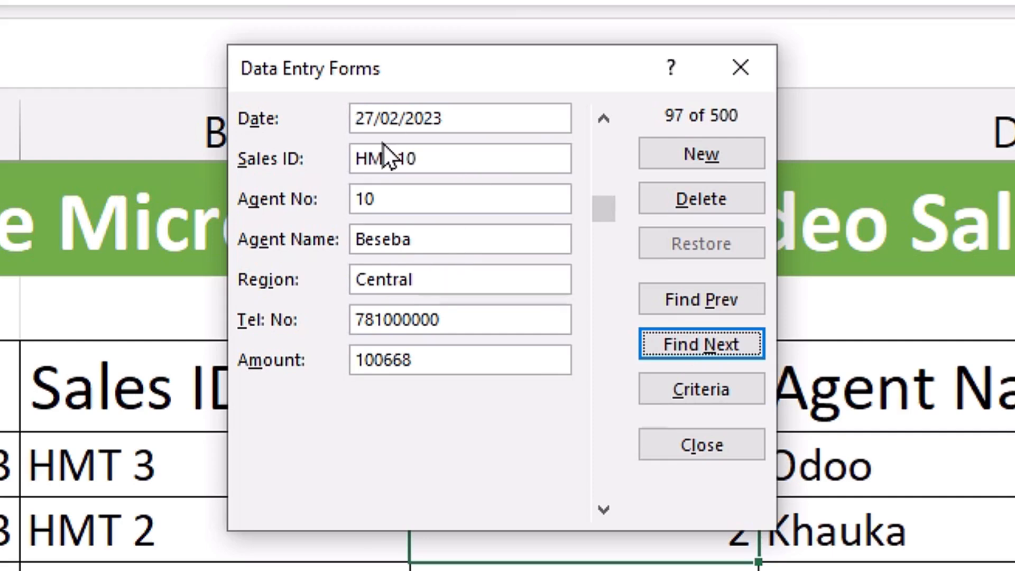
{"action": "left_click", "coordinate": [702, 347]}
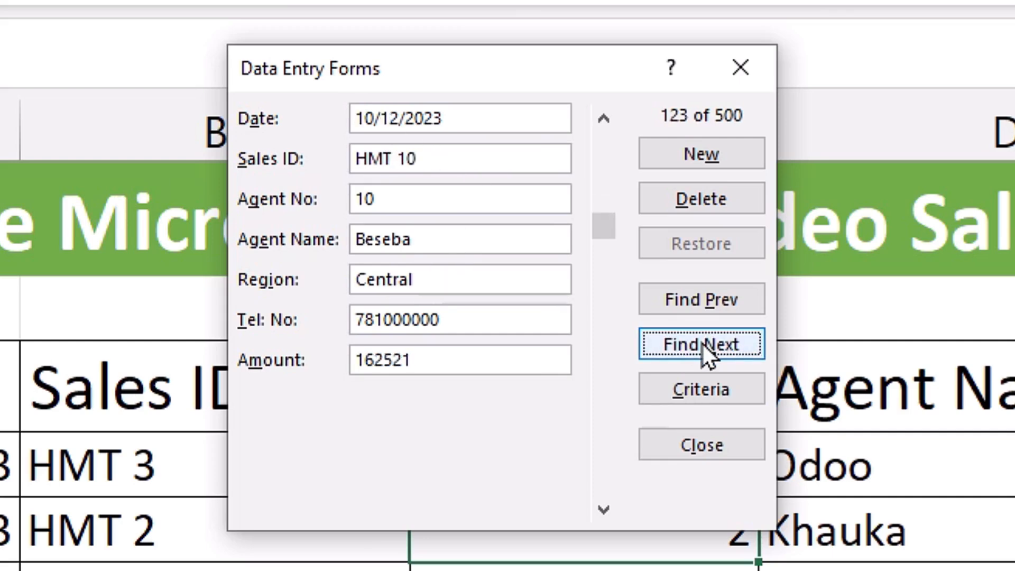
{"action": "left_click", "coordinate": [702, 346]}
{"action": "left_click", "coordinate": [702, 346]}
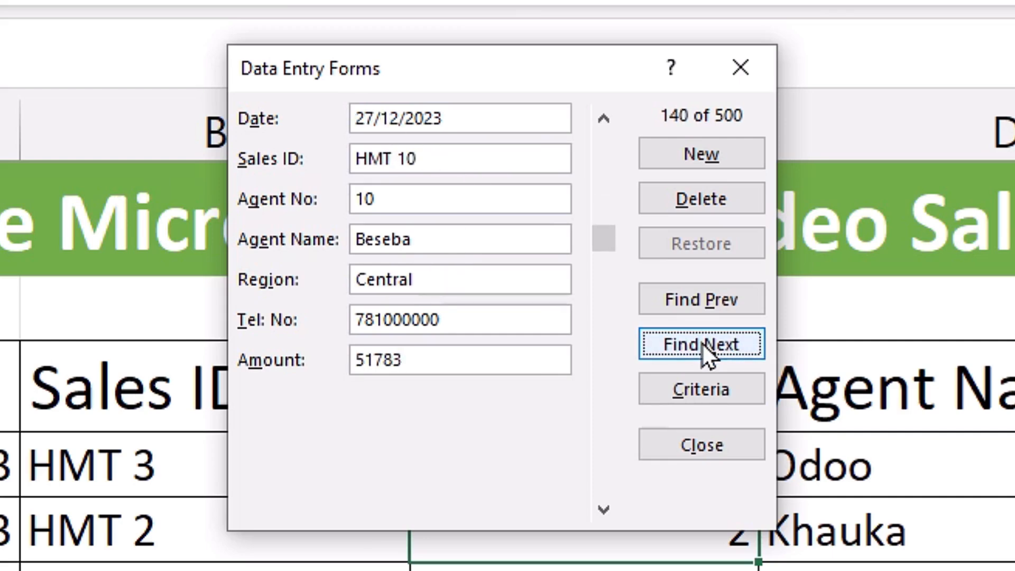
{"action": "left_click", "coordinate": [702, 346]}
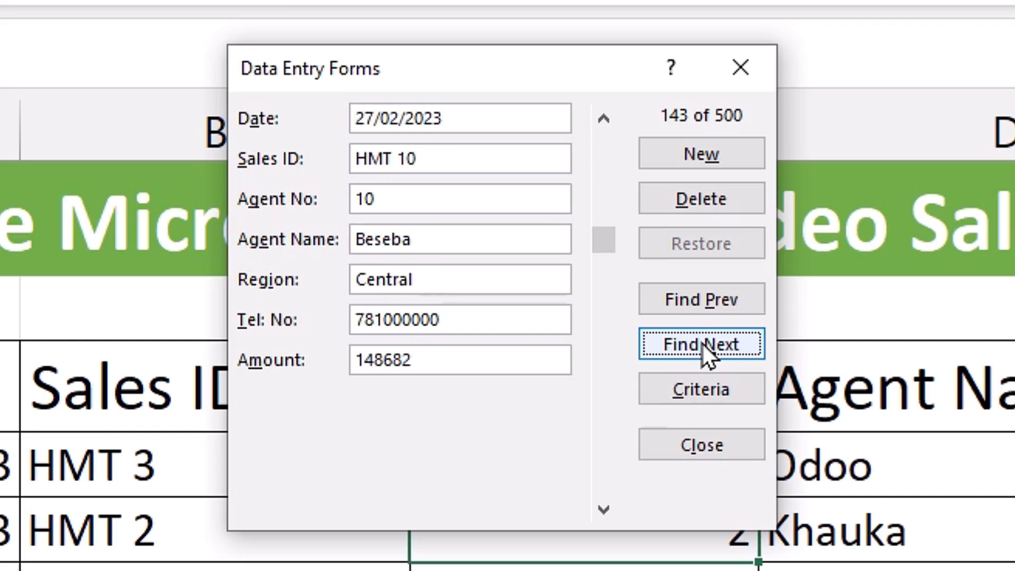
{"action": "left_click", "coordinate": [702, 344]}
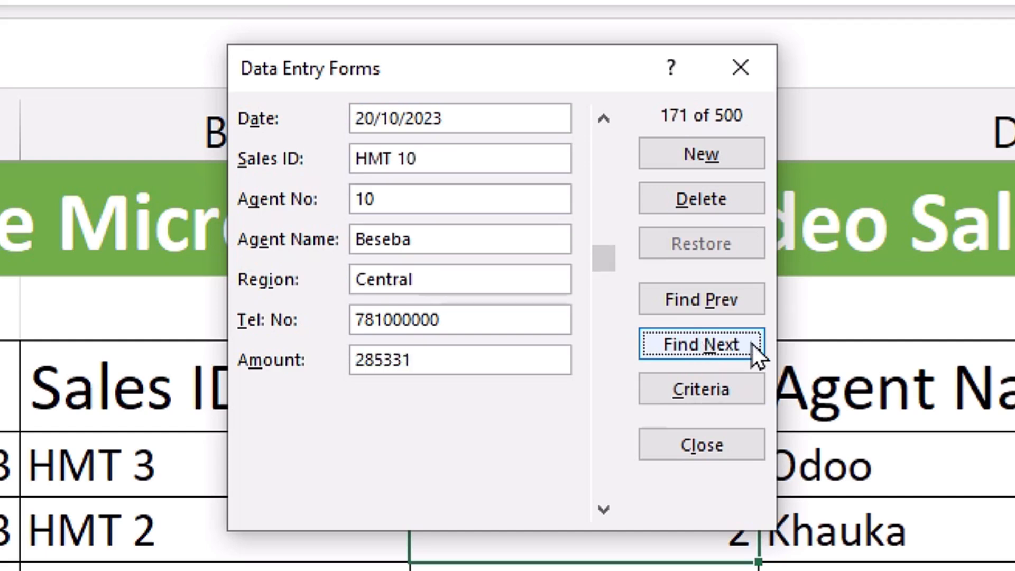
{"action": "left_click", "coordinate": [709, 390]}
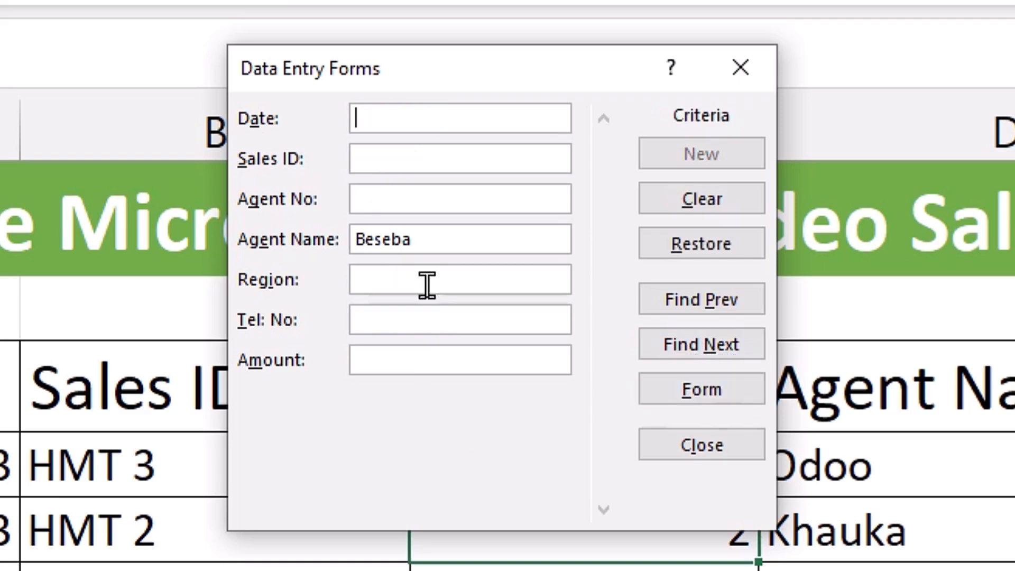
{"action": "double_click", "coordinate": [450, 241]}
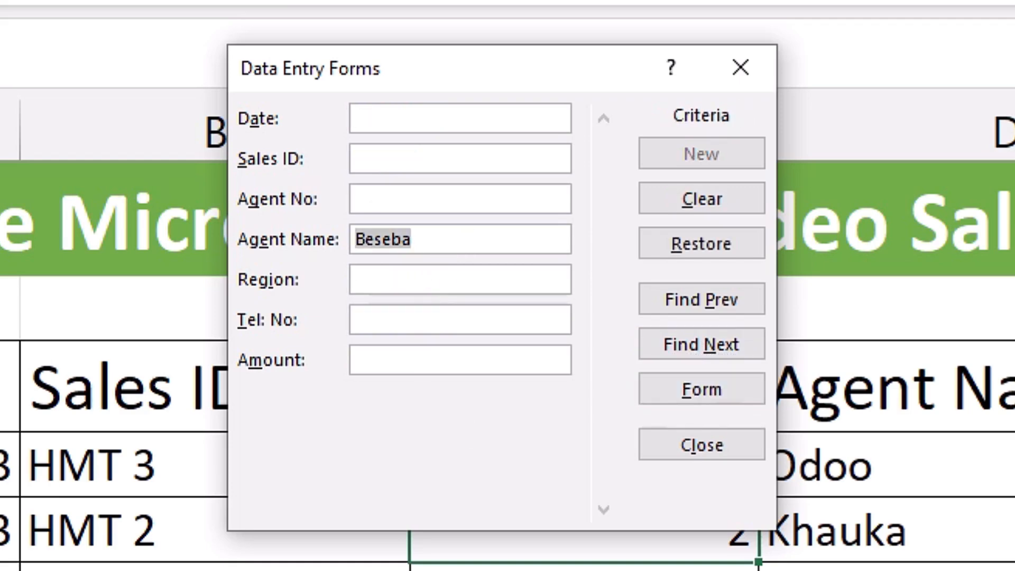
- Replace the agent name criterion with Amount >300000 and apply it
{"action": "key", "text": "BackSpace"}
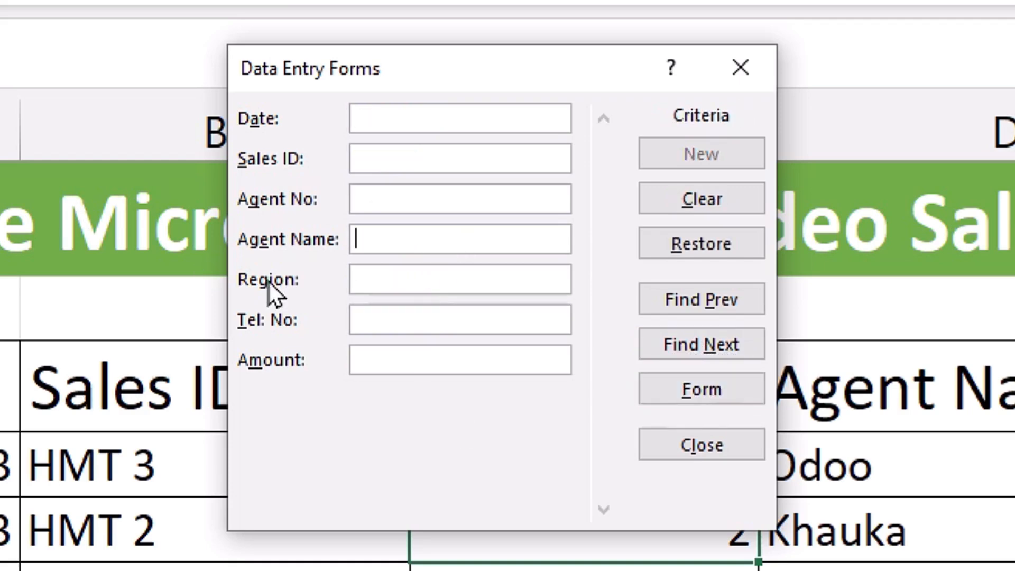
{"action": "left_click", "coordinate": [443, 361]}
{"action": "type", "text": ">300000"}
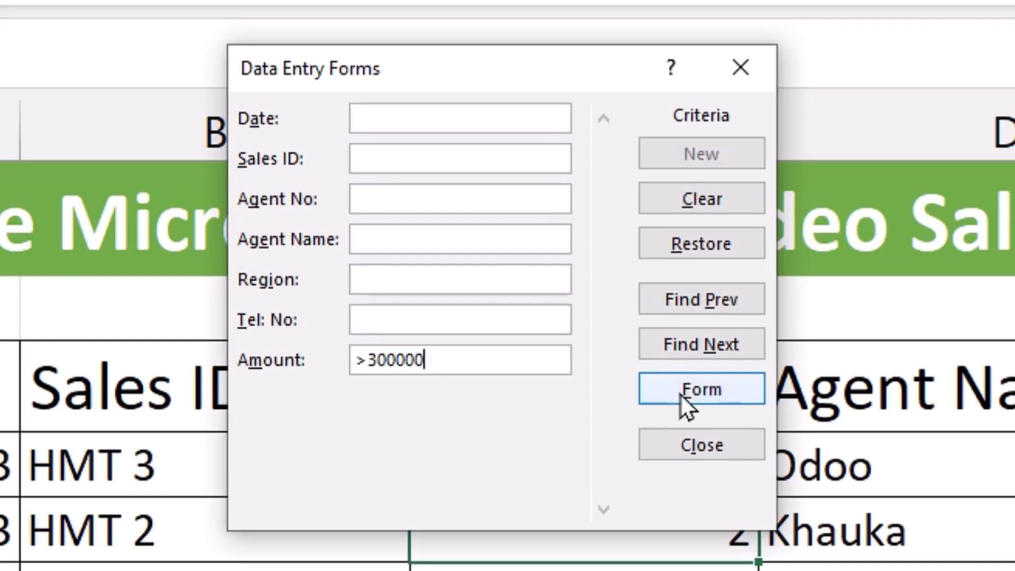
{"action": "left_click", "coordinate": [705, 390]}
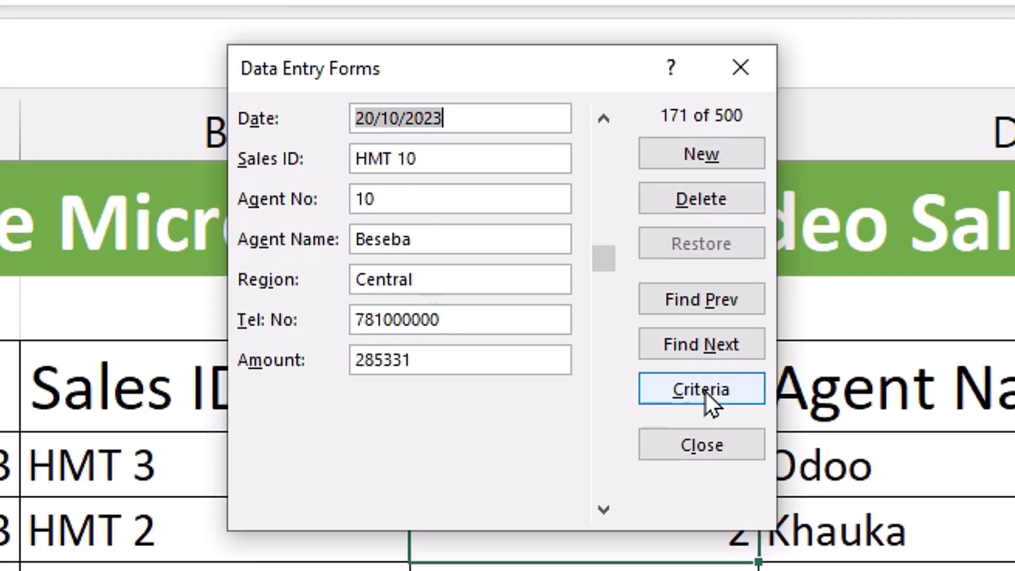
- Browse the sales records over 300000, then return to the criteria
{"action": "left_click", "coordinate": [719, 345]}
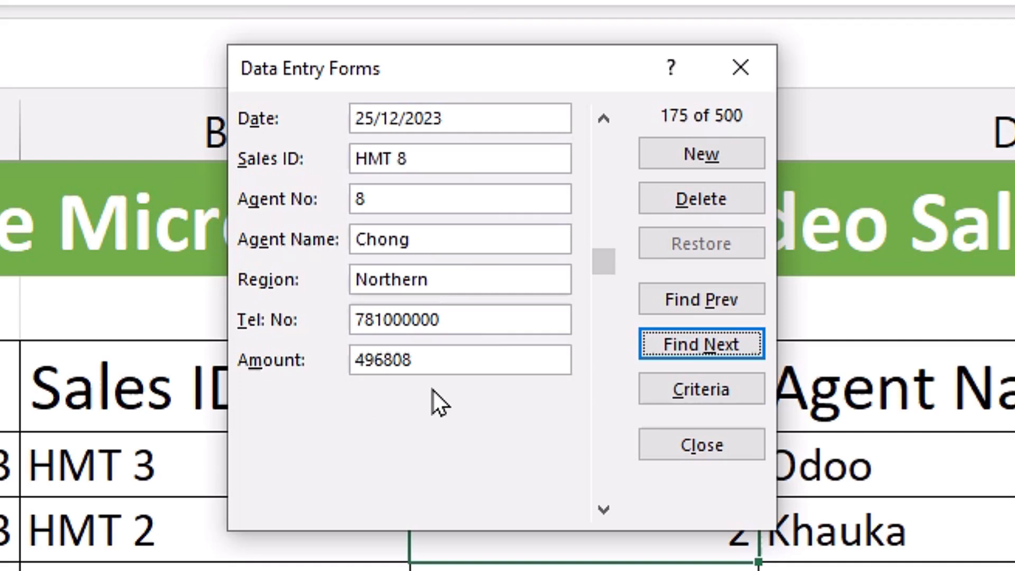
{"action": "left_click", "coordinate": [740, 343]}
{"action": "left_click", "coordinate": [723, 345]}
{"action": "left_click", "coordinate": [721, 345]}
{"action": "left_click", "coordinate": [719, 340]}
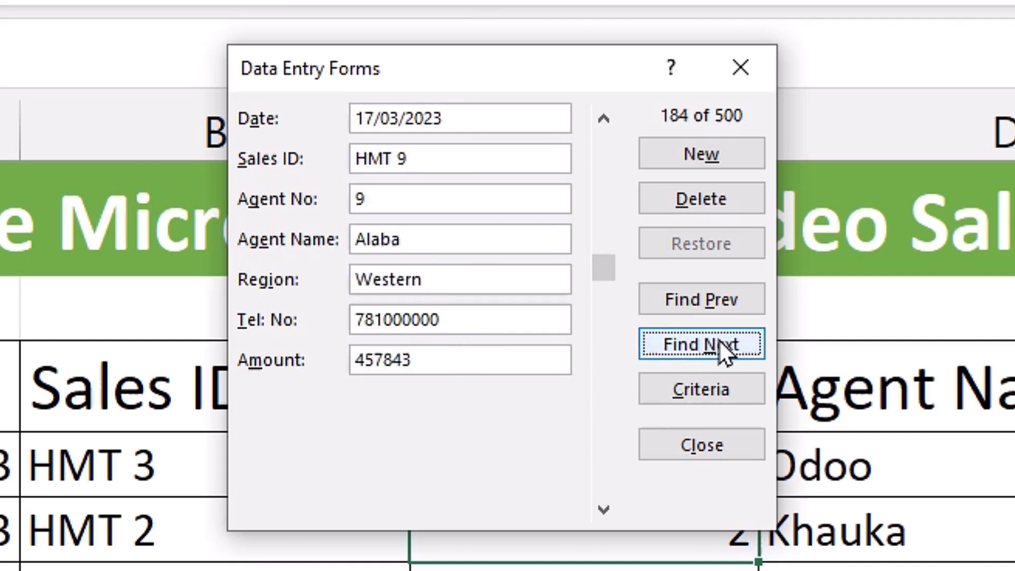
{"action": "left_click", "coordinate": [719, 340]}
{"action": "left_click", "coordinate": [718, 339]}
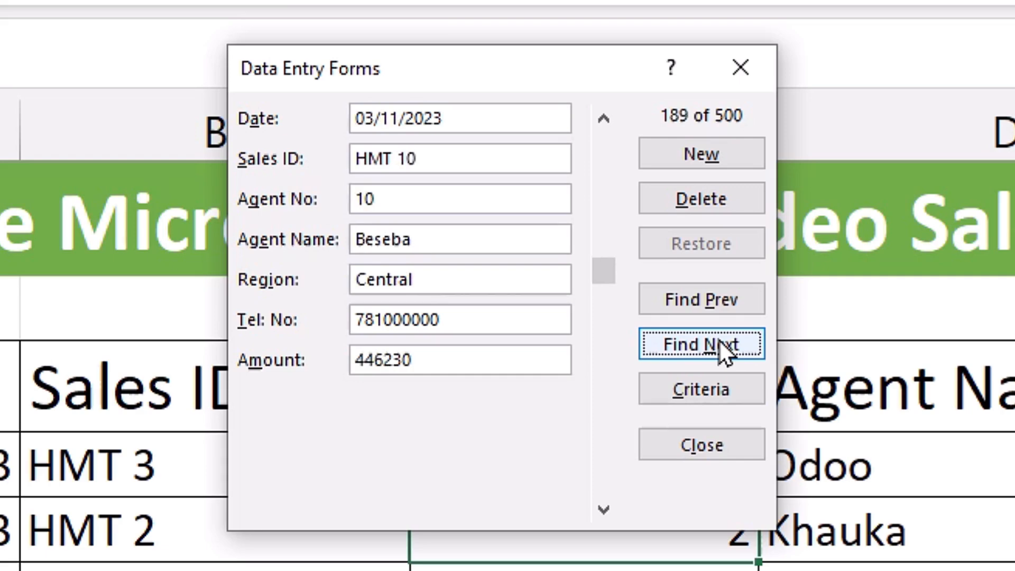
{"action": "left_click", "coordinate": [709, 386]}
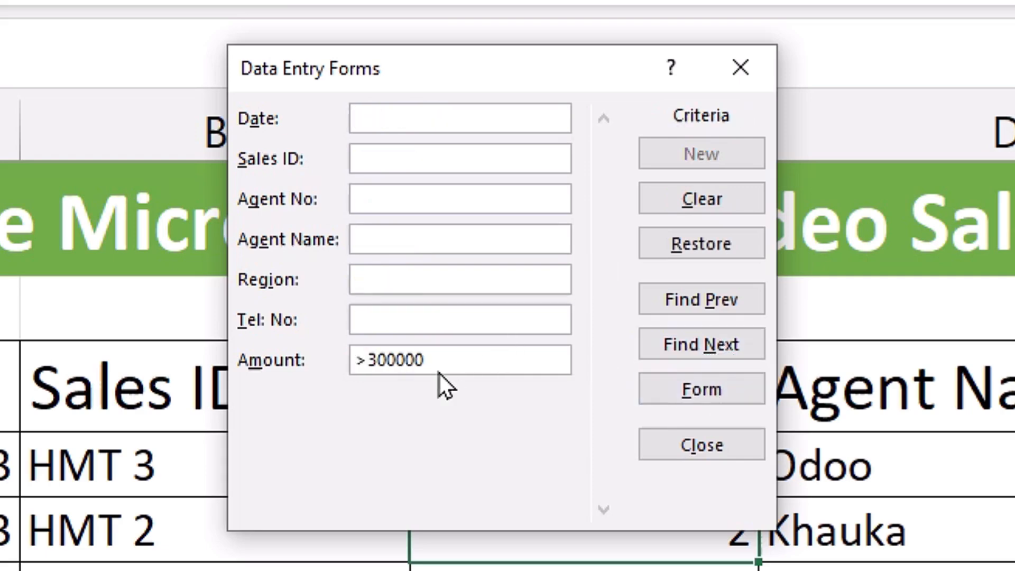
- Change the Amount criterion from >300000 to <100000 and apply it
{"action": "left_click_drag", "start_coordinate": [451, 361], "coordinate": [264, 363]}
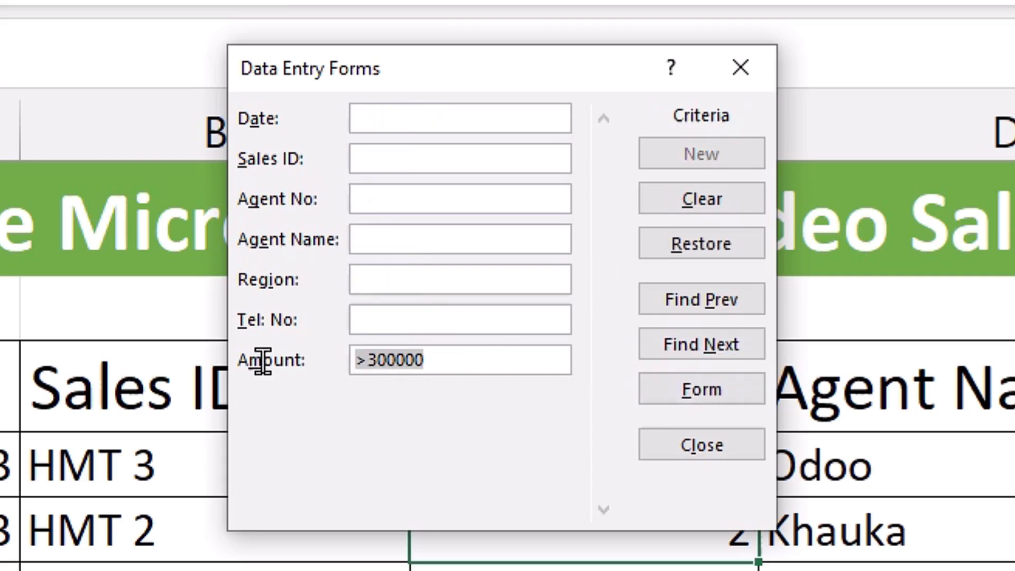
{"action": "type", "text": "<"}
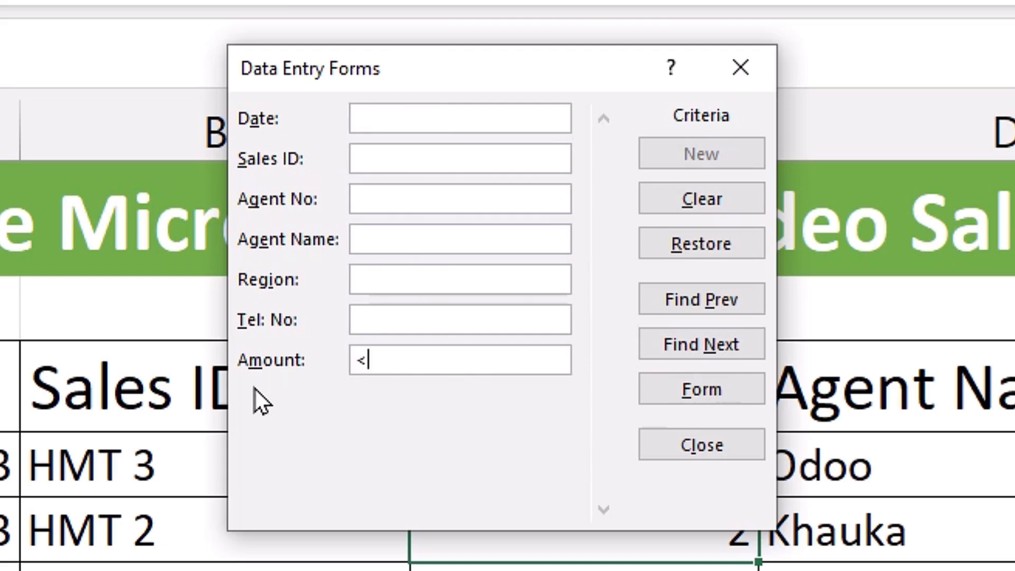
{"action": "type", "text": "100000"}
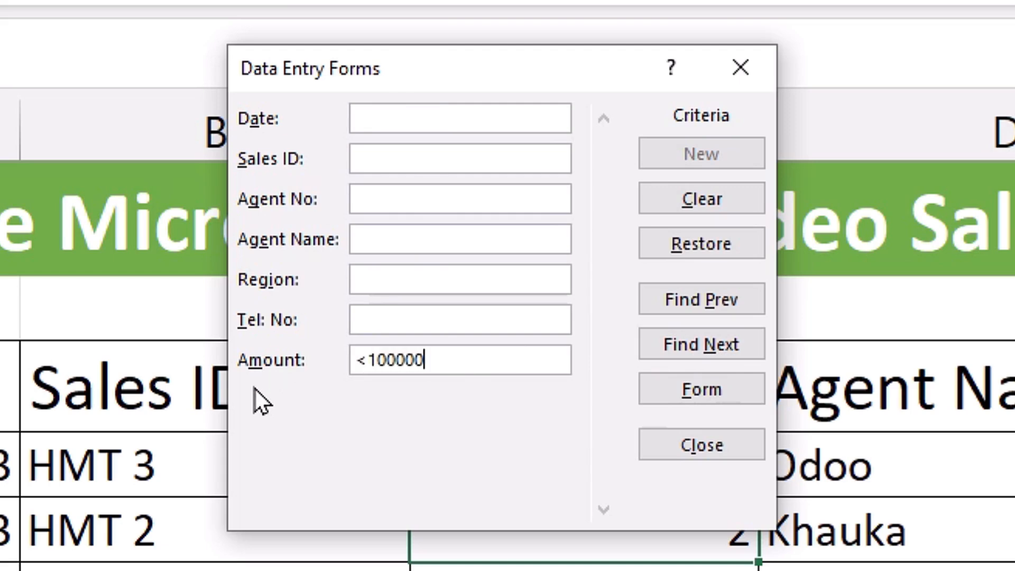
{"action": "left_click", "coordinate": [696, 389]}
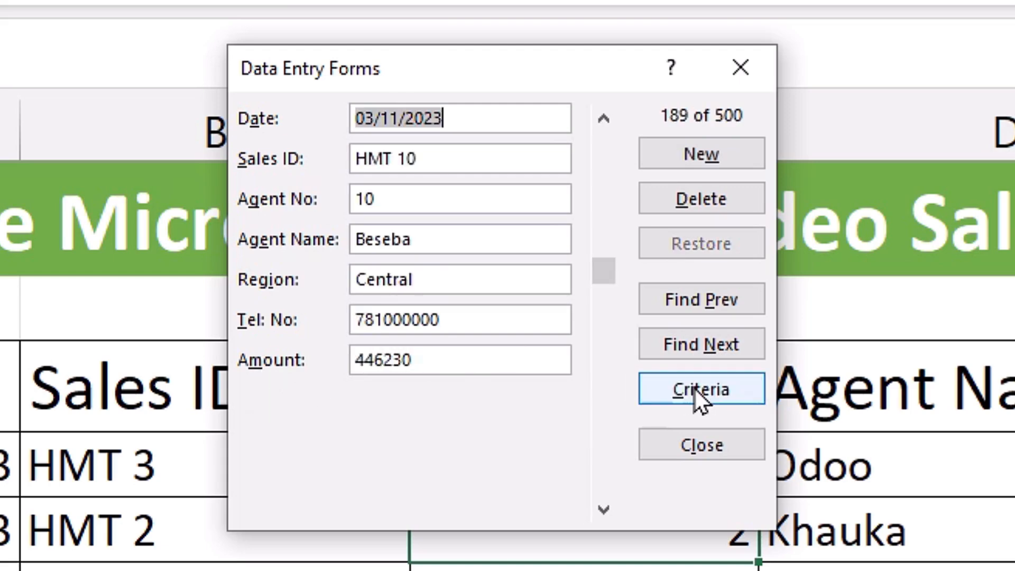
- Browse the records under 100000 forward and back, ending on record 205
{"action": "left_click", "coordinate": [715, 347]}
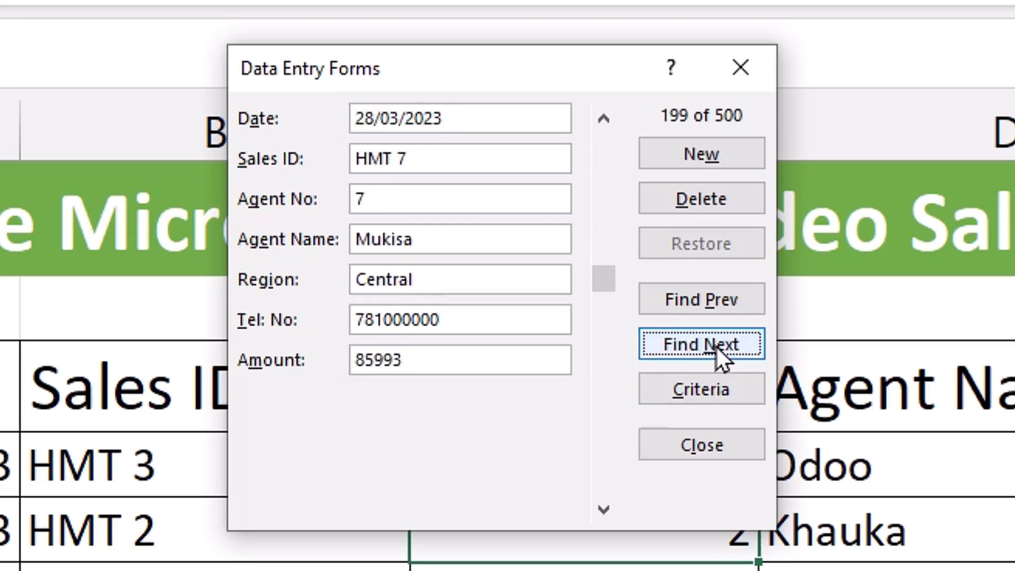
{"action": "left_click", "coordinate": [715, 345]}
{"action": "left_click", "coordinate": [715, 344]}
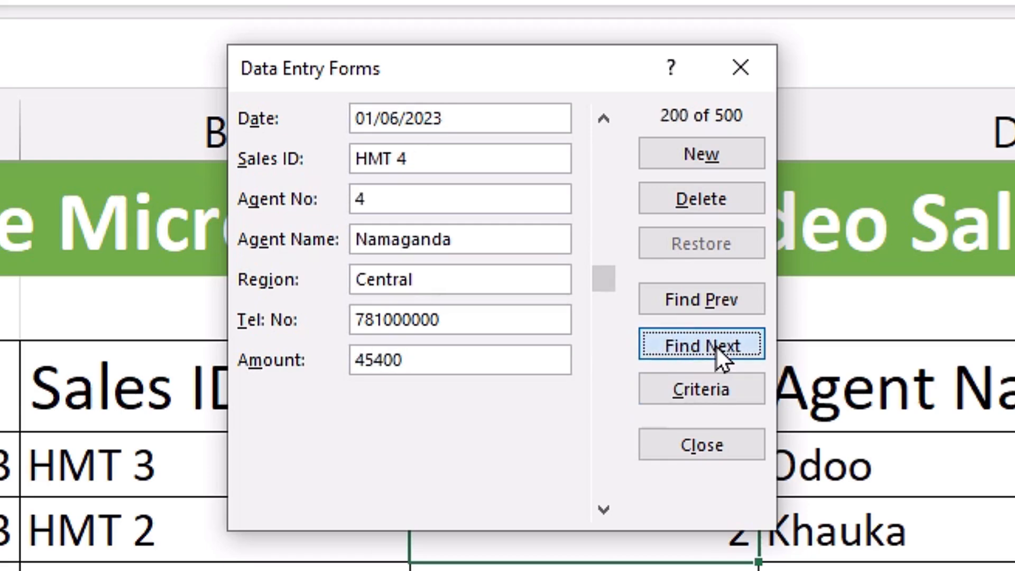
{"action": "left_click", "coordinate": [727, 299]}
{"action": "left_click", "coordinate": [726, 300]}
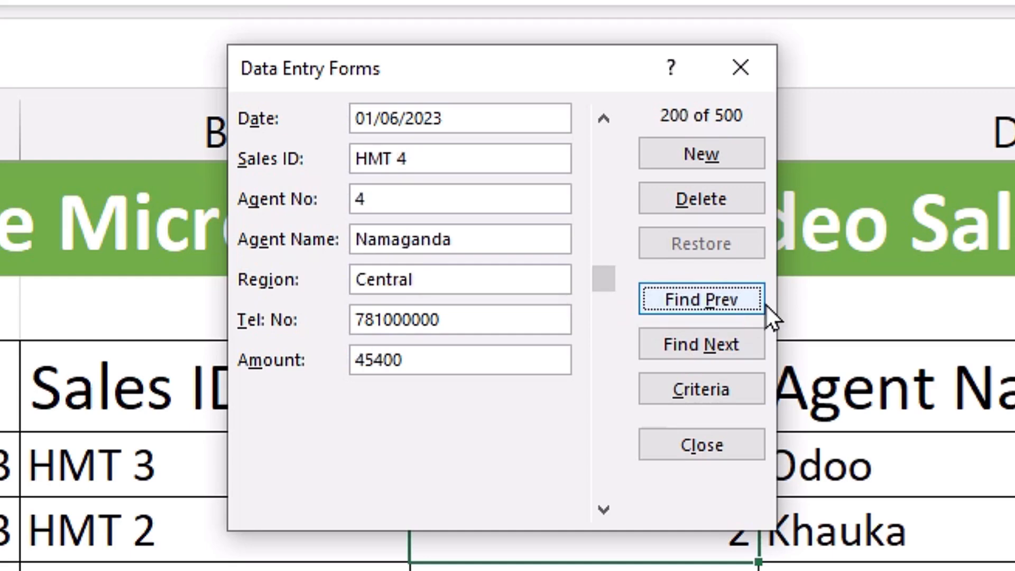
{"action": "left_click", "coordinate": [735, 347]}
{"action": "left_click", "coordinate": [734, 346]}
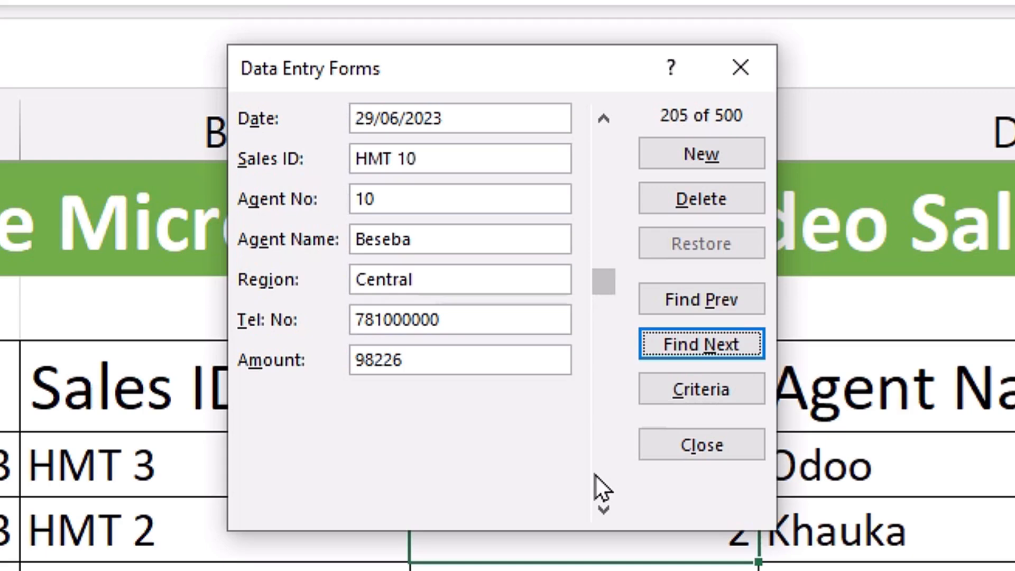
- Close the data form and copy the headers and first record in J9:P10
{"action": "key", "text": "Escape"}
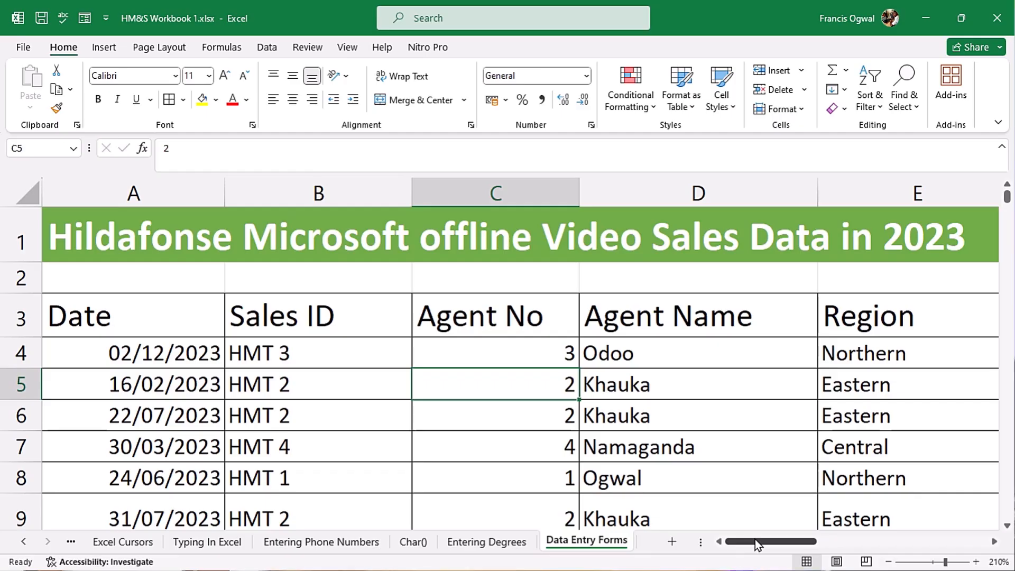
{"action": "left_click_drag", "start_coordinate": [754, 539], "coordinate": [847, 542]}
{"action": "left_click_drag", "start_coordinate": [227, 293], "coordinate": [853, 325]}
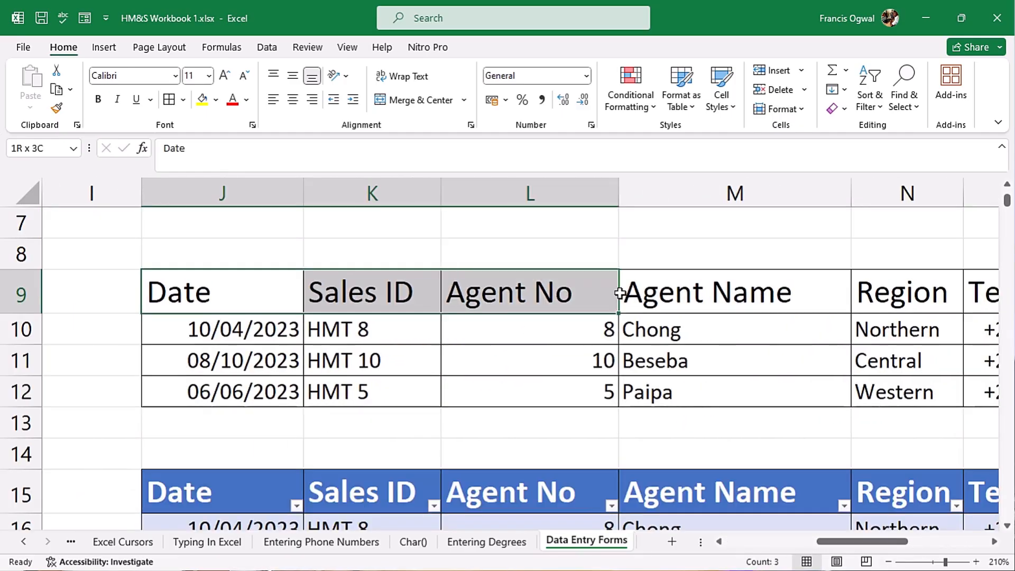
{"action": "key", "text": "ctrl+c"}
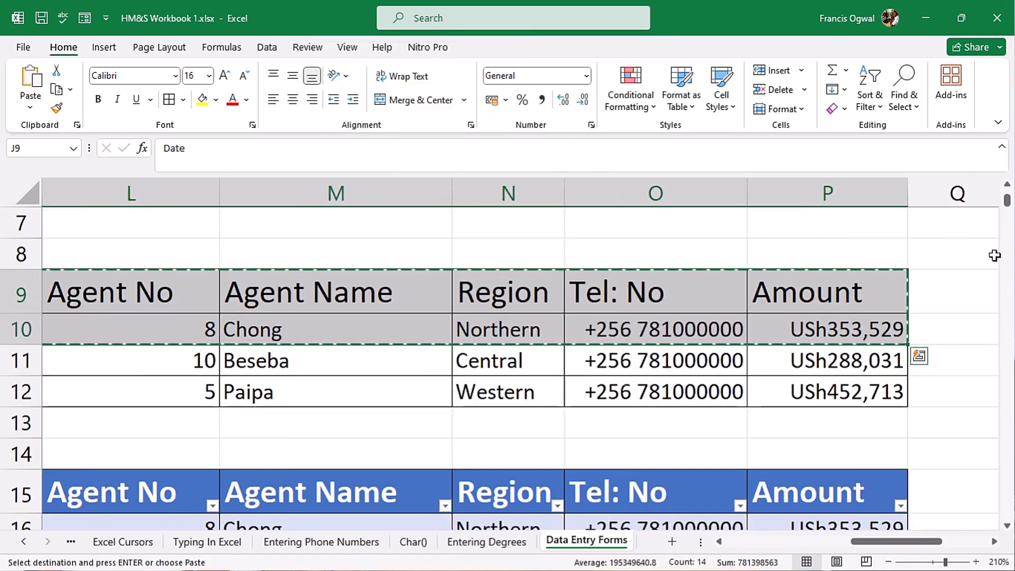
- Paste the copy at J21 and select the Amount range P22:P32
{"action": "left_click_drag", "start_coordinate": [1008, 204], "coordinate": [1008, 213]}
{"action": "left_click_drag", "start_coordinate": [894, 541], "coordinate": [849, 541]}
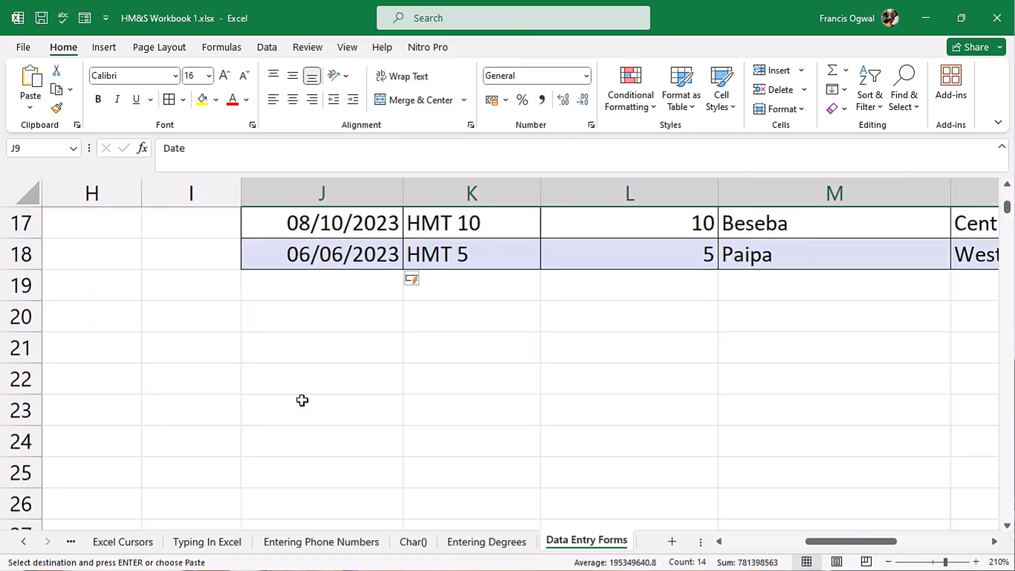
{"action": "left_click", "coordinate": [298, 342]}
{"action": "key", "text": "ctrl+v"}
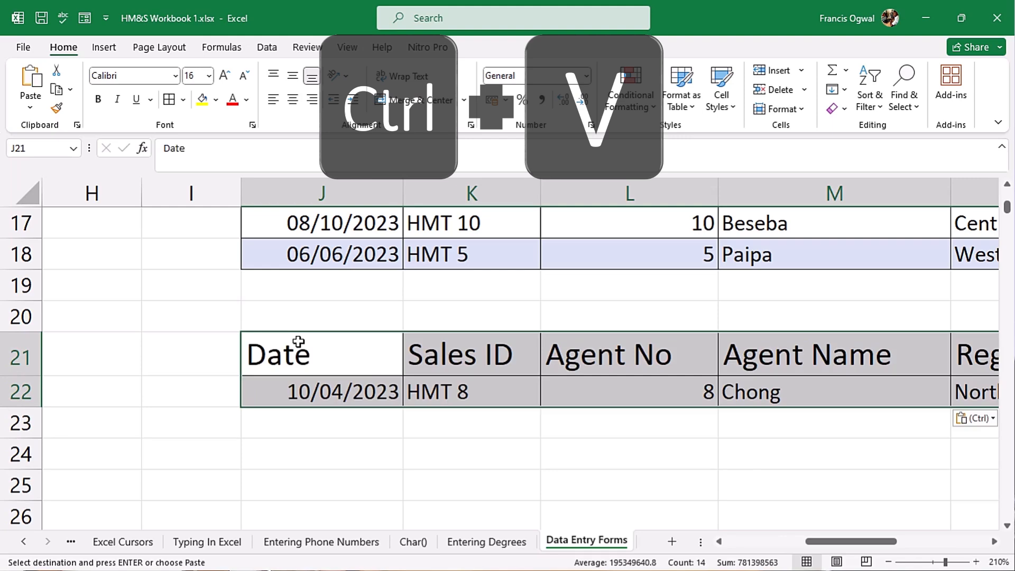
{"action": "scroll", "coordinate": [855, 526], "scroll_direction": "right", "scroll_amount": 2}
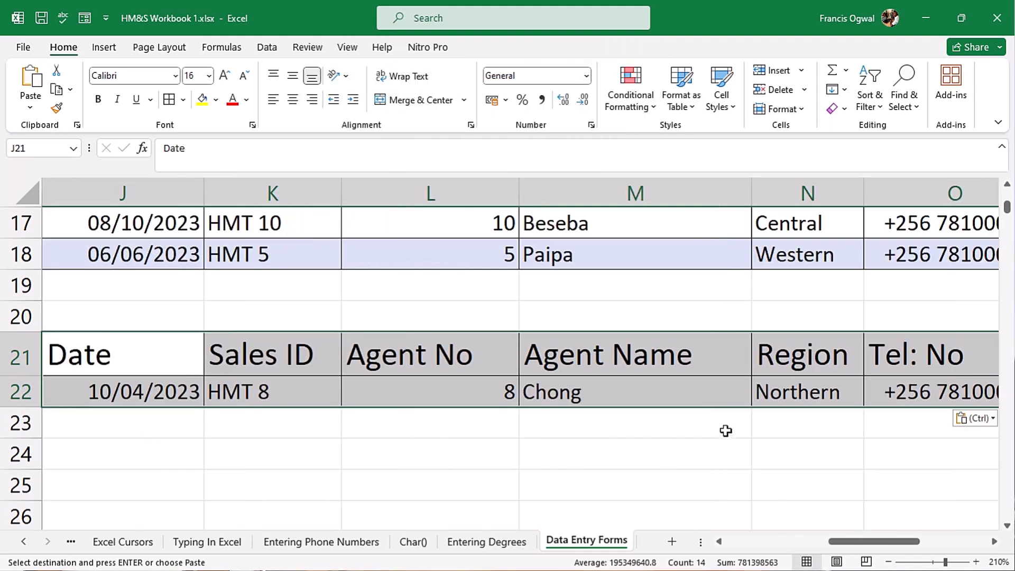
{"action": "scroll", "coordinate": [724, 430], "scroll_direction": "right", "scroll_amount": 2}
{"action": "left_click", "coordinate": [813, 392]}
{"action": "mouse_move", "coordinate": [811, 391]}
{"action": "left_mouse_down"}
{"action": "mouse_move", "coordinate": [819, 553]}
{"action": "mouse_move", "coordinate": [826, 405]}
{"action": "left_mouse_up"}
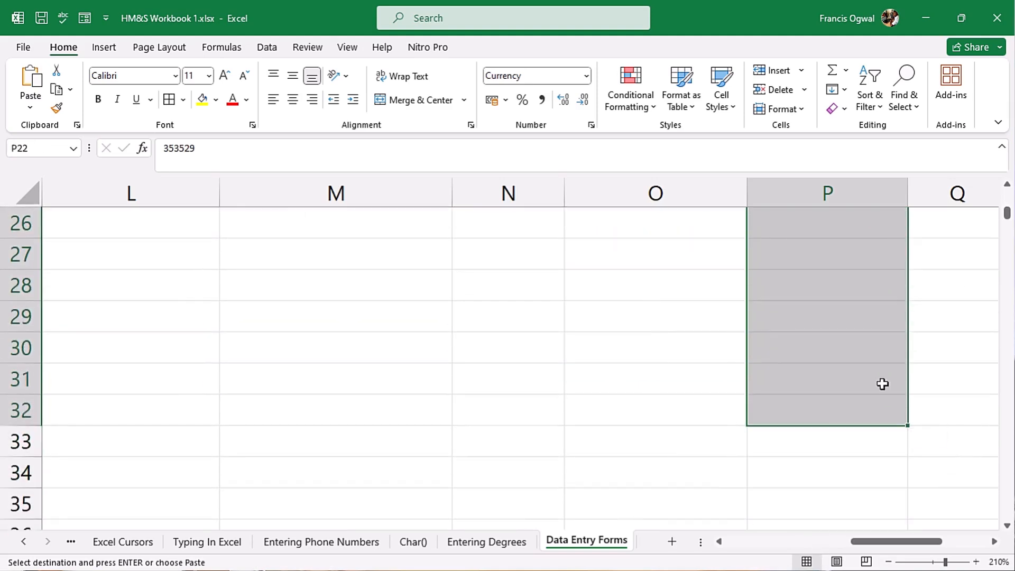
{"action": "left_click_drag", "start_coordinate": [1007, 209], "coordinate": [1008, 209]}
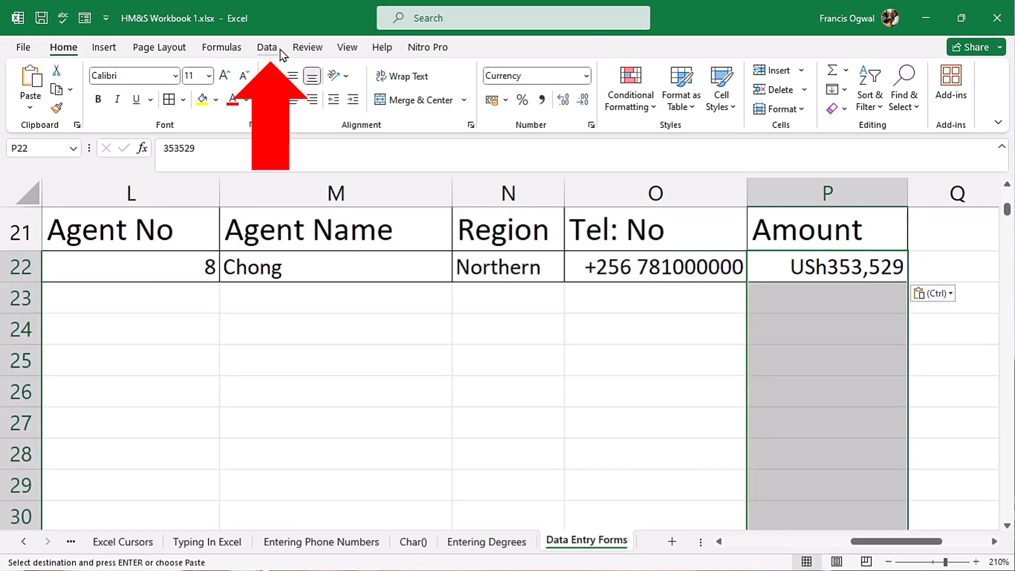
- Add a Data Validation rule on the Amount column: whole number greater than 100000
{"action": "left_click", "coordinate": [266, 47]}
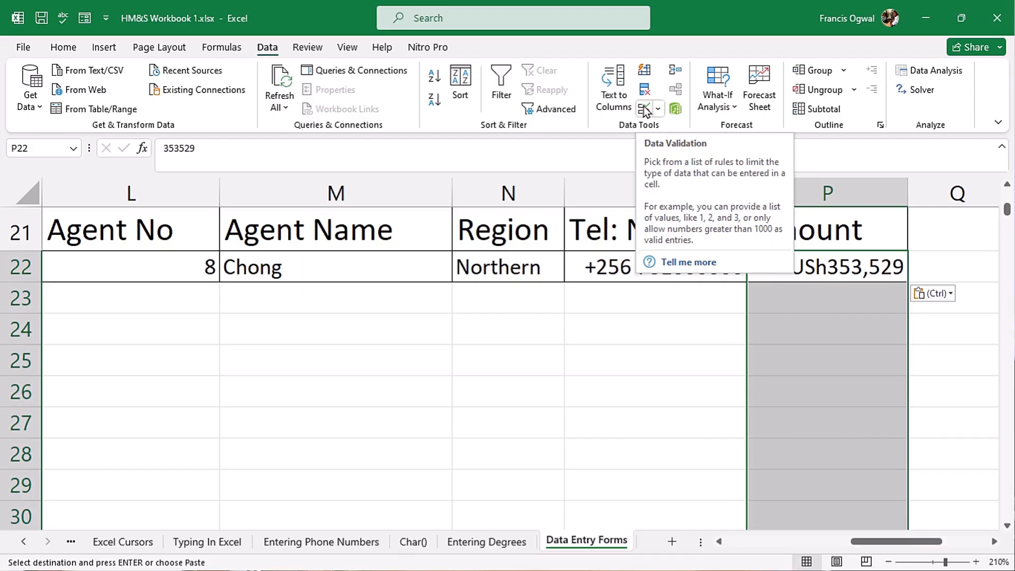
{"action": "left_click", "coordinate": [518, 96]}
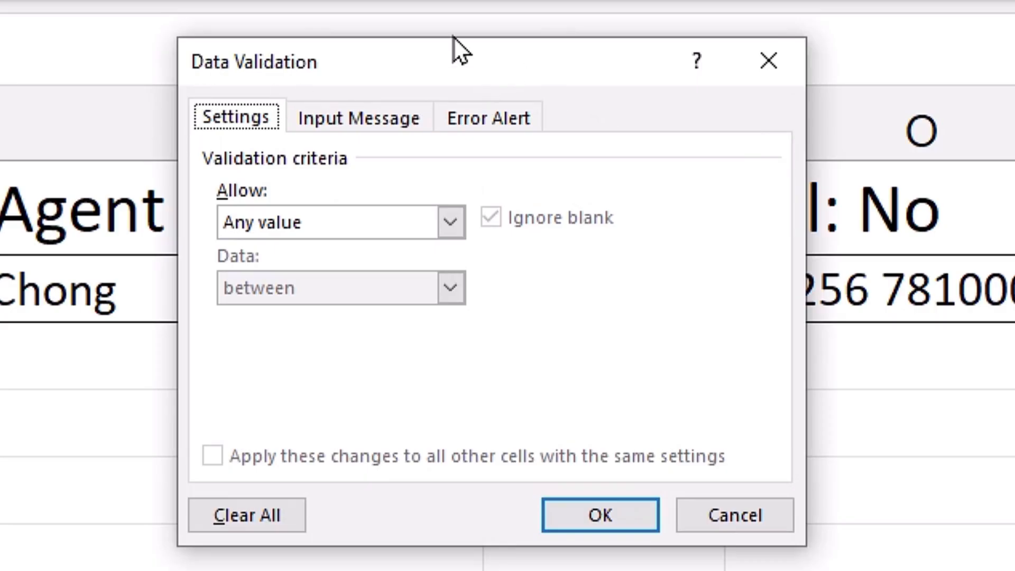
{"action": "left_click", "coordinate": [770, 62]}
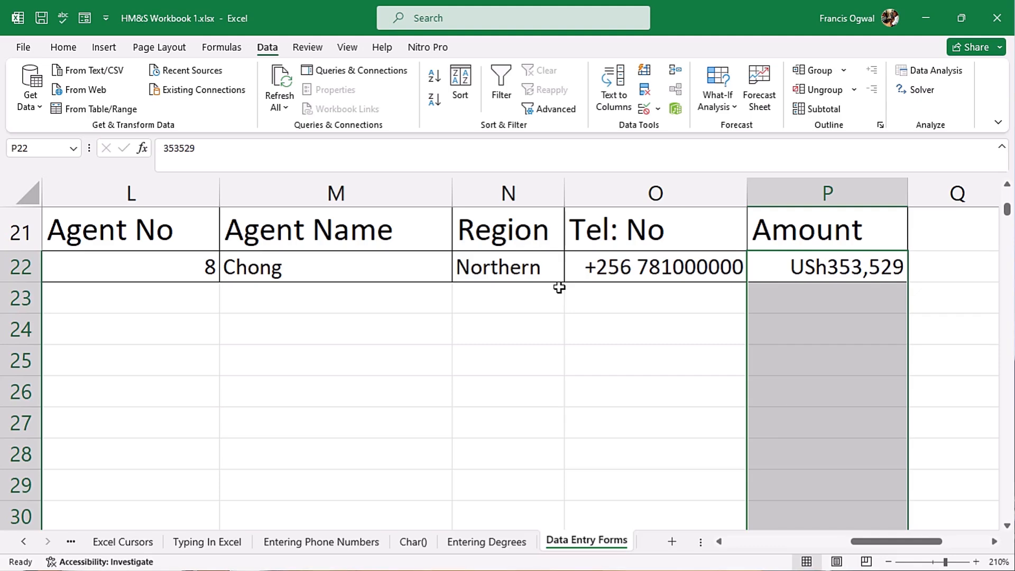
{"action": "key", "text": "alt+d"}
{"action": "key", "text": "l"}
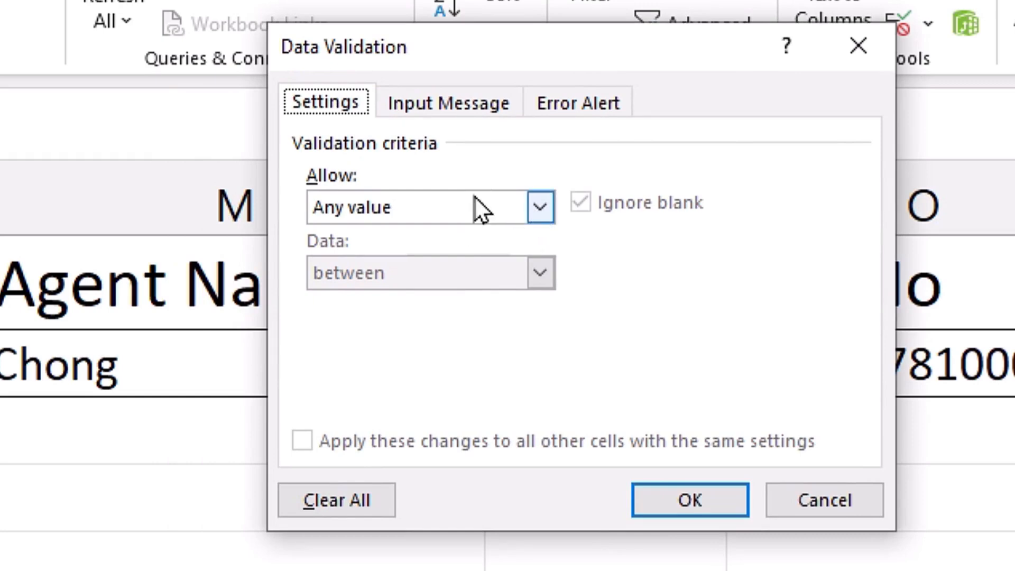
{"action": "left_click", "coordinate": [538, 207]}
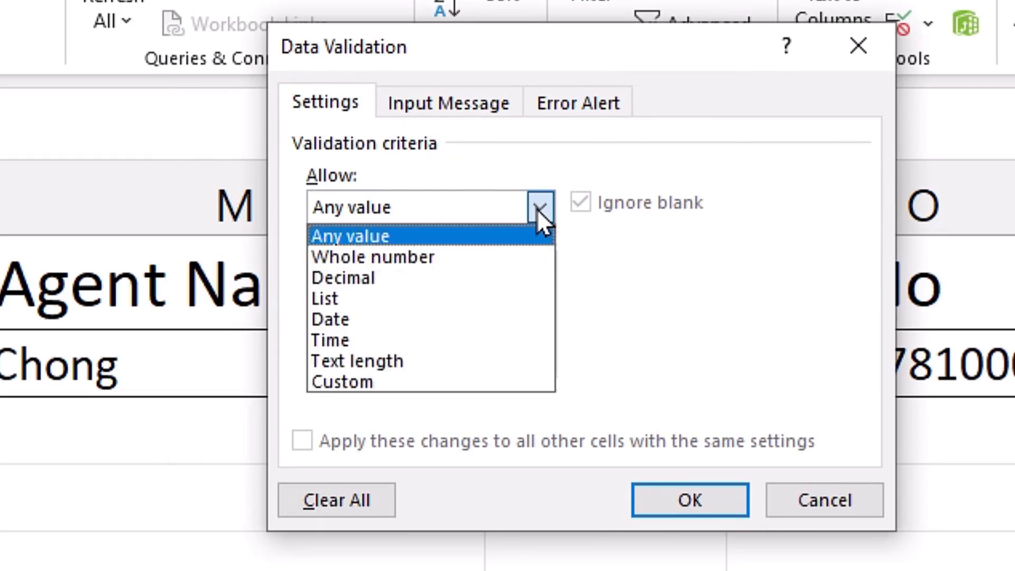
{"action": "left_click", "coordinate": [474, 256]}
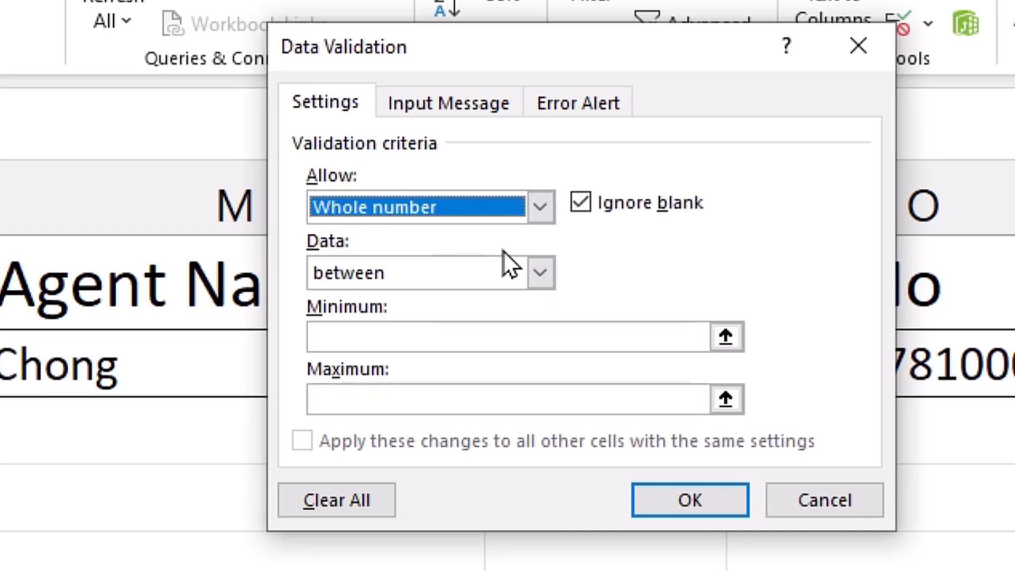
{"action": "left_click", "coordinate": [539, 273]}
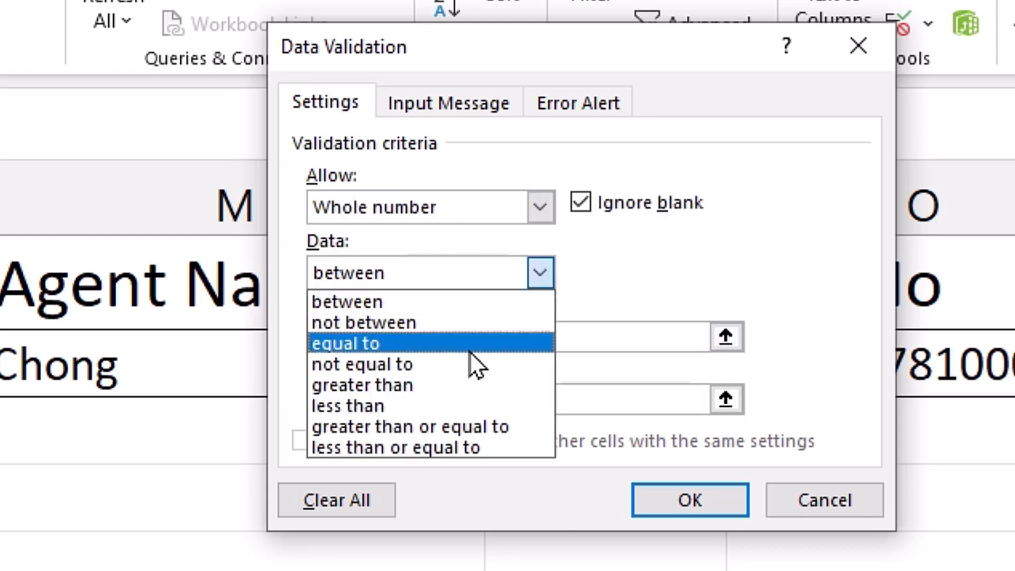
{"action": "left_click", "coordinate": [453, 385]}
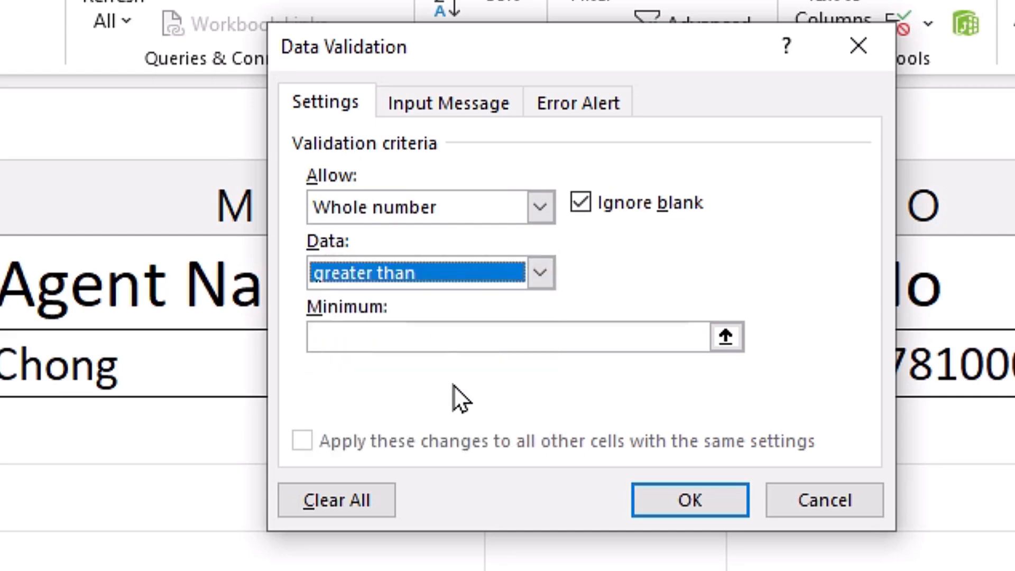
{"action": "left_click", "coordinate": [443, 340]}
{"action": "type", "text": "100"}
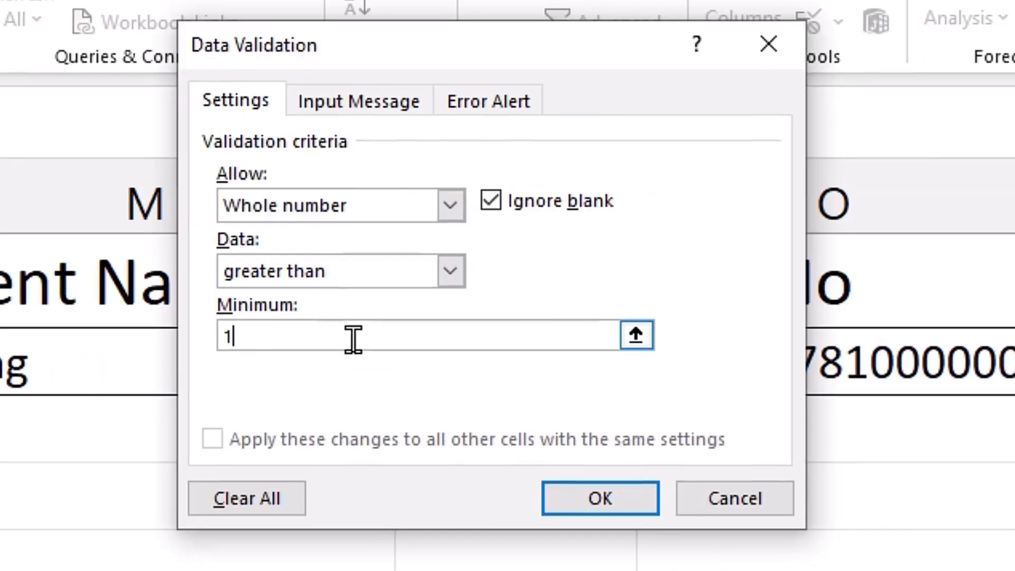
{"action": "type", "text": "000"}
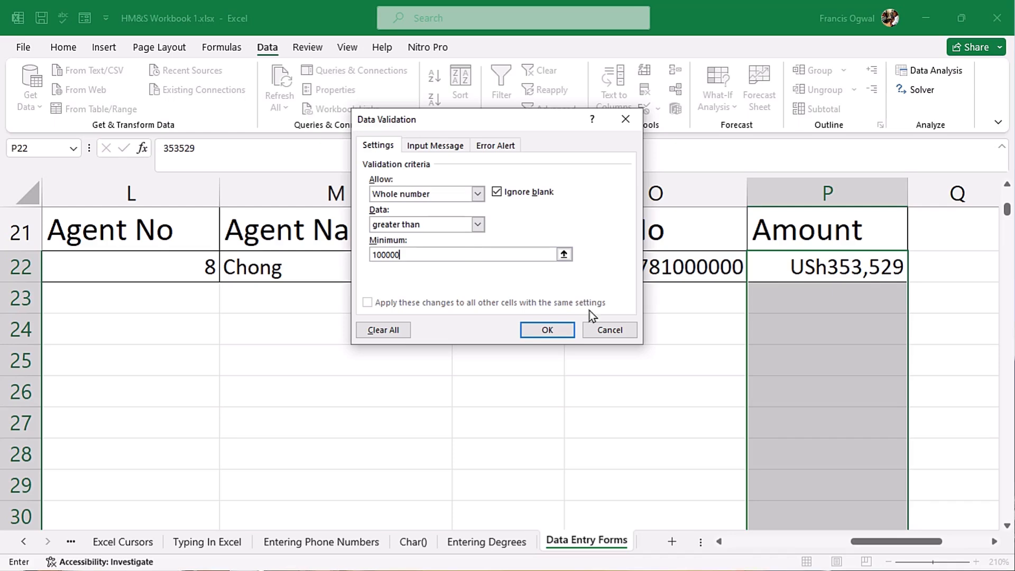
{"action": "left_click", "coordinate": [557, 331]}
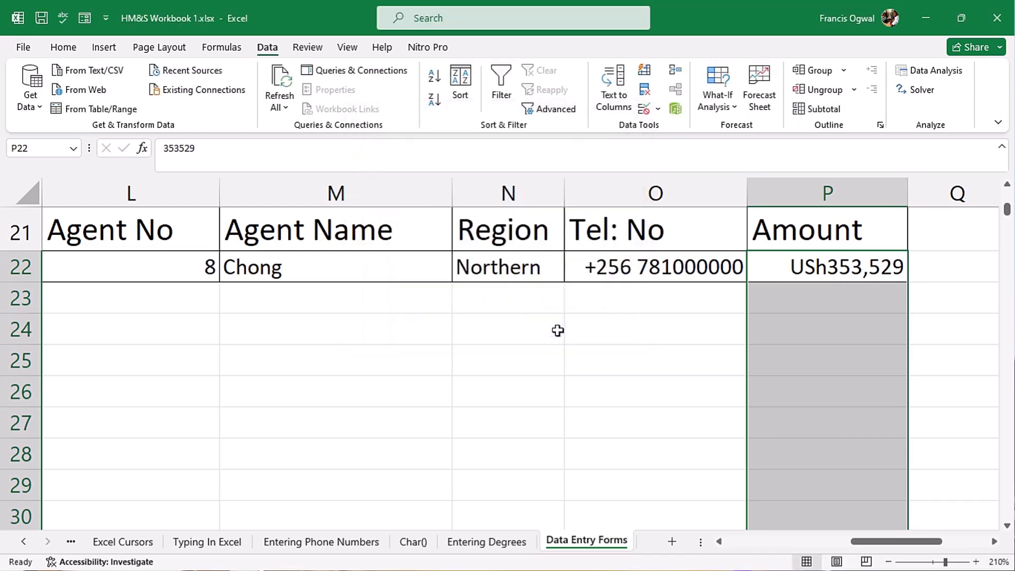
- From O22, open the data form and submit a new record with Amount 99000
{"action": "left_click", "coordinate": [682, 266]}
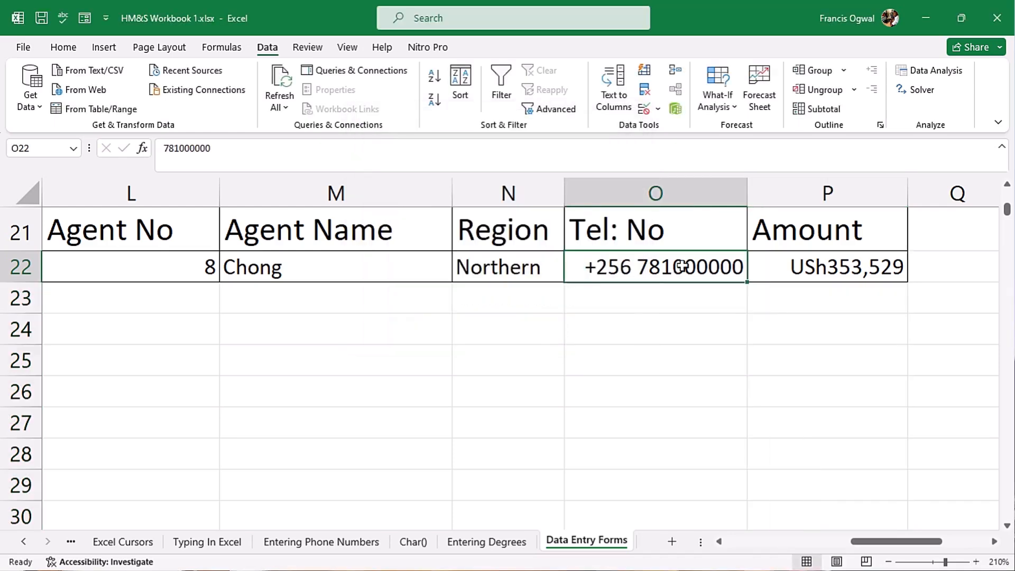
{"action": "key", "text": "alt+d"}
{"action": "key", "text": "o"}
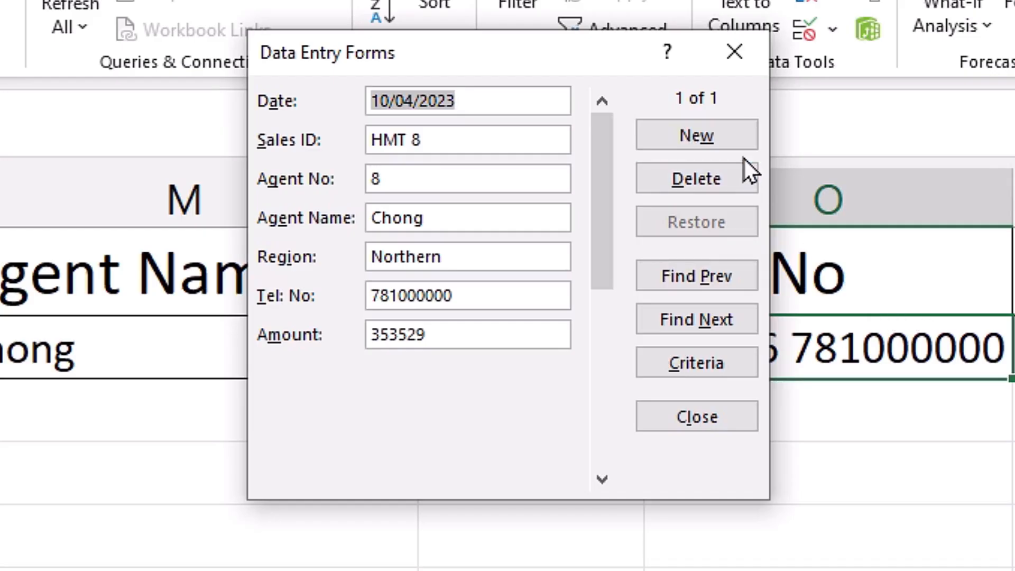
{"action": "left_click", "coordinate": [713, 131]}
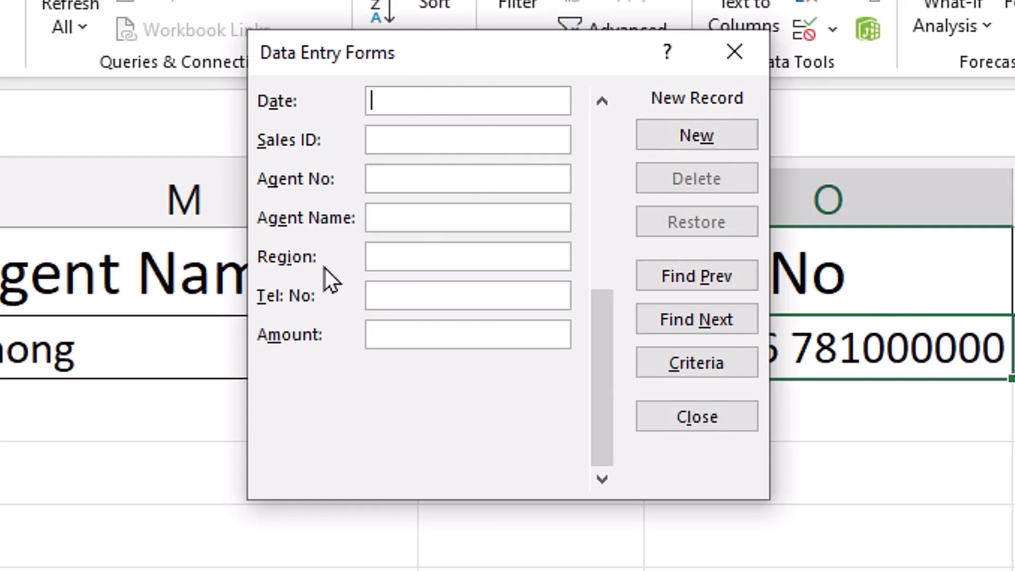
{"action": "left_click", "coordinate": [470, 335]}
{"action": "type", "text": "99000"}
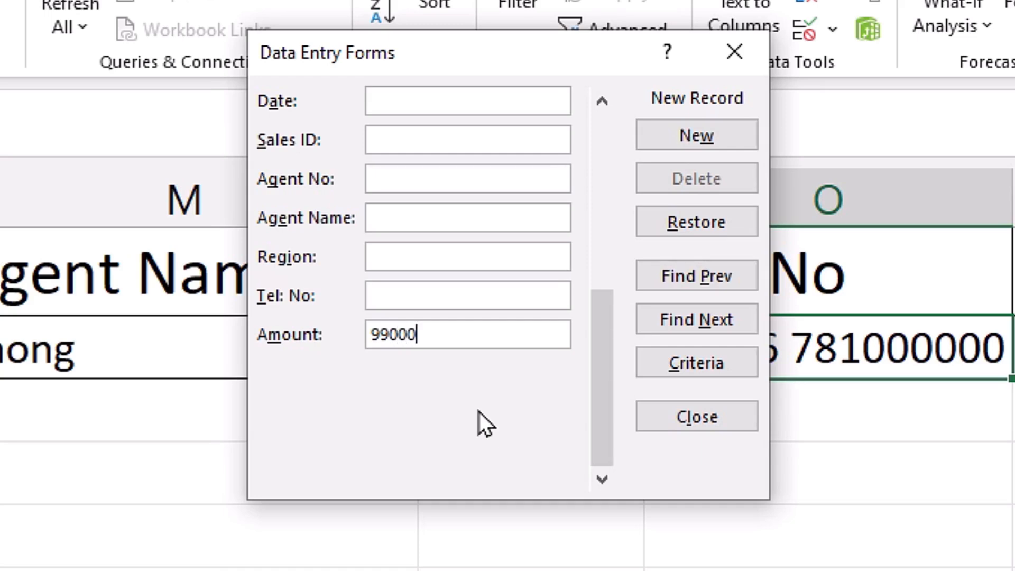
{"action": "left_click", "coordinate": [691, 135]}
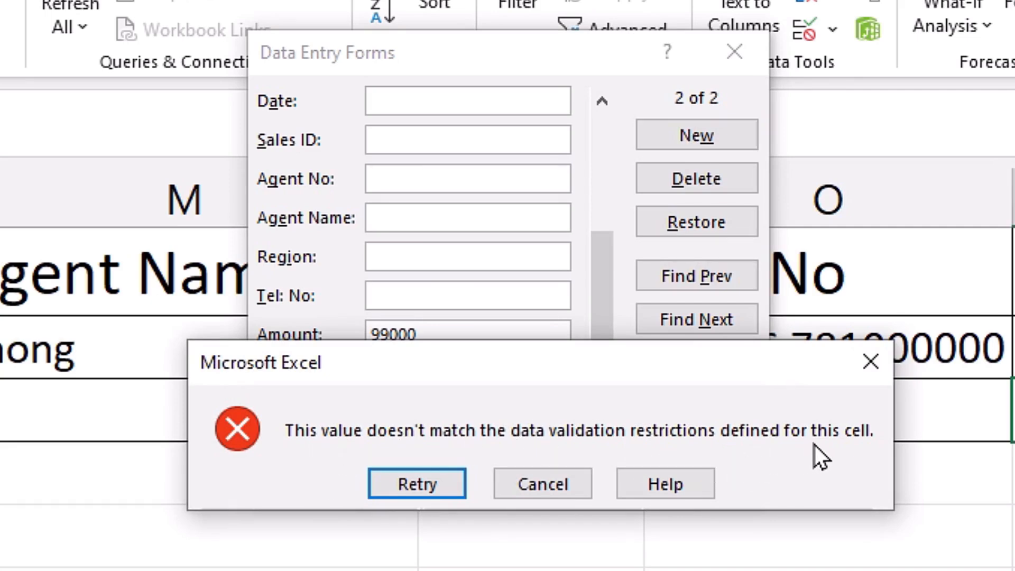
- Retry the new record with Amount 100000, which is also rejected
{"action": "left_click", "coordinate": [553, 491]}
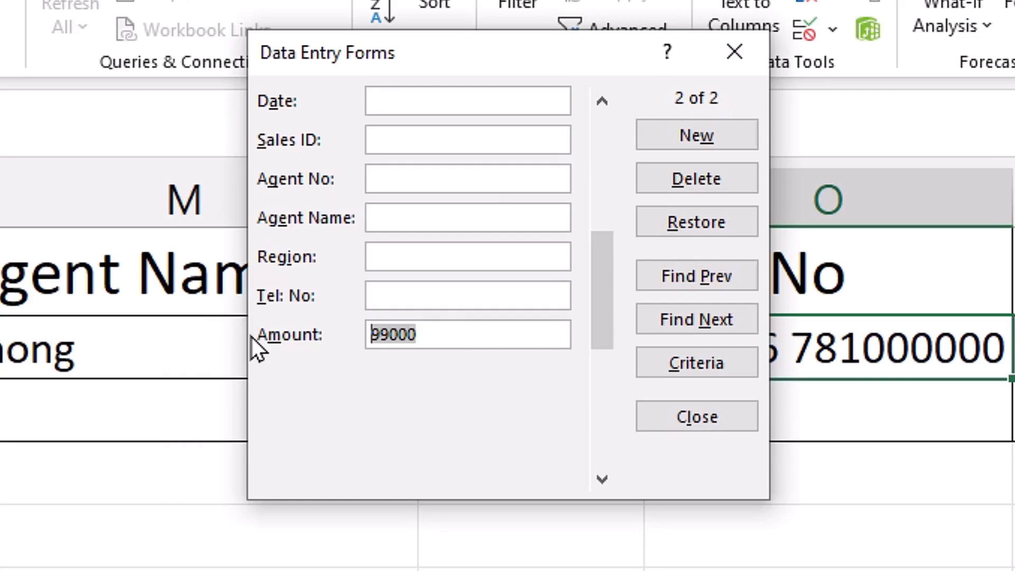
{"action": "type", "text": "100"}
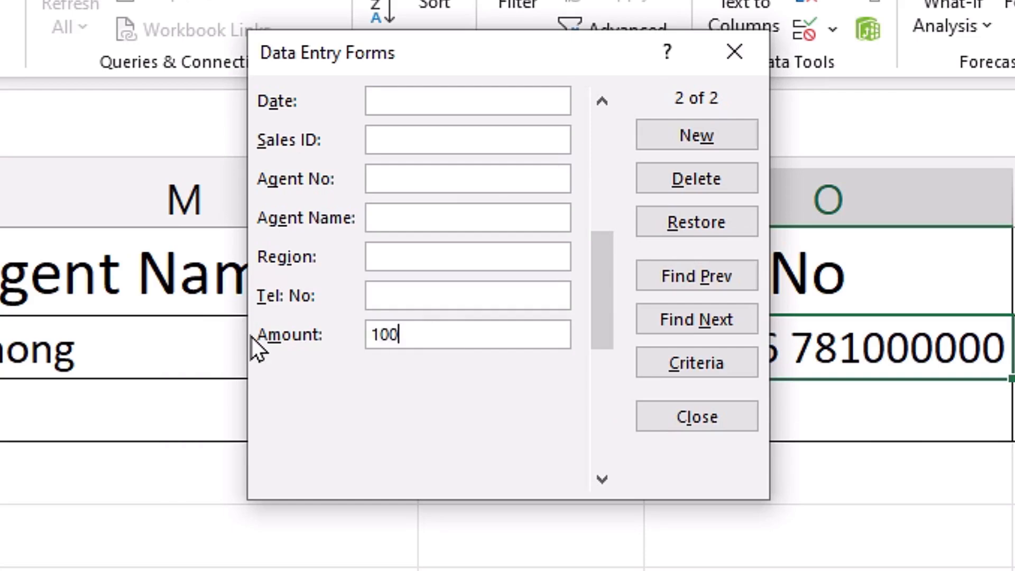
{"action": "type", "text": "000"}
{"action": "left_click", "coordinate": [746, 135]}
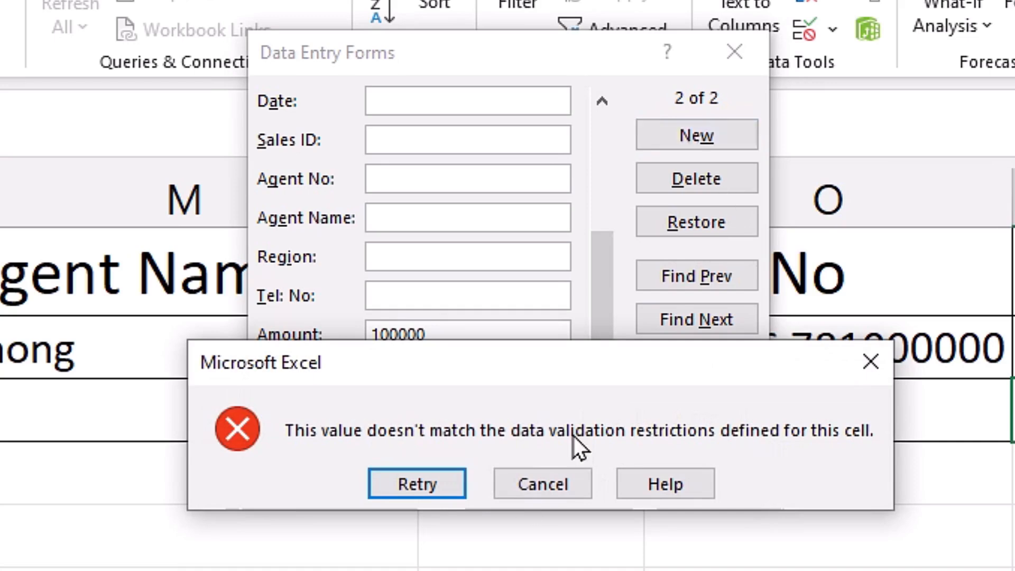
- Change the Amount to 100001, add the record to row 23, and close the form
{"action": "key", "text": "Return"}
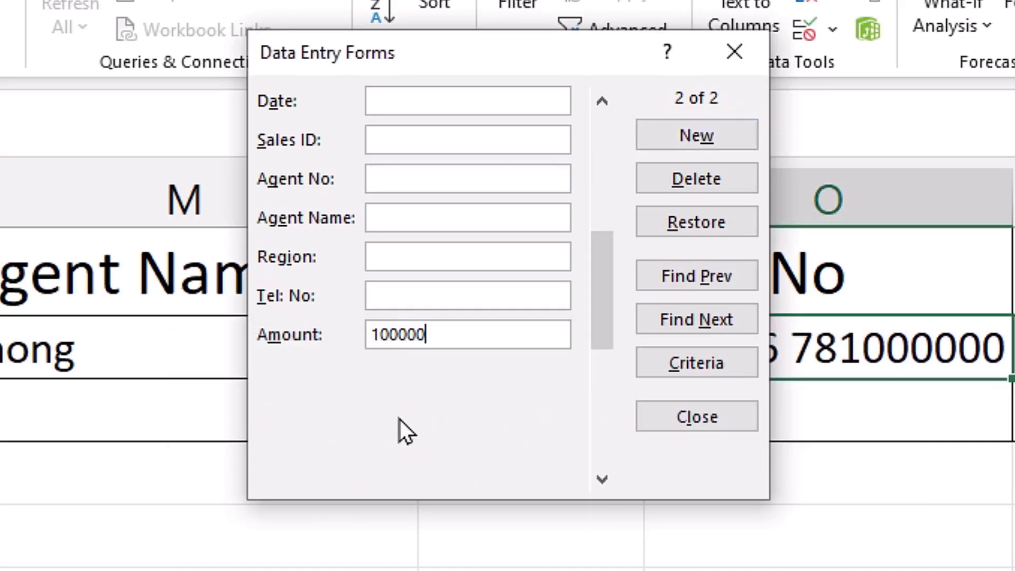
{"action": "key", "text": "BackSpace"}
{"action": "type", "text": "1"}
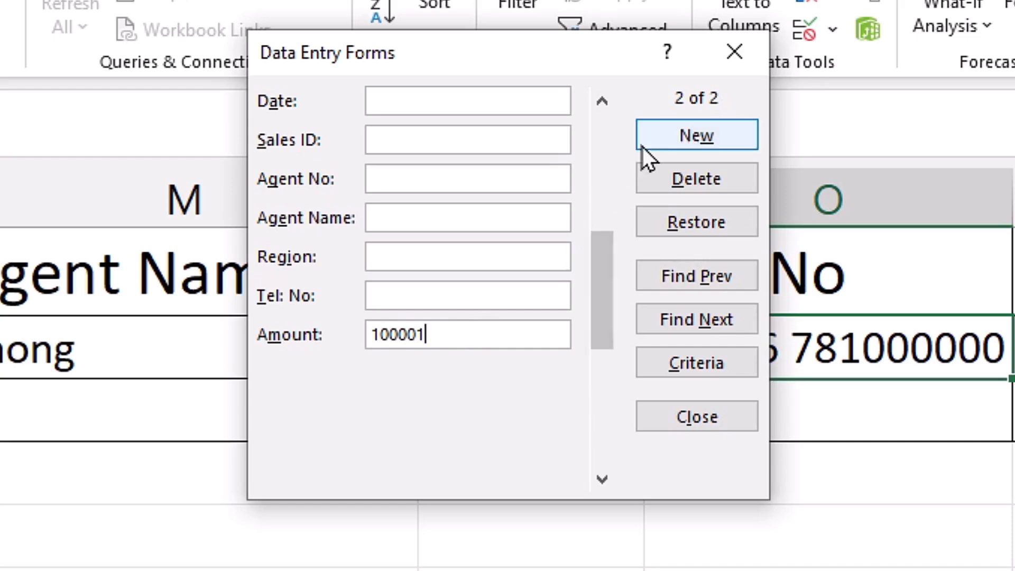
{"action": "left_click", "coordinate": [676, 141]}
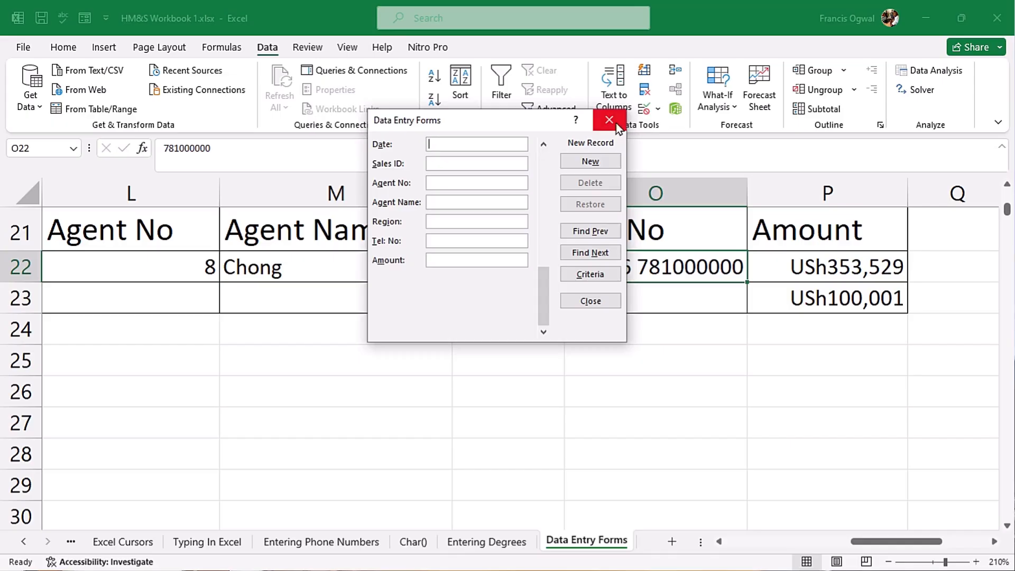
{"action": "left_click", "coordinate": [616, 126]}
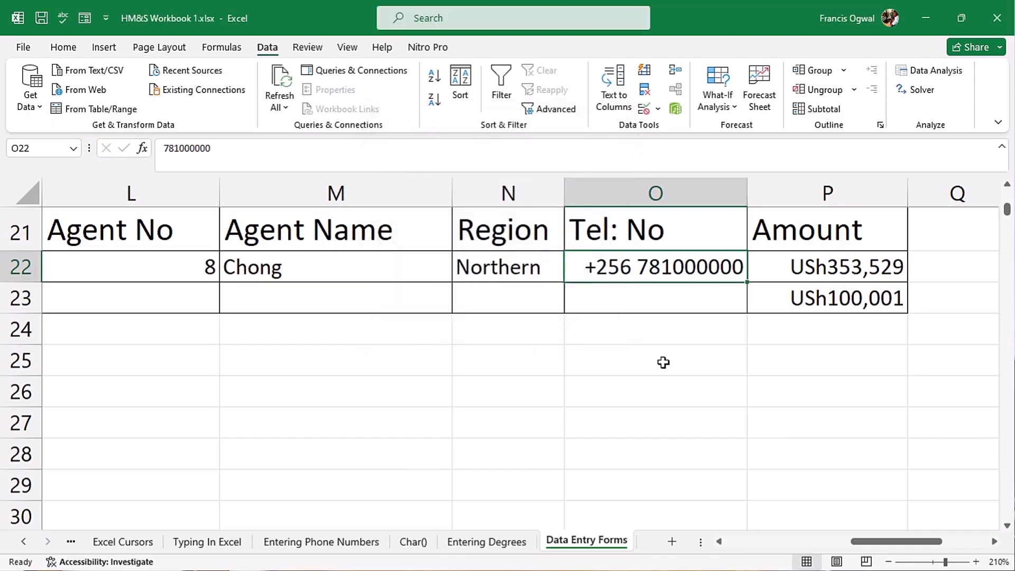